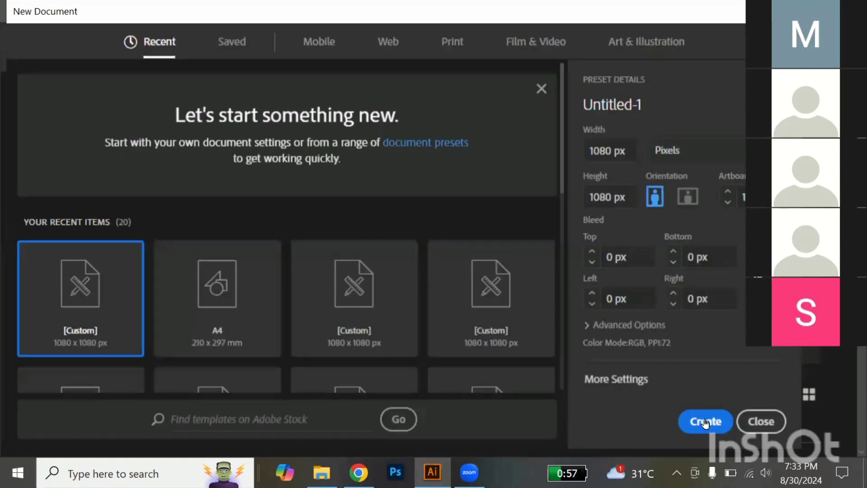
Create a new 1080 x 1080 px RGB document.
{"action": "left_click", "coordinate": [706, 423]}
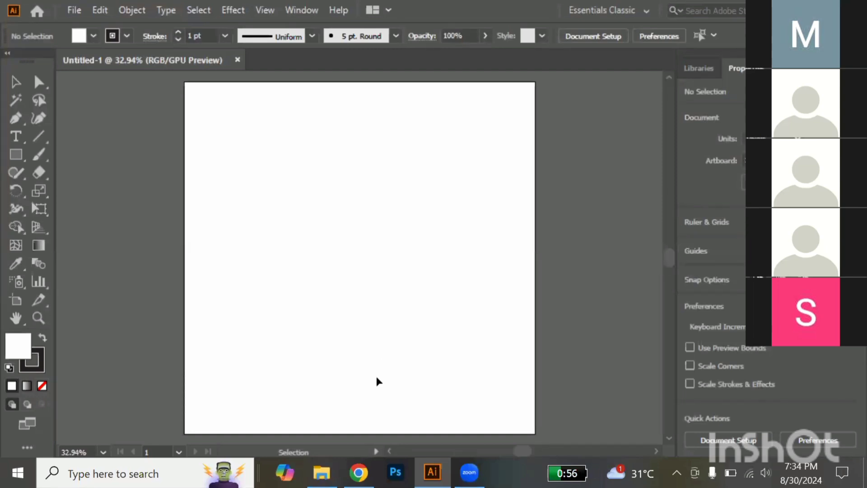
Switch to Chrome and open Pinterest in a new tab.
{"action": "left_click", "coordinate": [359, 473]}
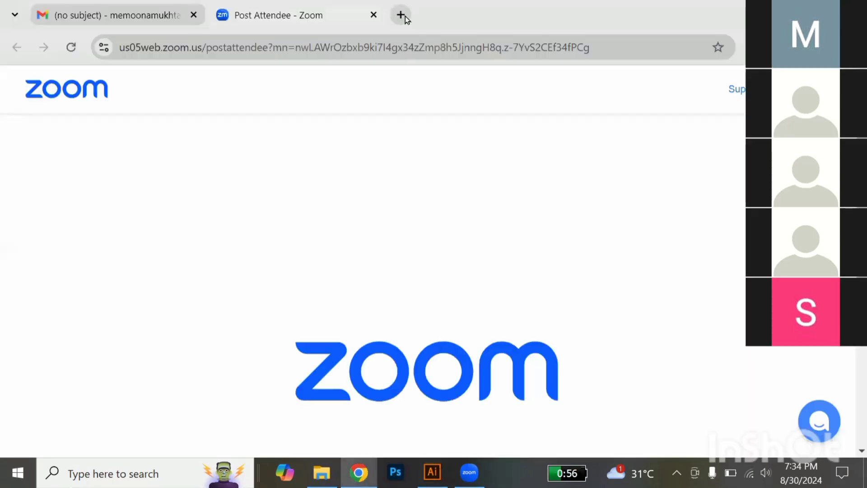
{"action": "key", "text": "ctrl+t"}
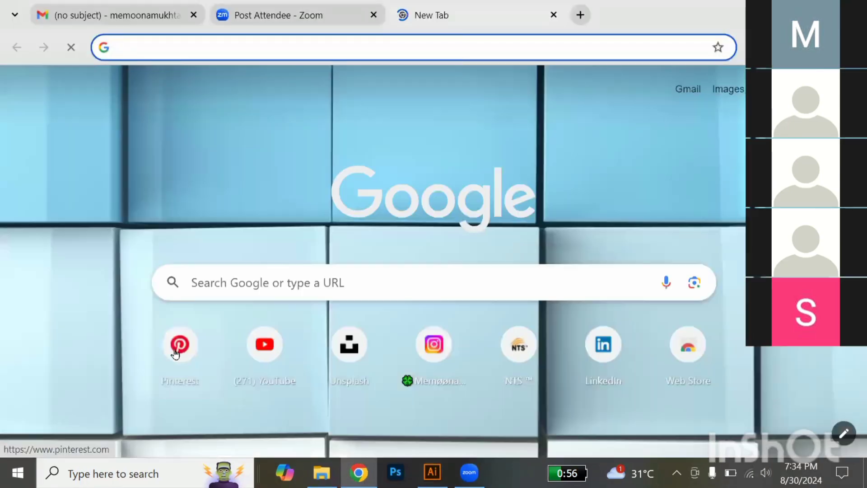
{"action": "left_click", "coordinate": [176, 353]}
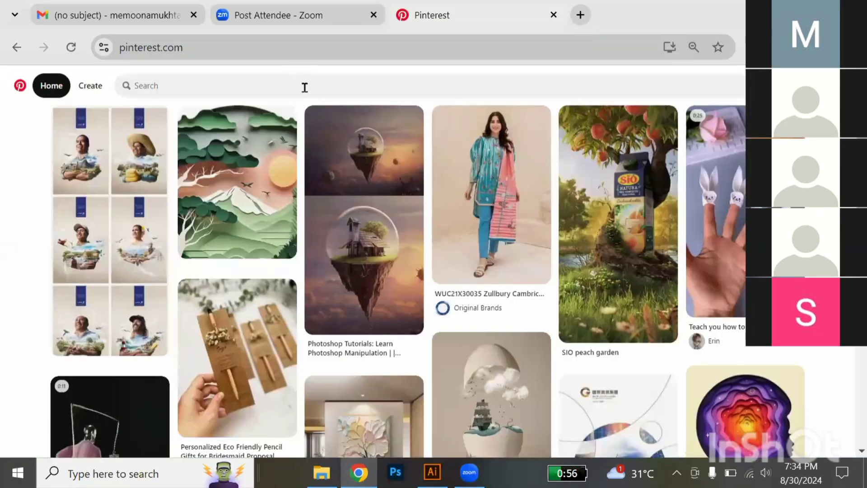
Search Pinterest for "carwash logo ideas".
{"action": "left_click", "coordinate": [305, 87]}
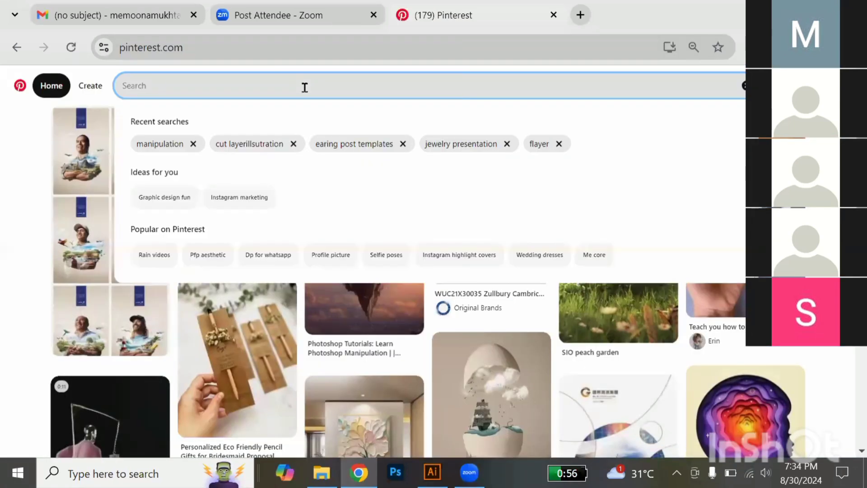
{"action": "type", "text": "a"}
{"action": "key", "text": "BackSpace"}
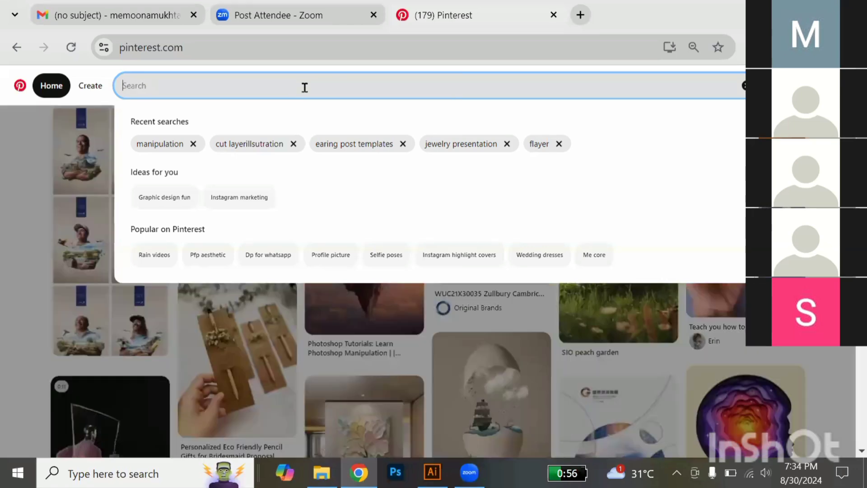
{"action": "type", "text": "a"}
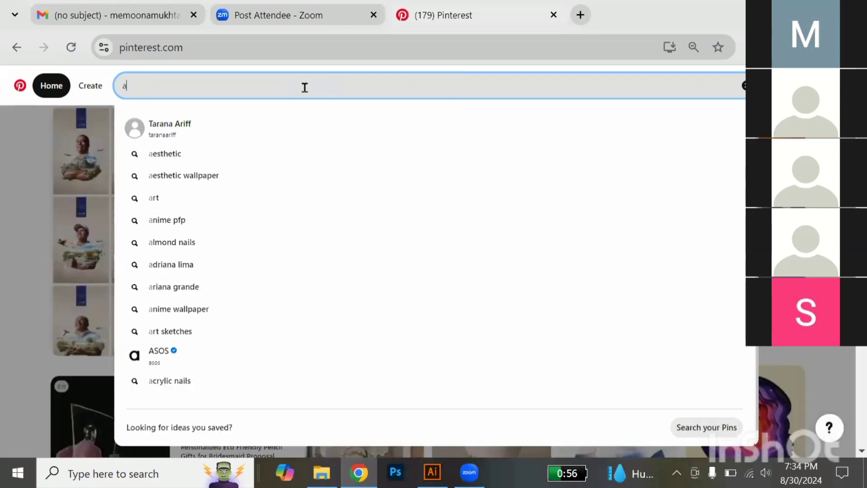
{"action": "key", "text": "BackSpace"}
{"action": "type", "text": "a"}
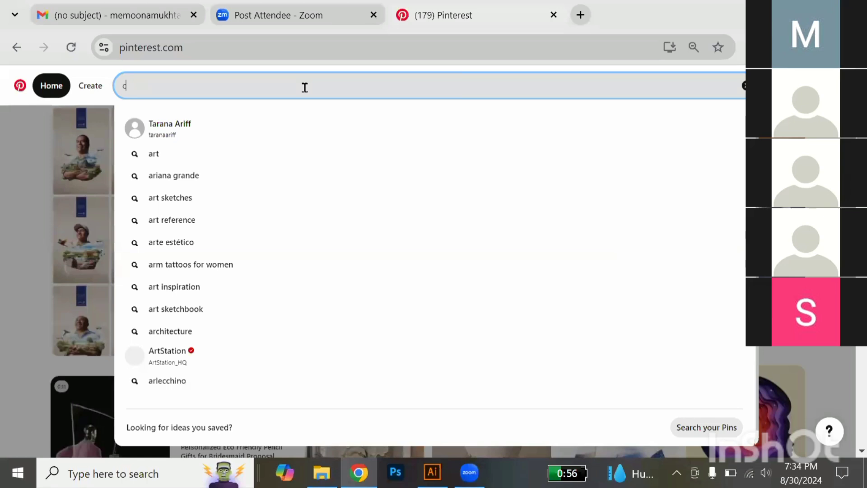
{"action": "type", "text": "car"}
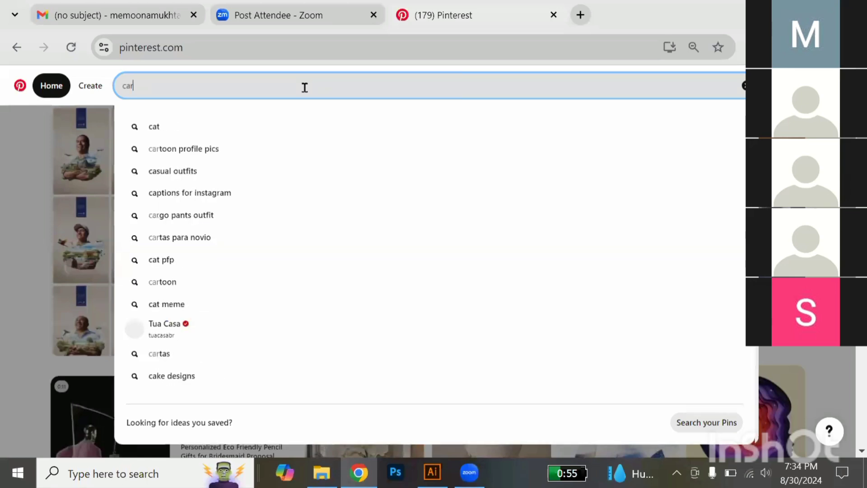
{"action": "type", "text": "wah"}
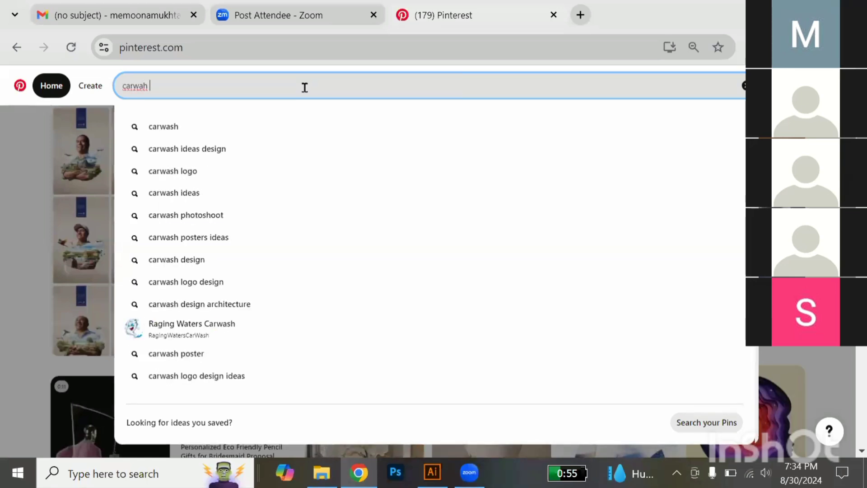
{"action": "key", "text": "BackSpace"}
{"action": "key", "text": "BackSpace"}
{"action": "type", "text": "s"}
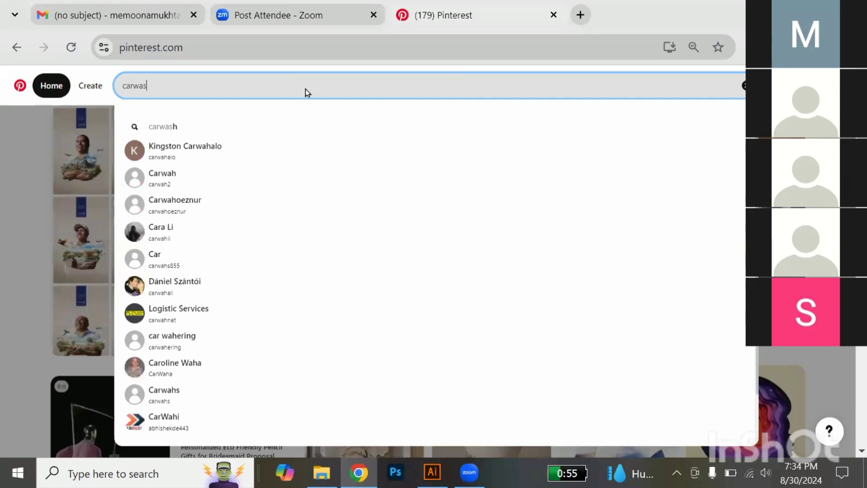
{"action": "type", "text": "h"}
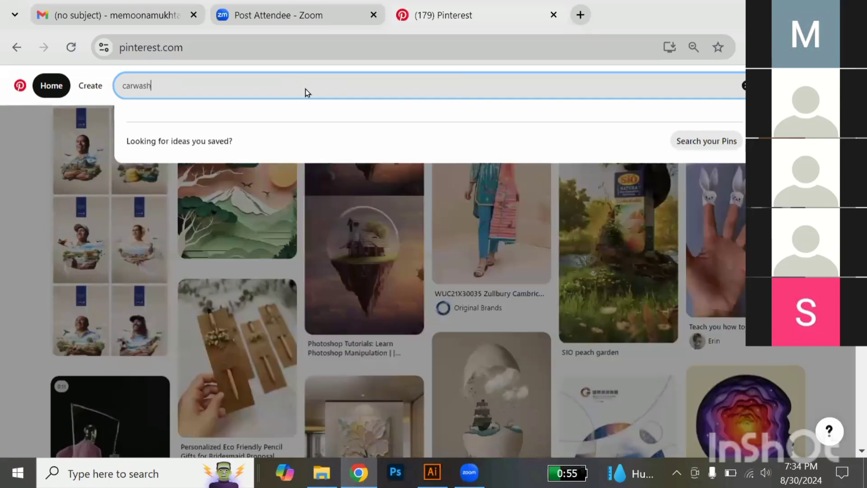
{"action": "type", "text": " logo ide"}
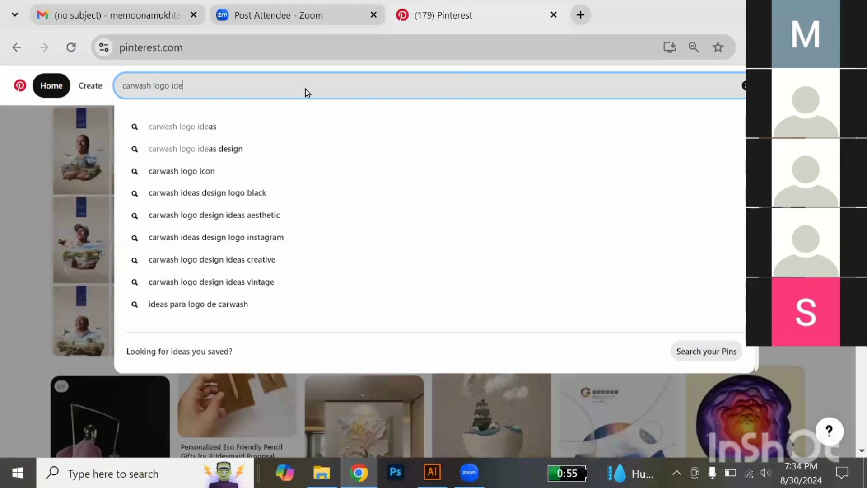
{"action": "type", "text": "as"}
{"action": "key", "text": "Return"}
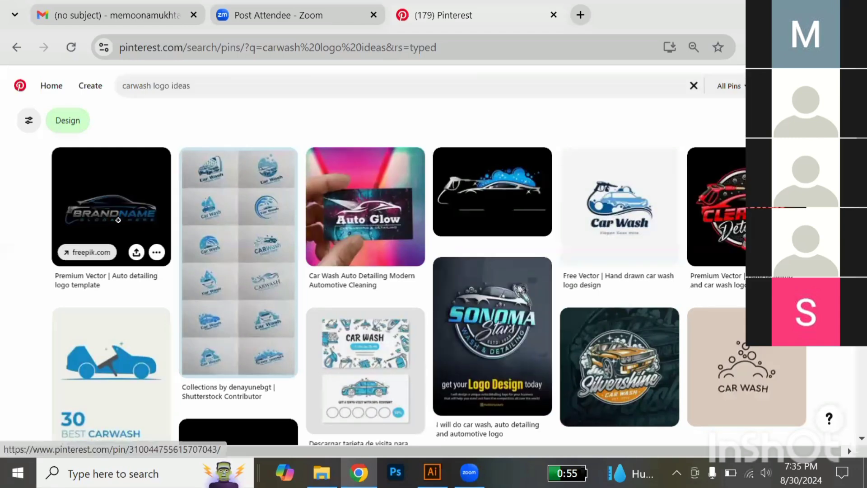
Examine the BRANDNAME auto detailing logo and the blue car wash logo collection sheet up close.
{"action": "scroll", "coordinate": [118, 220], "scroll_direction": "up", "scroll_amount": 5}
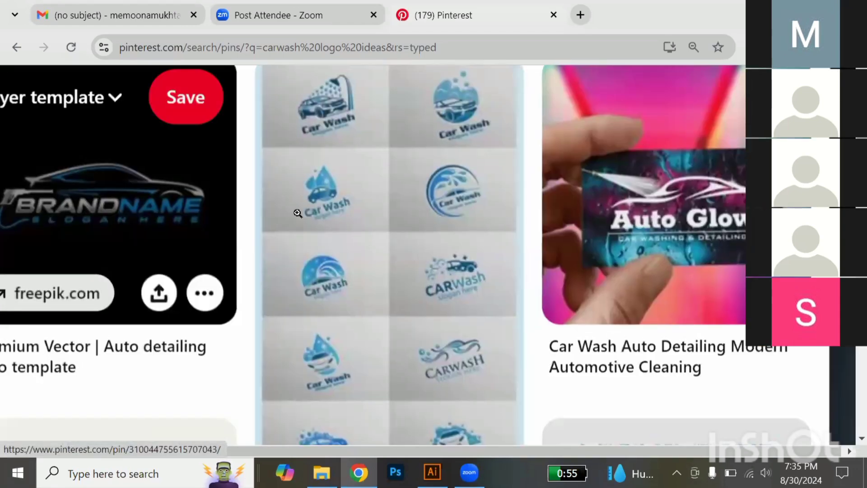
{"action": "scroll", "coordinate": [299, 214], "scroll_direction": "left", "scroll_amount": 3}
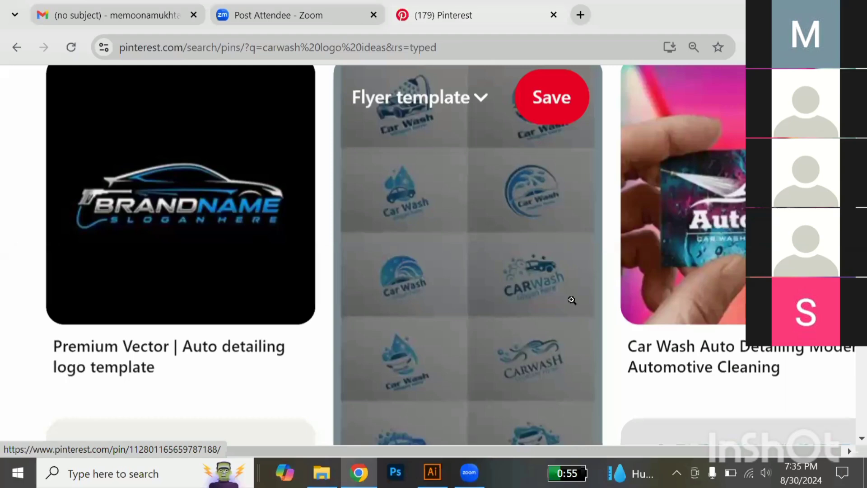
{"action": "key", "text": "ctrl+minus"}
{"action": "key", "text": "ctrl+minus"}
{"action": "key", "text": "ctrl+minus"}
{"action": "key", "text": "ctrl+minus"}
{"action": "key", "text": "ctrl+minus"}
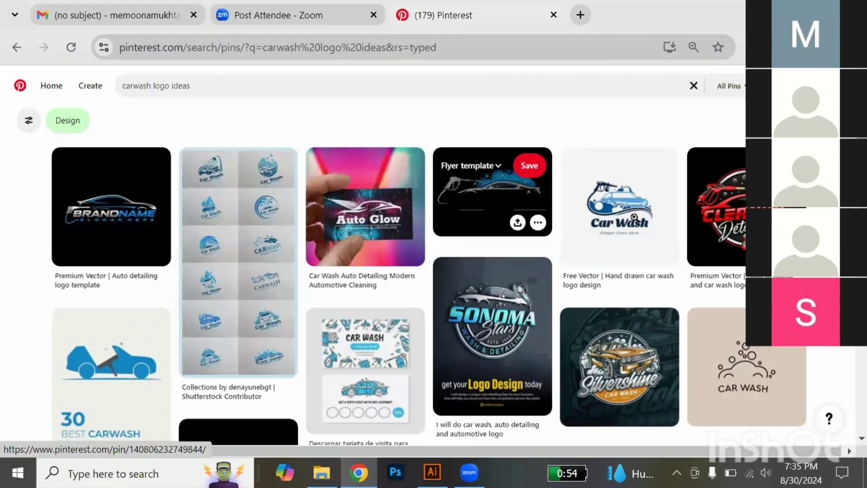
Examine the hand drawn Car Wash logo and the neighbouring foam-covered car logo in detail.
{"action": "scroll", "coordinate": [634, 217], "scroll_direction": "down", "scroll_amount": 2}
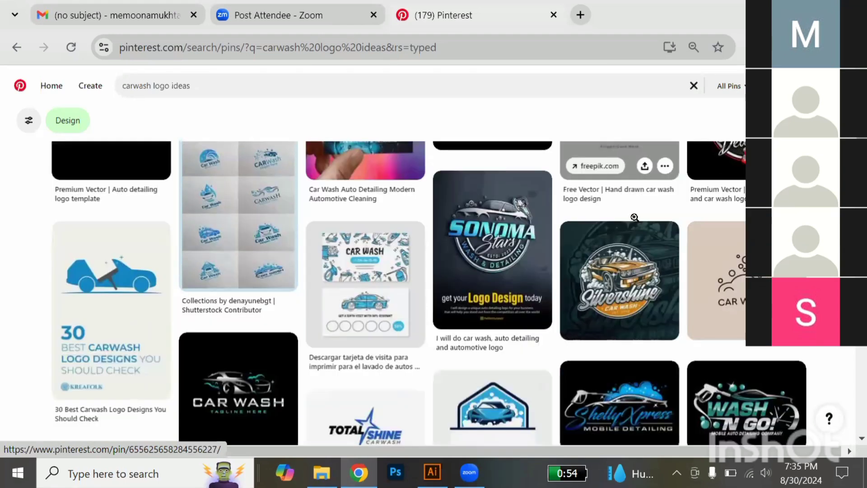
{"action": "scroll", "coordinate": [634, 217], "scroll_direction": "up", "scroll_amount": 1}
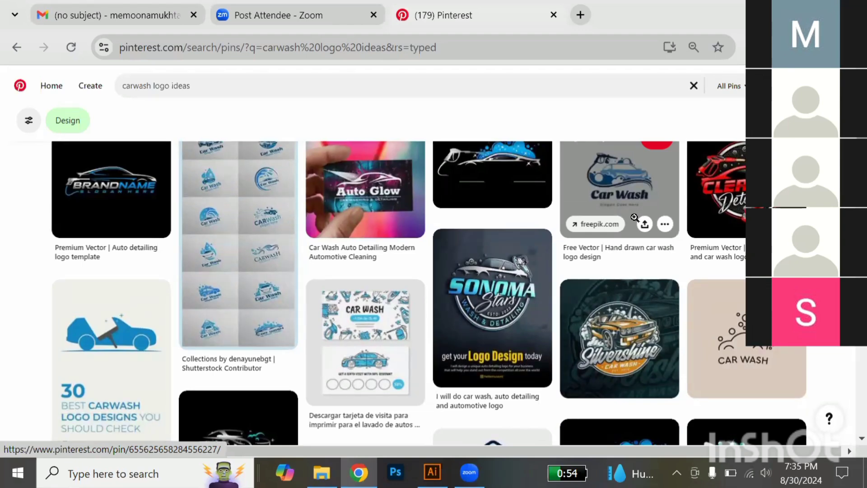
{"action": "scroll", "coordinate": [634, 217], "scroll_direction": "up", "scroll_amount": 1}
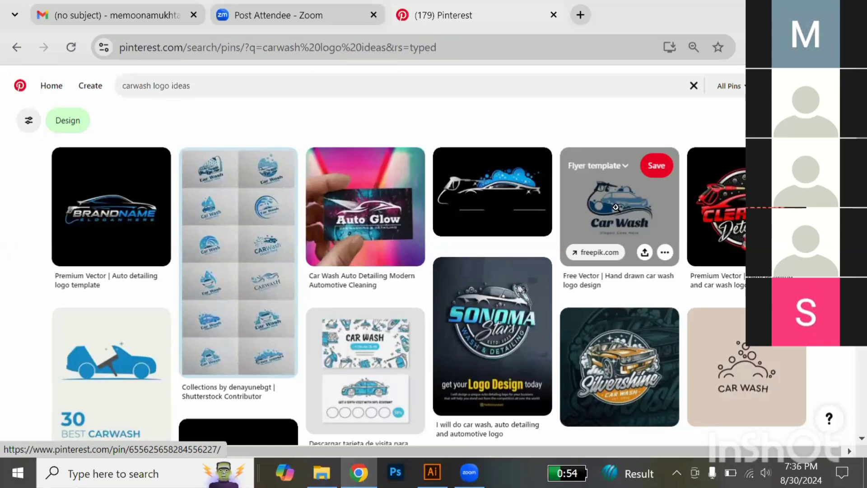
{"action": "scroll", "coordinate": [616, 208], "scroll_direction": "up", "scroll_amount": 6}
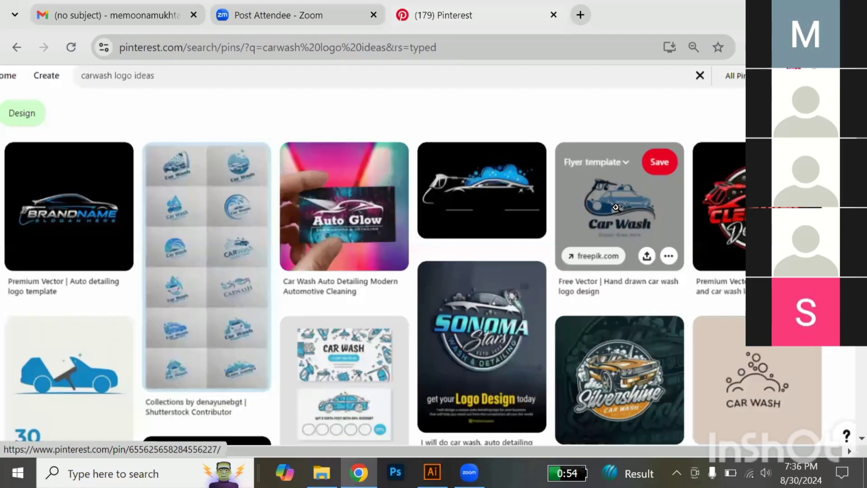
{"action": "scroll", "coordinate": [536, 233], "scroll_direction": "up", "scroll_amount": 3}
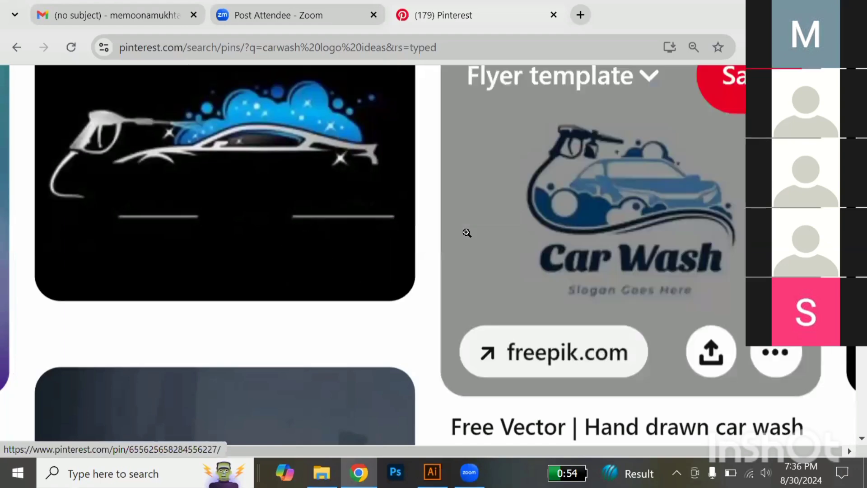
{"action": "scroll", "coordinate": [467, 233], "scroll_direction": "down", "scroll_amount": 2}
{"action": "scroll", "coordinate": [374, 211], "scroll_direction": "down", "scroll_amount": 5}
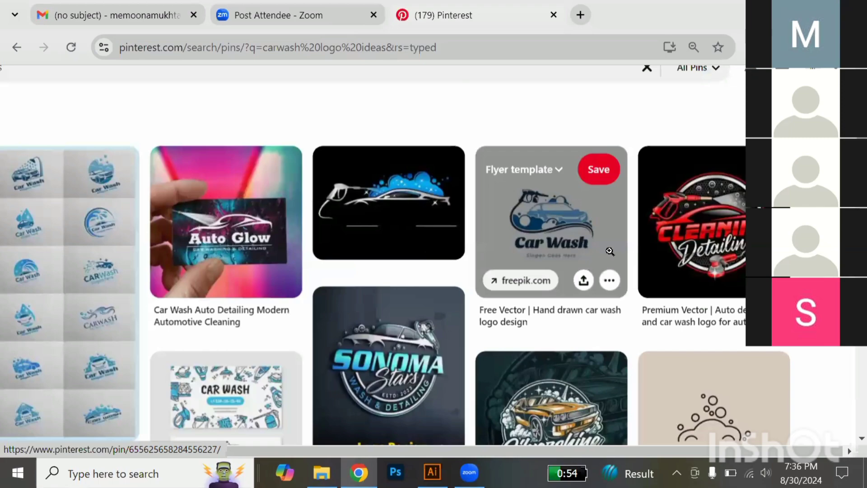
Browse further through the car wash logo results and look closely at the Binangunedge logo and the four-logo 3D mockup.
{"action": "scroll", "coordinate": [610, 251], "scroll_direction": "down", "scroll_amount": 3}
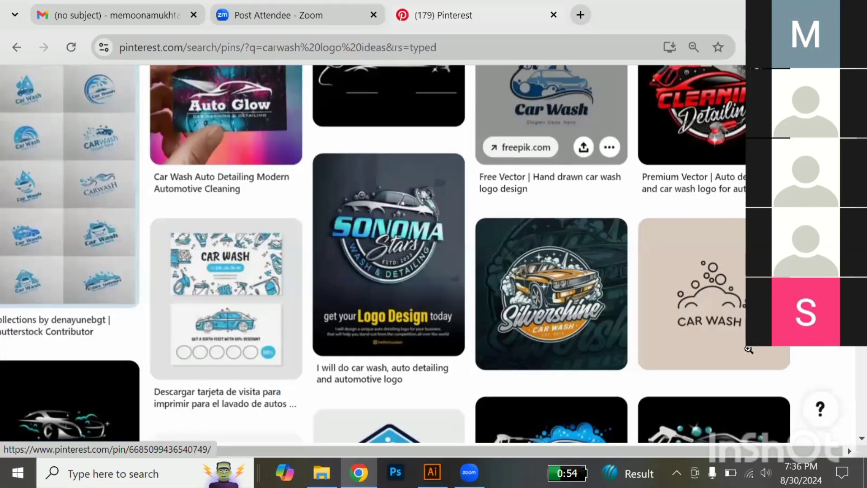
{"action": "scroll", "coordinate": [749, 350], "scroll_direction": "down", "scroll_amount": 3}
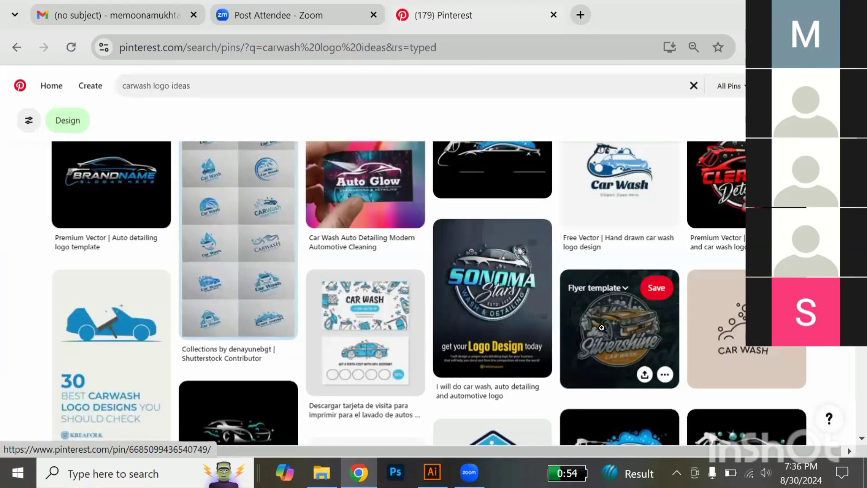
{"action": "scroll", "coordinate": [602, 328], "scroll_direction": "down", "scroll_amount": 4}
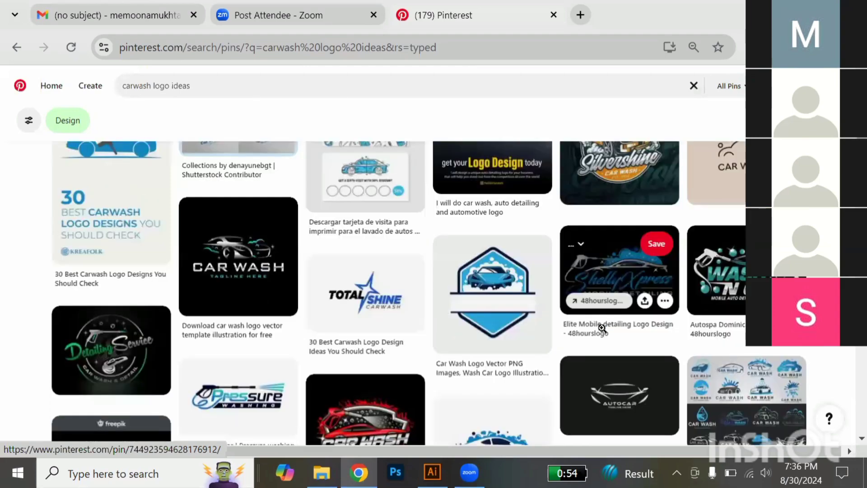
{"action": "scroll", "coordinate": [602, 328], "scroll_direction": "down", "scroll_amount": 4}
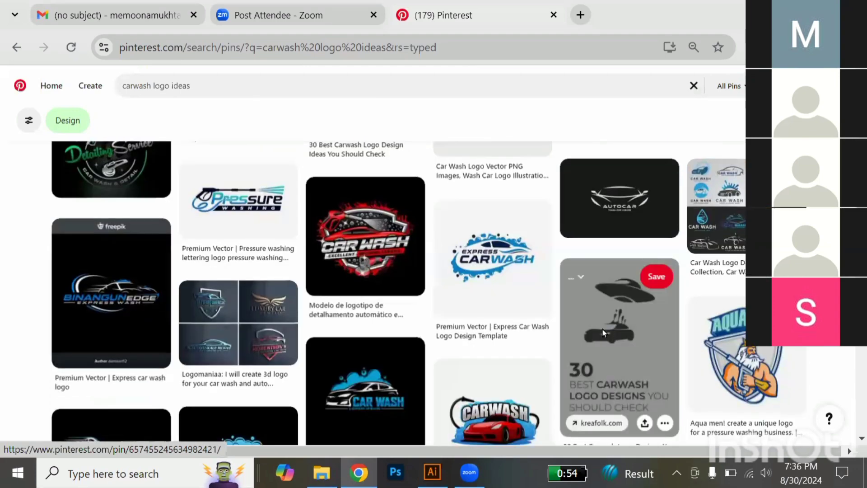
{"action": "scroll", "coordinate": [602, 329], "scroll_direction": "down", "scroll_amount": 1}
{"action": "scroll", "coordinate": [171, 263], "scroll_direction": "up", "scroll_amount": 5}
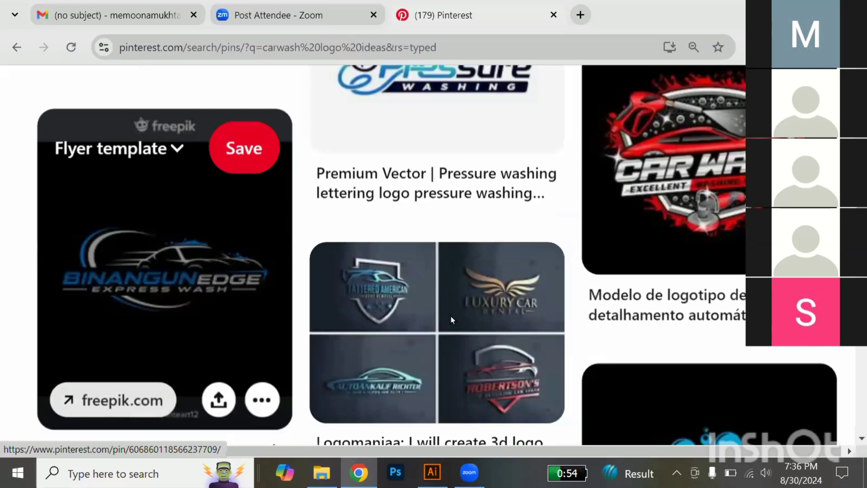
{"action": "mouse_move", "coordinate": [451, 316]}
{"action": "scroll", "coordinate": [450, 316], "scroll_direction": "down", "scroll_amount": 5}
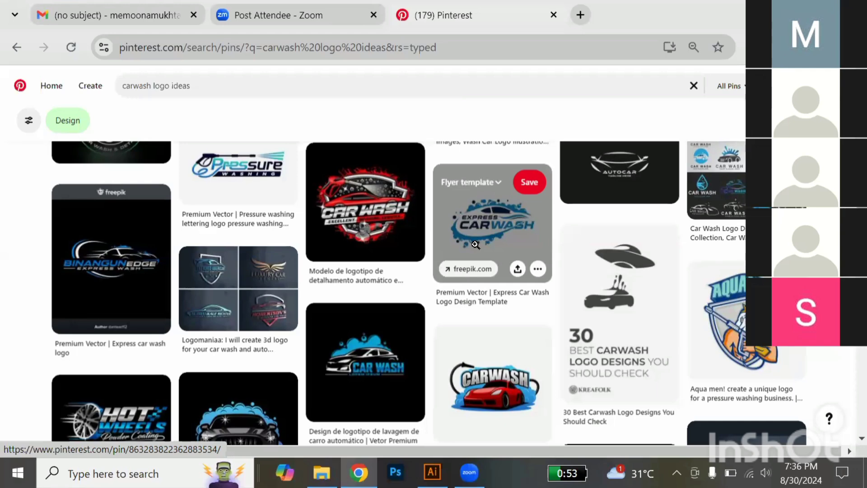
Open the Express Car Wash logo pin and view its full preview.
{"action": "scroll", "coordinate": [470, 243], "scroll_direction": "up", "scroll_amount": 5}
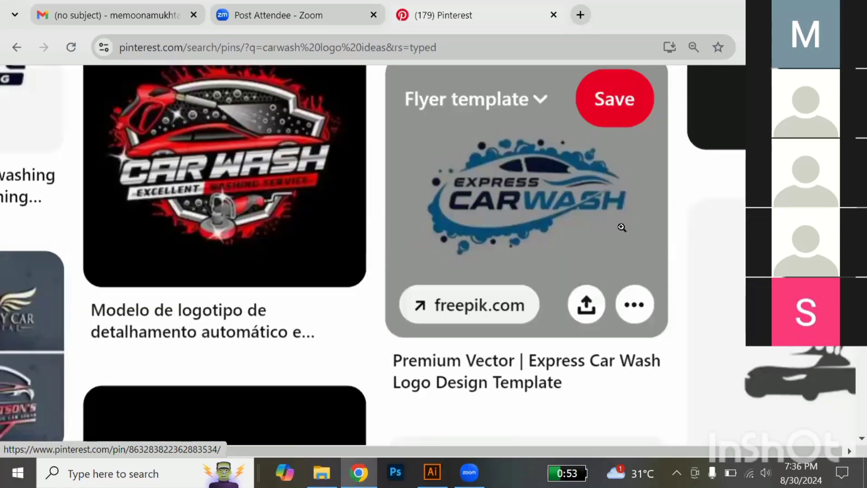
{"action": "left_click", "coordinate": [520, 220]}
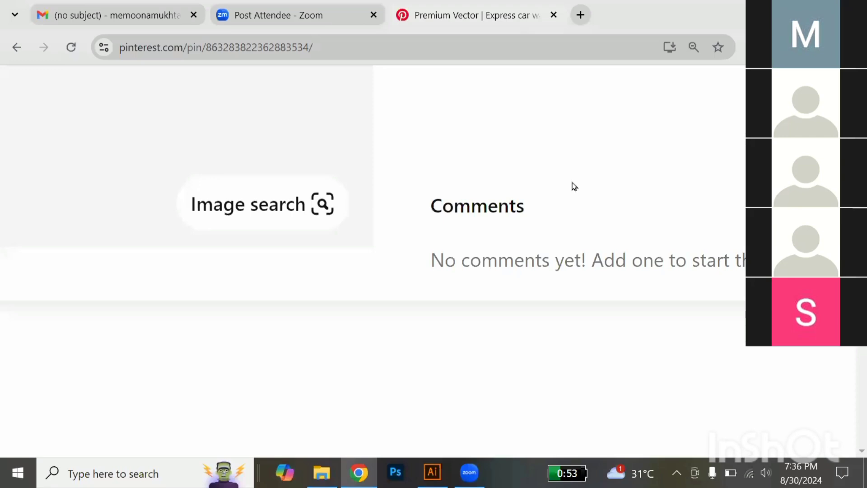
{"action": "scroll", "coordinate": [326, 289], "scroll_direction": "down", "scroll_amount": 5}
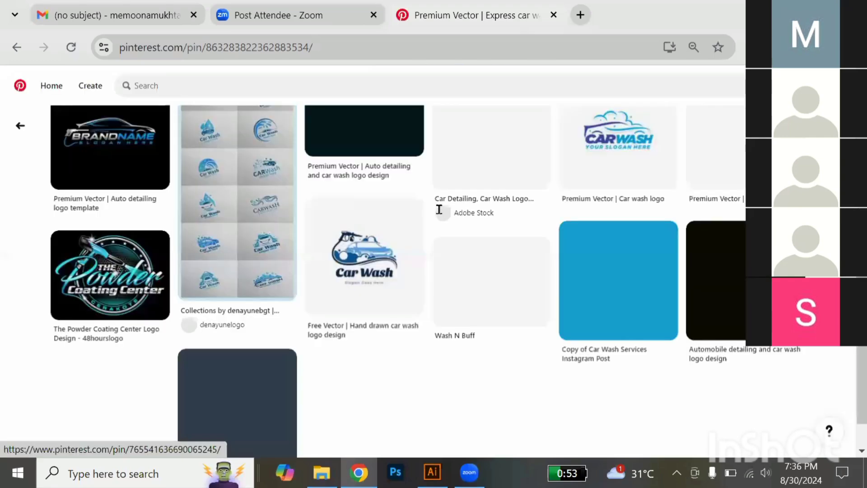
{"action": "scroll", "coordinate": [292, 250], "scroll_direction": "up", "scroll_amount": 2}
{"action": "scroll", "coordinate": [398, 200], "scroll_direction": "up", "scroll_amount": 4}
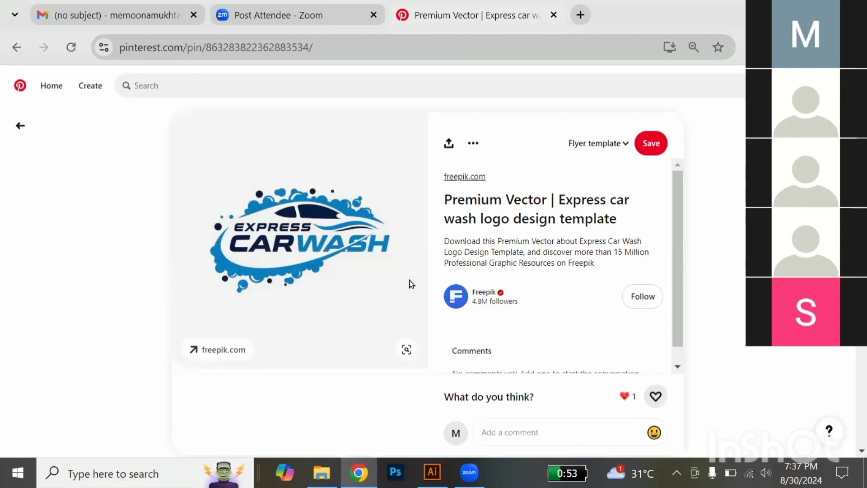
Browse the related pins beneath the Express Car Wash logo for further car wash and detailing logo references.
{"action": "scroll", "coordinate": [411, 284], "scroll_direction": "down", "scroll_amount": 5}
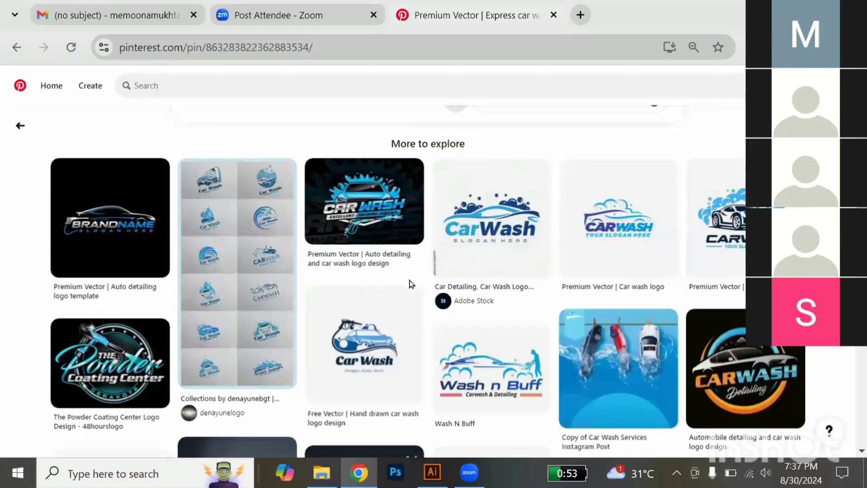
{"action": "mouse_move", "coordinate": [580, 325]}
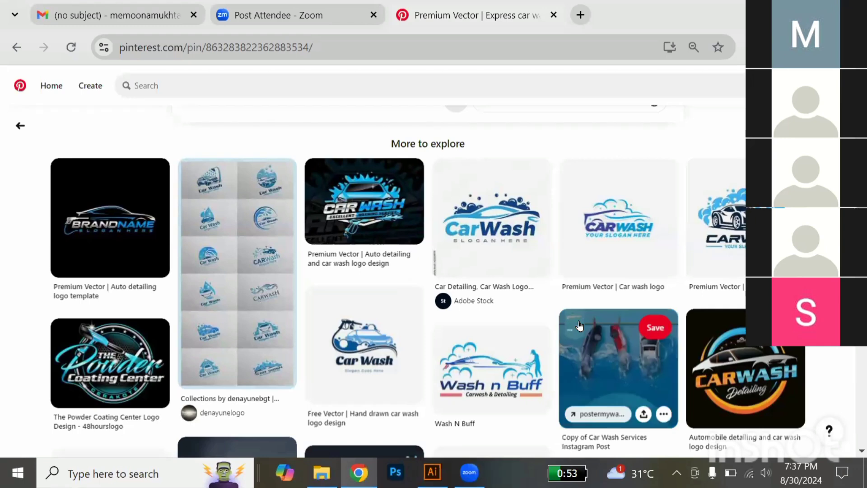
{"action": "mouse_move", "coordinate": [492, 220]}
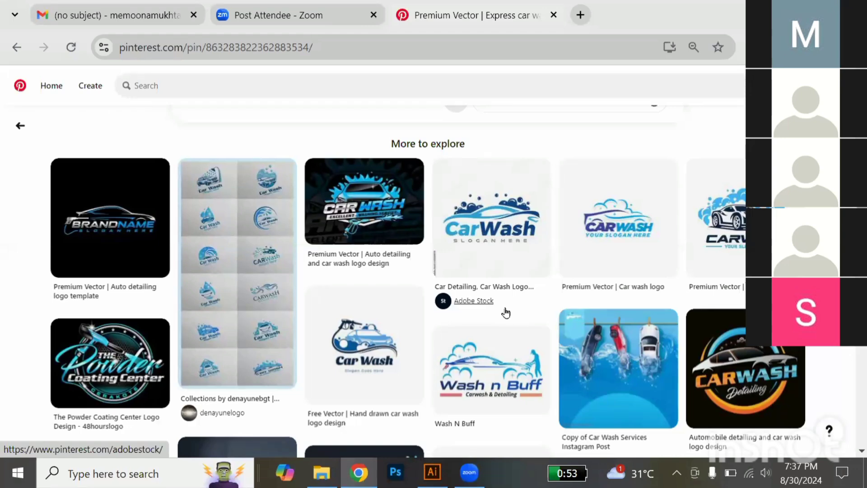
{"action": "scroll", "coordinate": [507, 307], "scroll_direction": "down", "scroll_amount": 10}
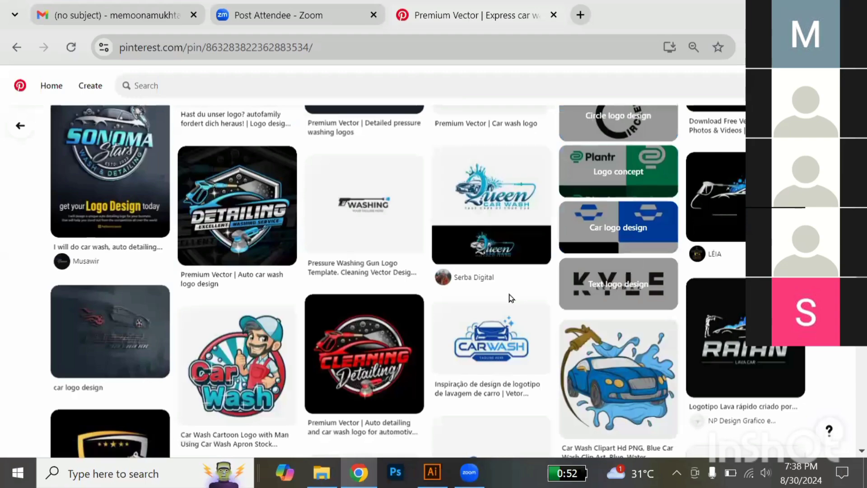
{"action": "scroll", "coordinate": [511, 298], "scroll_direction": "up", "scroll_amount": 2}
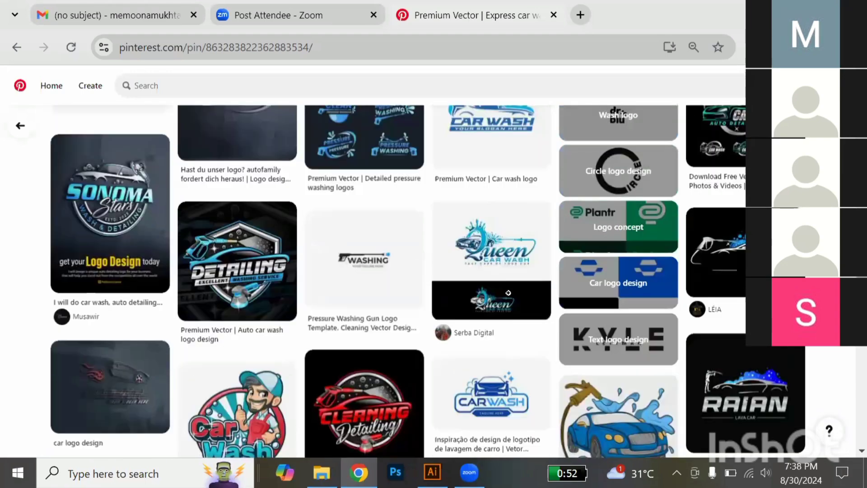
{"action": "scroll", "coordinate": [509, 292], "scroll_direction": "up", "scroll_amount": 3}
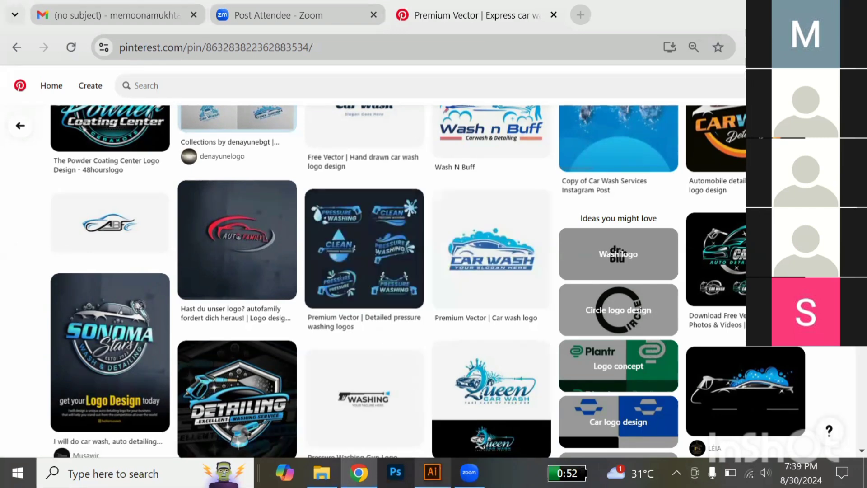
Switch to Illustrator, draw an unfilled hexagon about 132 px across its corners in the artboard's upper-left area, and rotate it 30°.
{"action": "left_click", "coordinate": [432, 473]}
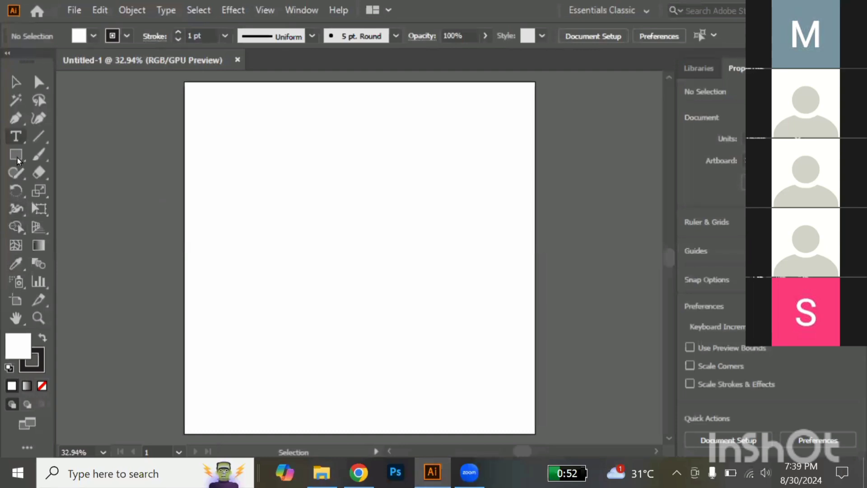
{"action": "left_click_drag", "start_coordinate": [18, 161], "coordinate": [86, 212]}
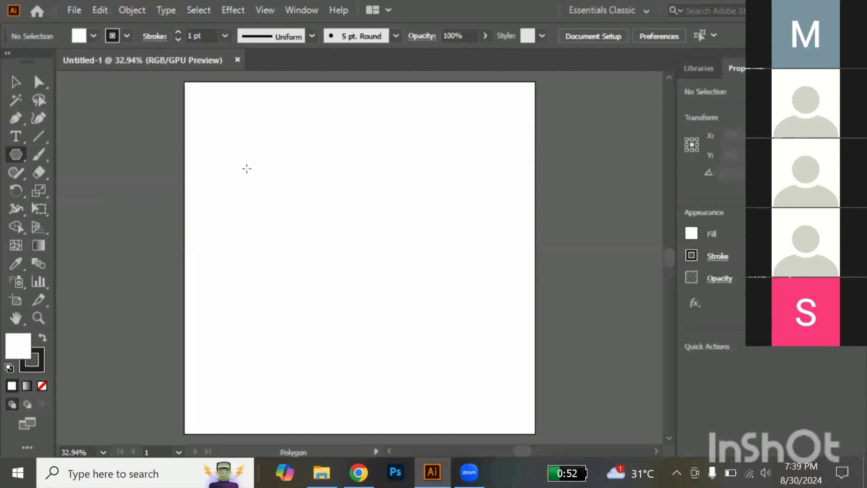
{"action": "scroll", "coordinate": [247, 168], "scroll_direction": "up", "scroll_amount": 2}
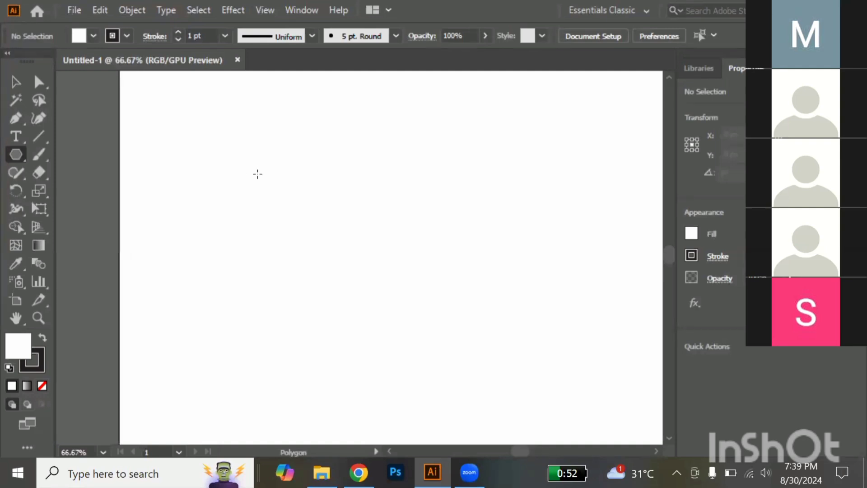
{"action": "left_click_drag", "start_coordinate": [257, 174], "coordinate": [273, 193]}
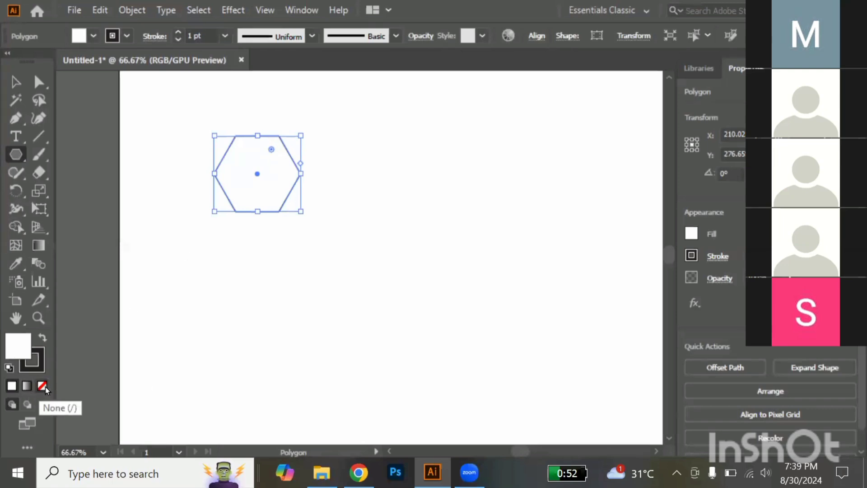
{"action": "left_click", "coordinate": [14, 82]}
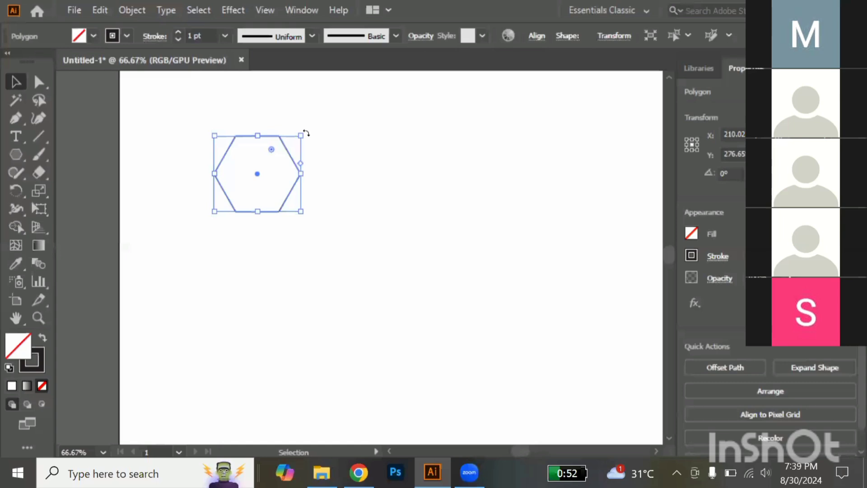
{"action": "left_click_drag", "start_coordinate": [294, 125], "coordinate": [274, 121]}
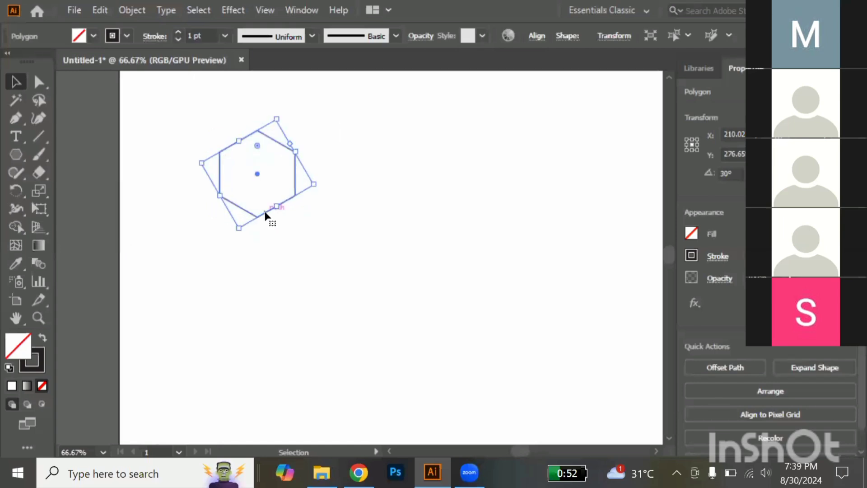
Show the rulers and check the hexagon's top and bottom corners against a temporary vertical guide, deleting the guide.
{"action": "scroll", "coordinate": [265, 213], "scroll_direction": "up", "scroll_amount": 2}
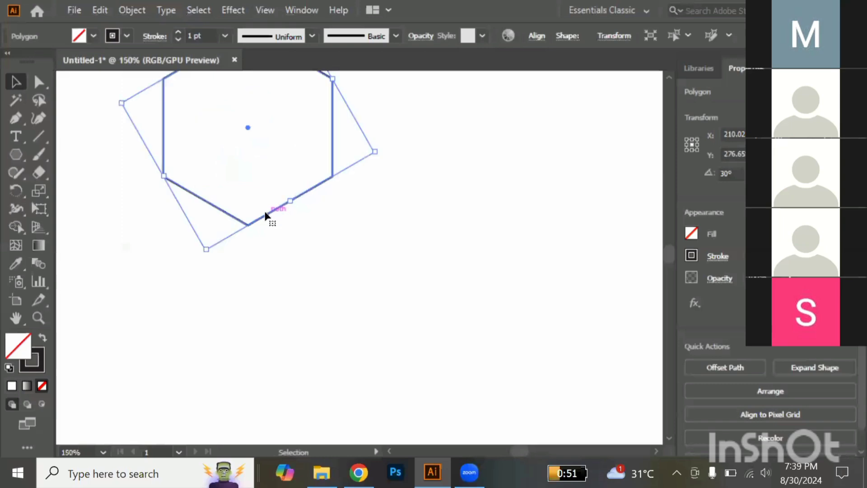
{"action": "scroll", "coordinate": [265, 212], "scroll_direction": "up", "scroll_amount": 3}
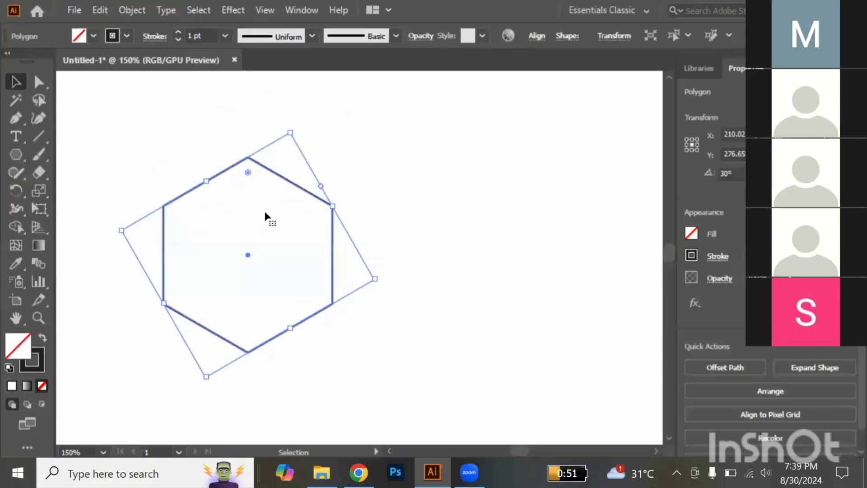
{"action": "key", "text": "a"}
{"action": "key", "text": "ctrl+r"}
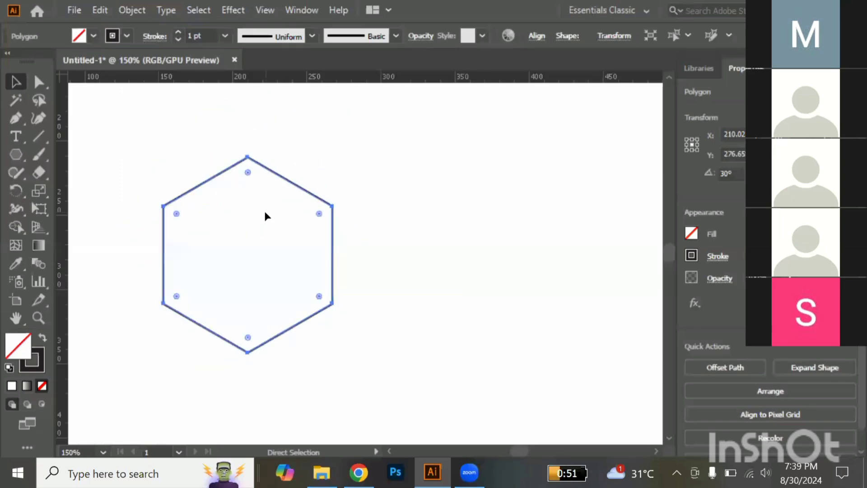
{"action": "key", "text": "v"}
{"action": "left_click_drag", "start_coordinate": [64, 239], "coordinate": [135, 242]}
{"action": "left_click_drag", "start_coordinate": [242, 254], "coordinate": [246, 256]}
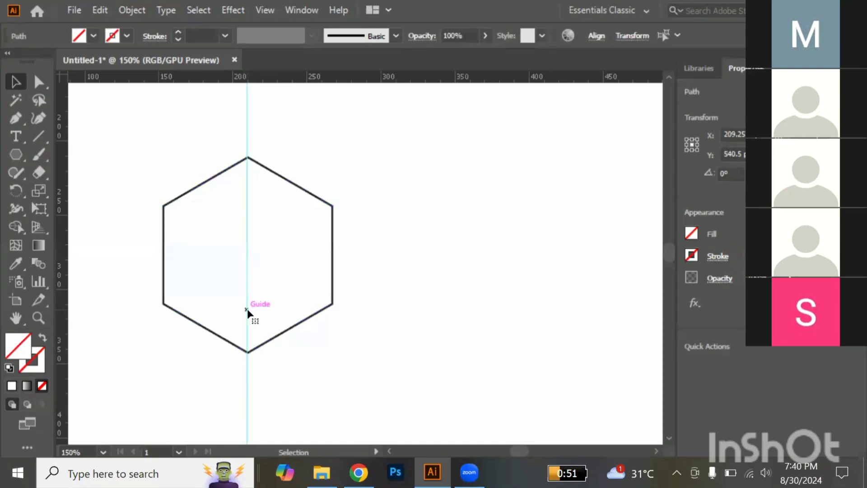
{"action": "key", "text": "Delete"}
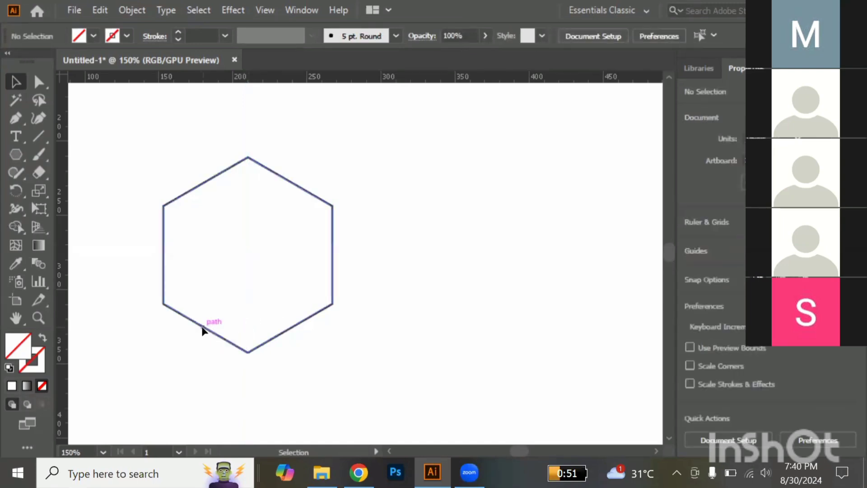
Copy the hexagon upward, rotate the copy to 0°, and duplicate it sideways so both copies' corners meet at the original's top corner.
{"action": "left_click_drag", "start_coordinate": [196, 257], "coordinate": [209, 147]}
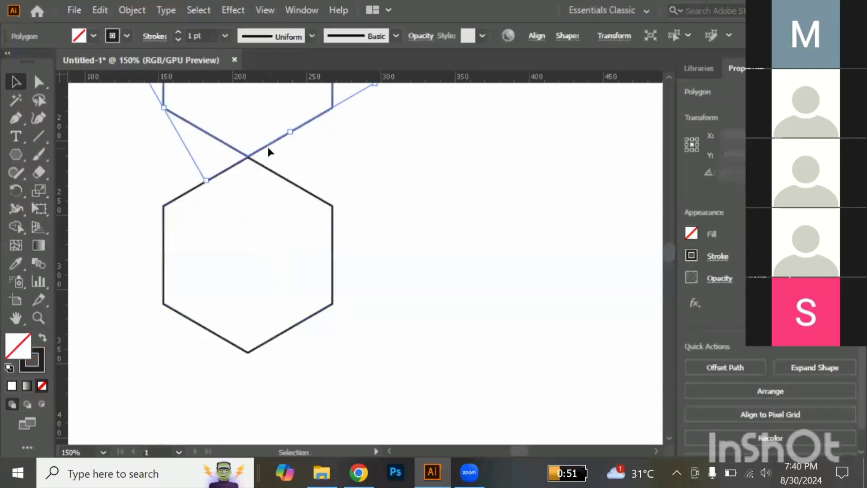
{"action": "scroll", "coordinate": [268, 147], "scroll_direction": "up", "scroll_amount": 4}
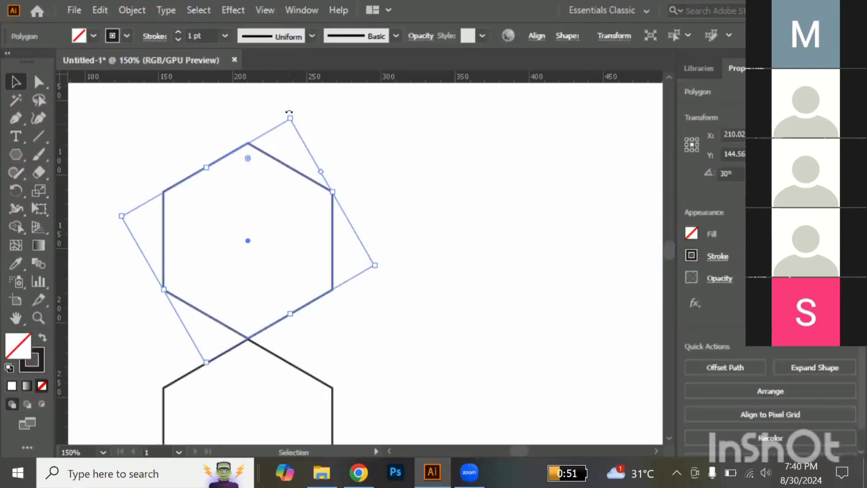
{"action": "left_click_drag", "start_coordinate": [290, 111], "coordinate": [345, 154]}
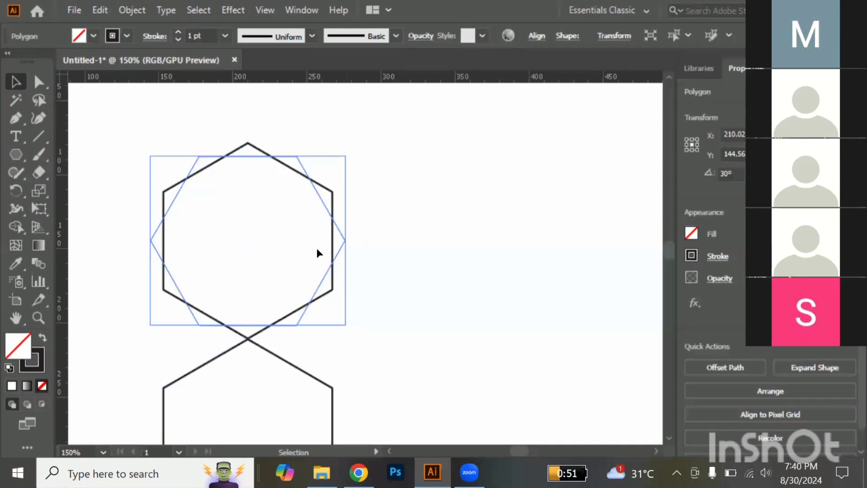
{"action": "mouse_move", "coordinate": [297, 330]}
{"action": "left_mouse_down"}
{"action": "mouse_move", "coordinate": [251, 343]}
{"action": "mouse_move", "coordinate": [357, 327]}
{"action": "mouse_move", "coordinate": [346, 339]}
{"action": "left_mouse_up"}
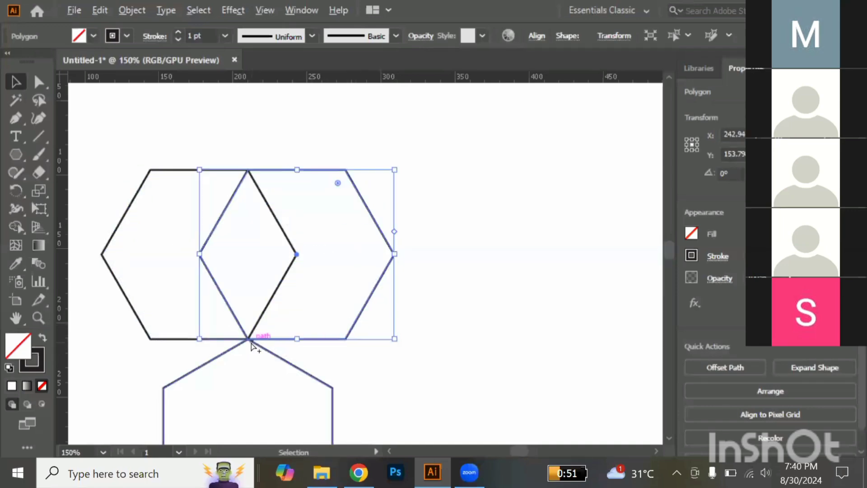
Inspect in outline view whether the three hexagons meet exactly at the lower hexagon's top corner.
{"action": "scroll", "coordinate": [253, 345], "scroll_direction": "up", "scroll_amount": 6}
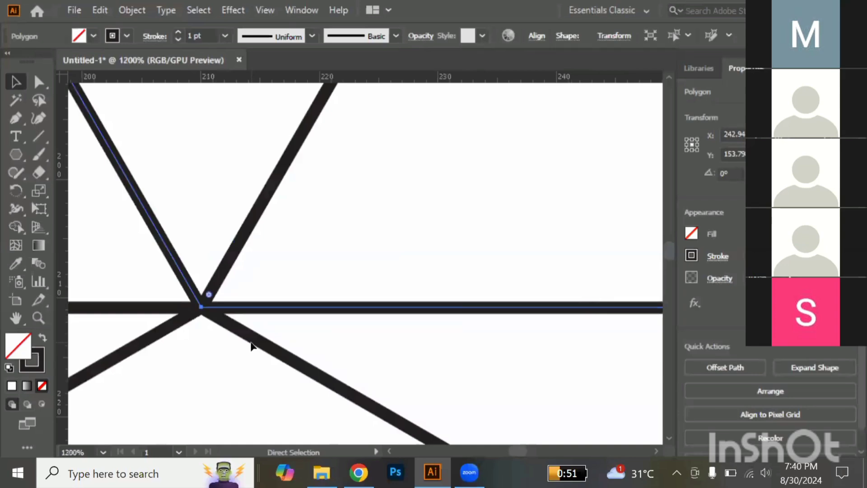
{"action": "key", "text": "ctrl+y"}
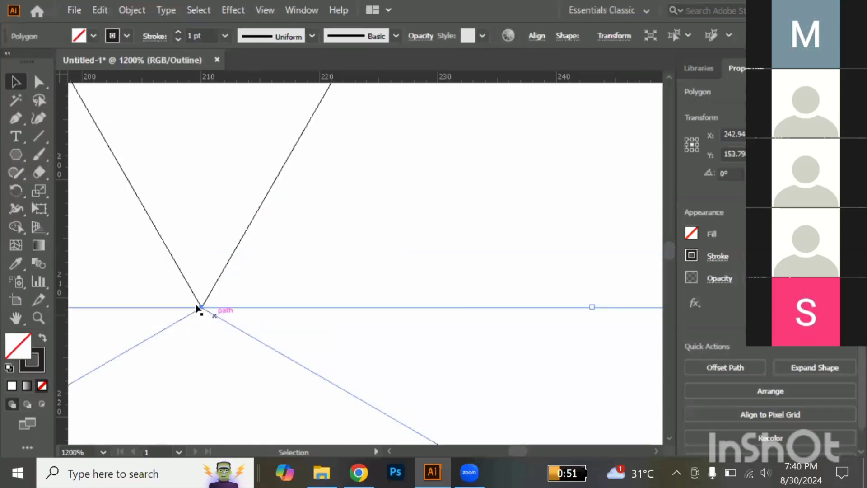
{"action": "scroll", "coordinate": [199, 306], "scroll_direction": "up", "scroll_amount": 3}
{"action": "scroll", "coordinate": [213, 305], "scroll_direction": "up", "scroll_amount": 1}
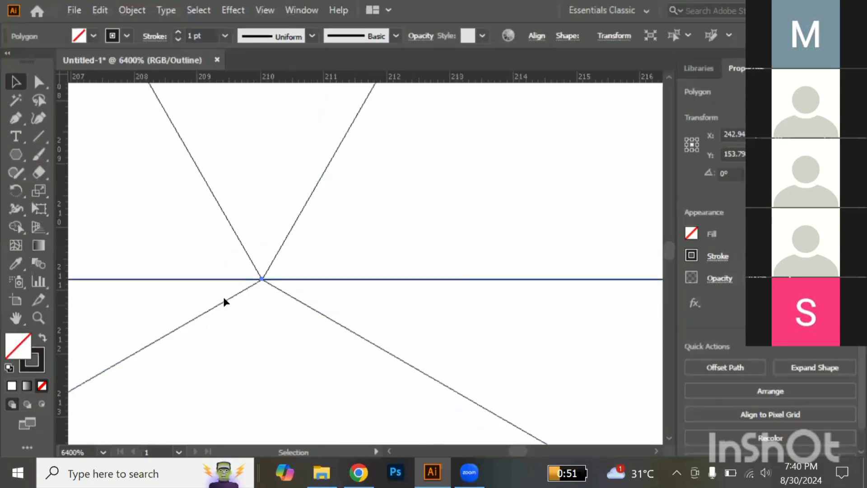
{"action": "left_click", "coordinate": [284, 304]}
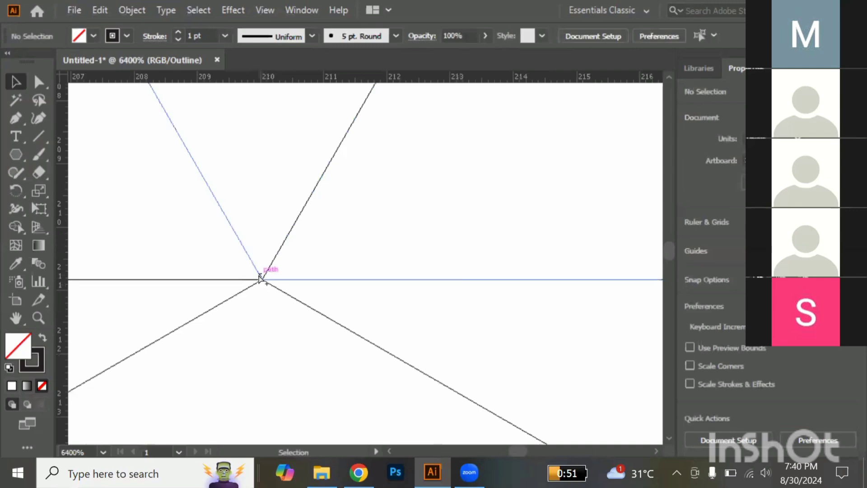
{"action": "scroll", "coordinate": [259, 278], "scroll_direction": "up", "scroll_amount": 2}
{"action": "scroll", "coordinate": [258, 280], "scroll_direction": "down", "scroll_amount": 4}
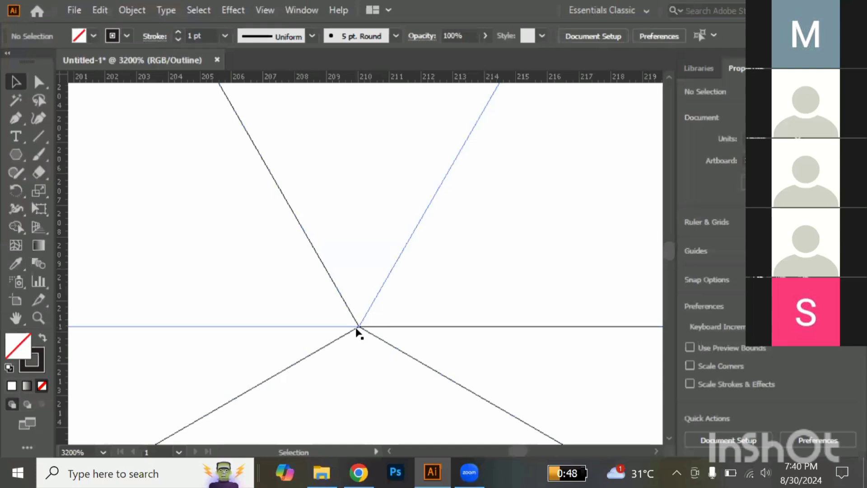
{"action": "scroll", "coordinate": [356, 329], "scroll_direction": "up", "scroll_amount": 1}
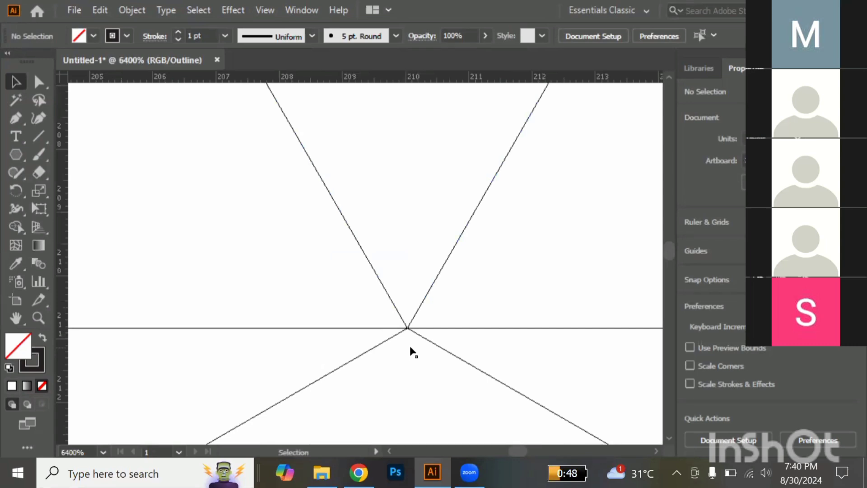
{"action": "scroll", "coordinate": [411, 348], "scroll_direction": "down", "scroll_amount": 9}
{"action": "scroll", "coordinate": [411, 348], "scroll_direction": "down", "scroll_amount": 4}
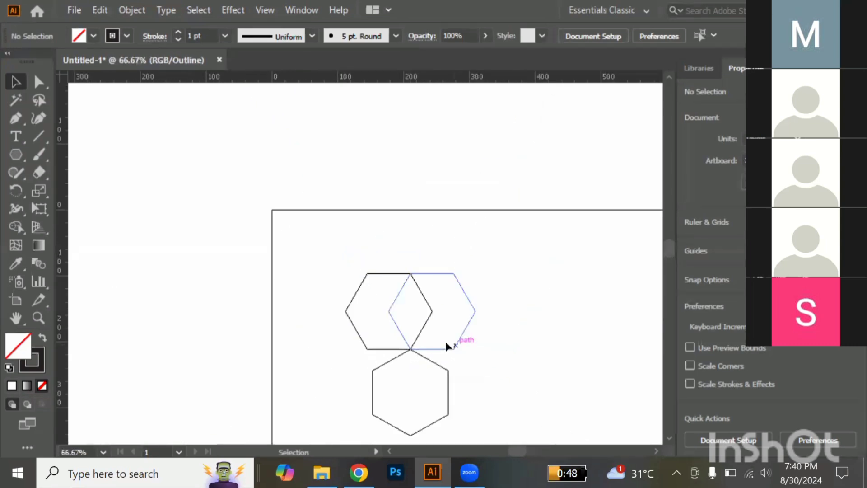
Place two more overlapping hexagon copies at the lower hexagon's upper-right corner and snap the outer copy's corner onto it.
{"action": "left_click_drag", "start_coordinate": [464, 349], "coordinate": [451, 375]}
{"action": "scroll", "coordinate": [450, 377], "scroll_direction": "up", "scroll_amount": 7}
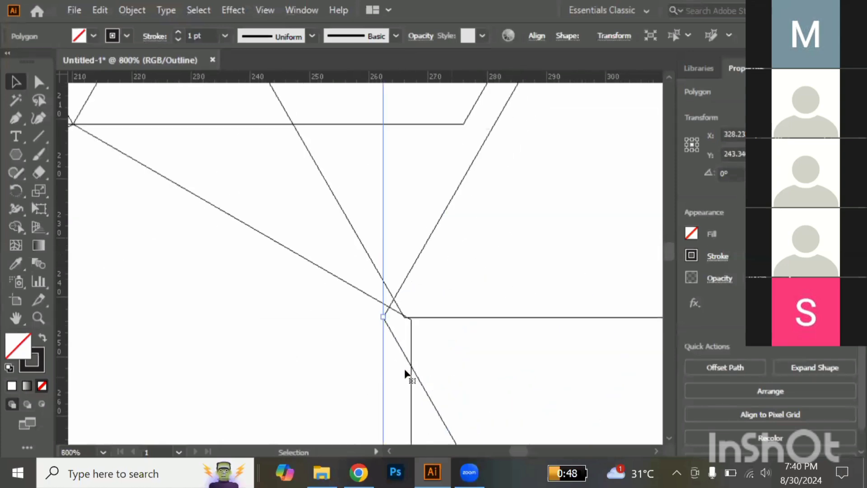
{"action": "left_click_drag", "start_coordinate": [405, 373], "coordinate": [443, 376]}
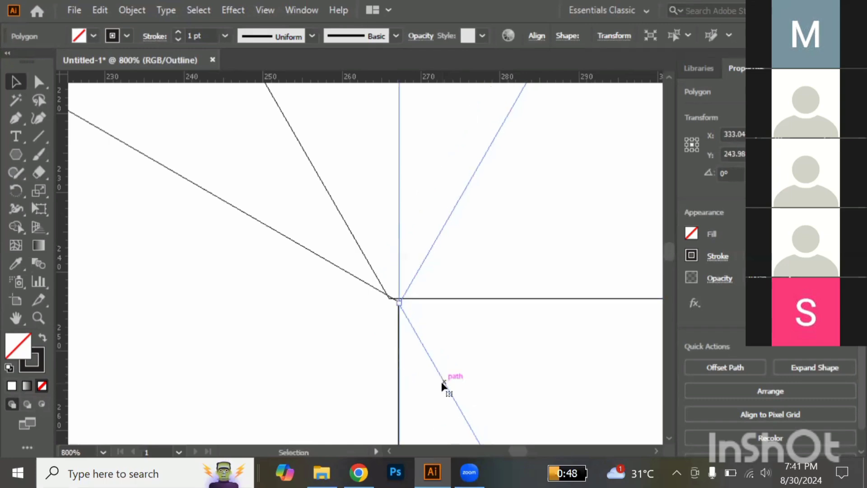
{"action": "left_click", "coordinate": [437, 326]}
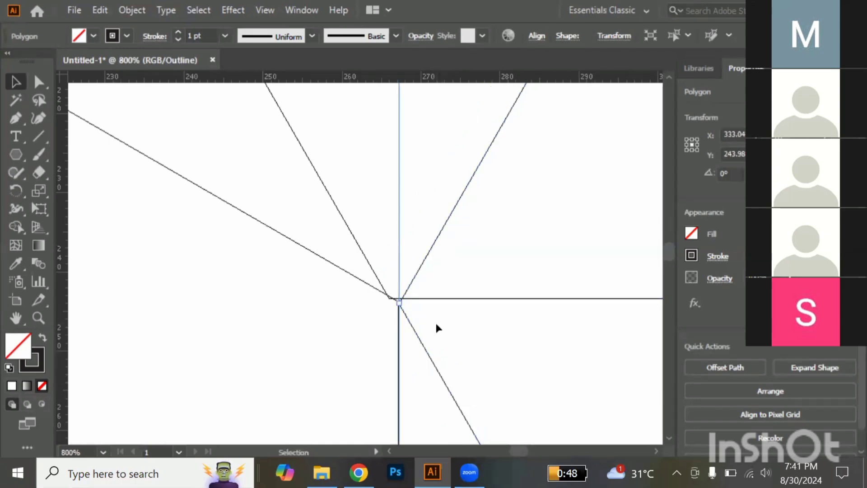
{"action": "left_click", "coordinate": [436, 323]}
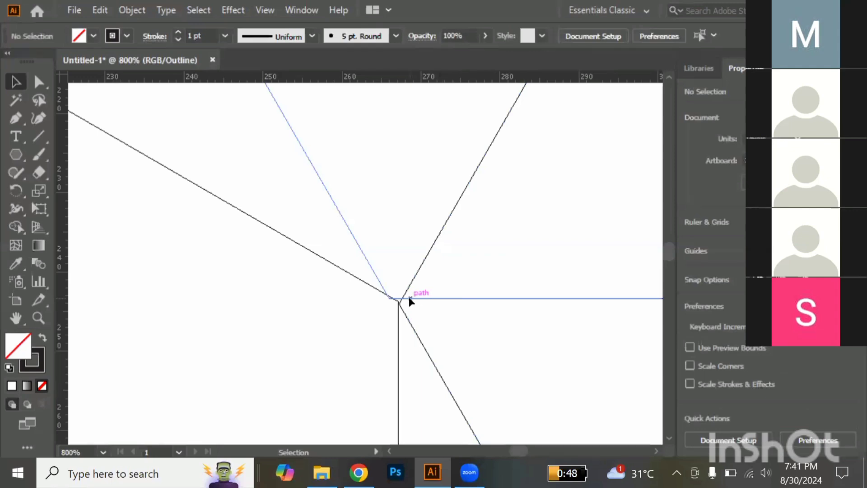
Align the inner hexagon copy's lower-left corner with the outer copy's left corner and the lower hexagon's upper-right corner.
{"action": "left_click_drag", "start_coordinate": [412, 301], "coordinate": [420, 307]}
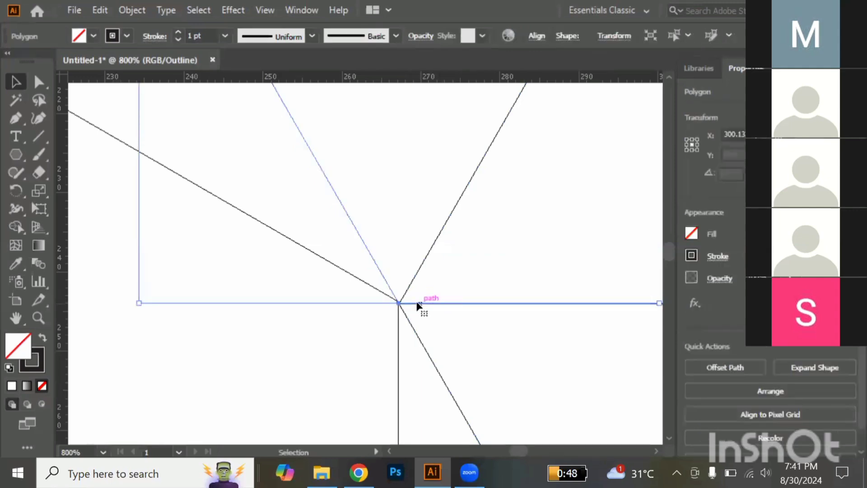
{"action": "left_click", "coordinate": [432, 329]}
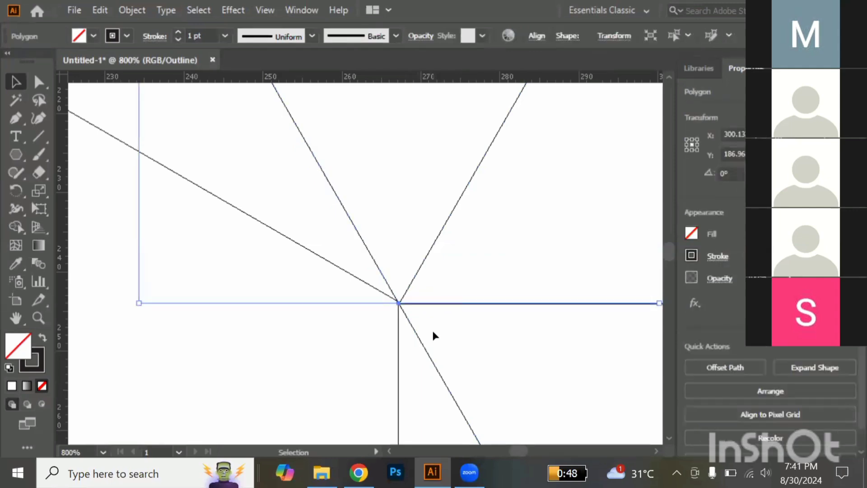
{"action": "scroll", "coordinate": [398, 304], "scroll_direction": "up", "scroll_amount": 1}
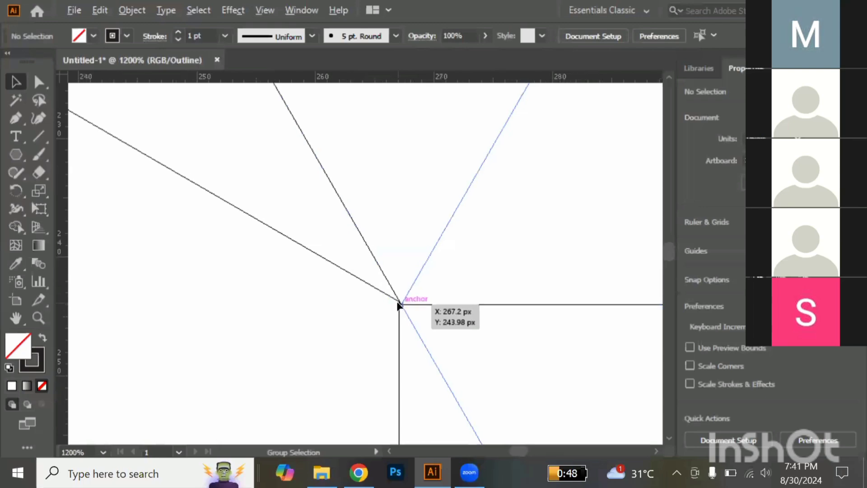
{"action": "scroll", "coordinate": [398, 306], "scroll_direction": "up", "scroll_amount": 1}
{"action": "scroll", "coordinate": [397, 305], "scroll_direction": "up", "scroll_amount": 1}
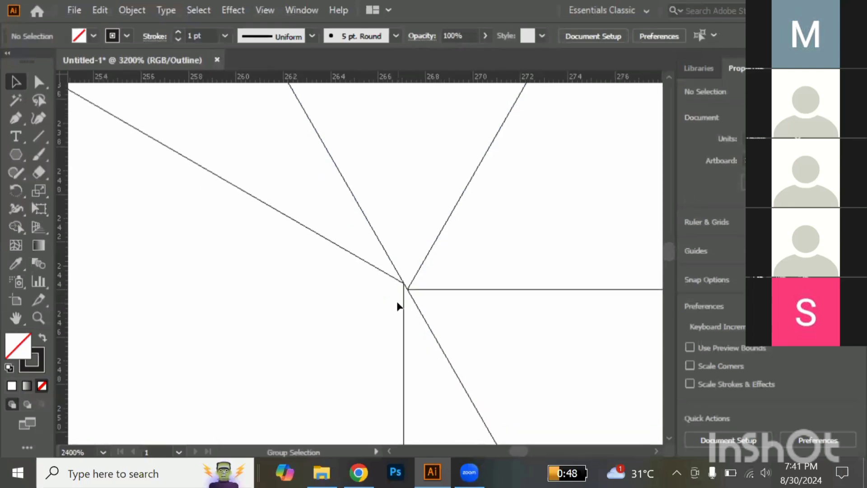
{"action": "left_click_drag", "start_coordinate": [440, 307], "coordinate": [449, 259]}
{"action": "left_click", "coordinate": [451, 259]}
{"action": "left_click", "coordinate": [450, 281]}
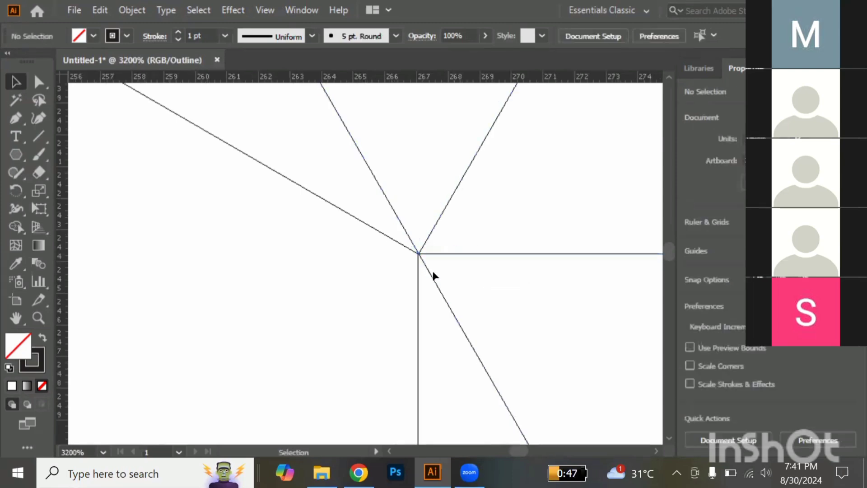
Fine-adjust the two right-hand copies together so their shared corner lies exactly on the lower hexagon's upper-right corner.
{"action": "scroll", "coordinate": [420, 260], "scroll_direction": "up", "scroll_amount": 5}
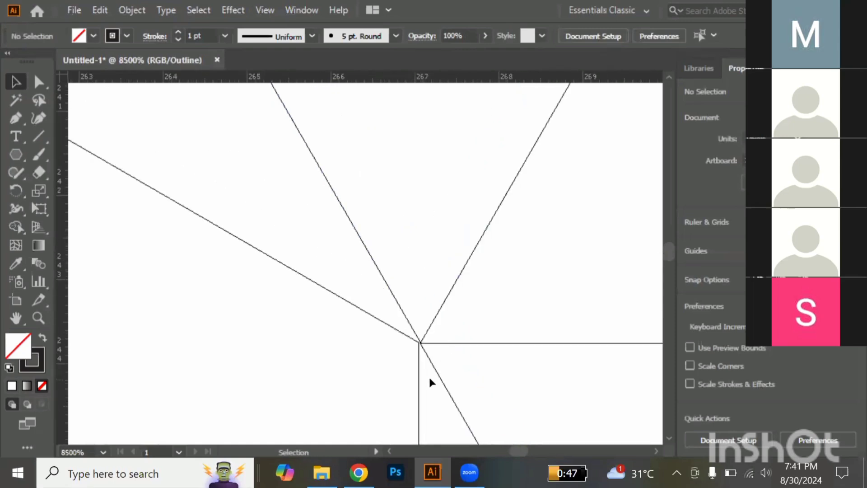
{"action": "left_click_drag", "start_coordinate": [428, 380], "coordinate": [463, 343]}
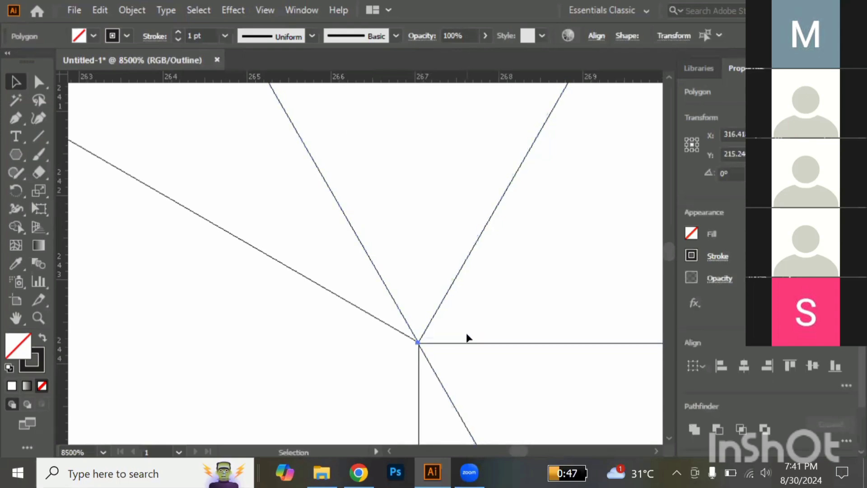
{"action": "left_click", "coordinate": [466, 333]}
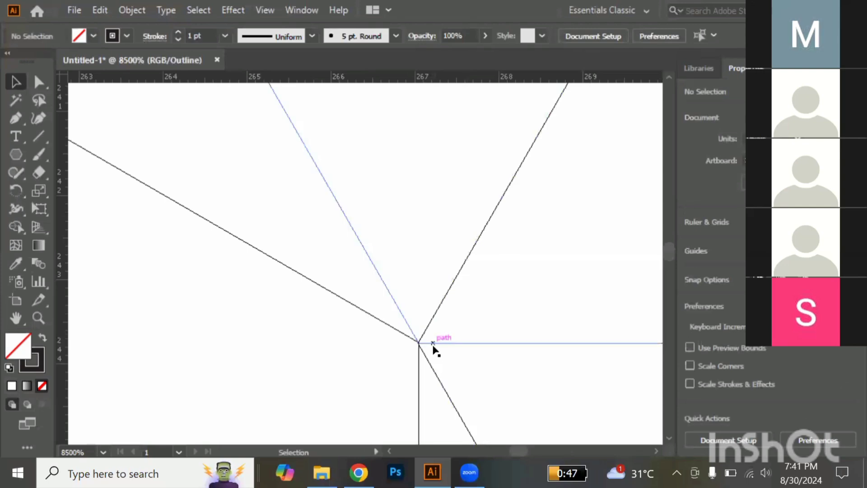
Duplicate the outer right hexagon downward, and place a second overlapping copy below it at the central hexagon's lower-right corner.
{"action": "scroll", "coordinate": [433, 349], "scroll_direction": "down", "scroll_amount": 10}
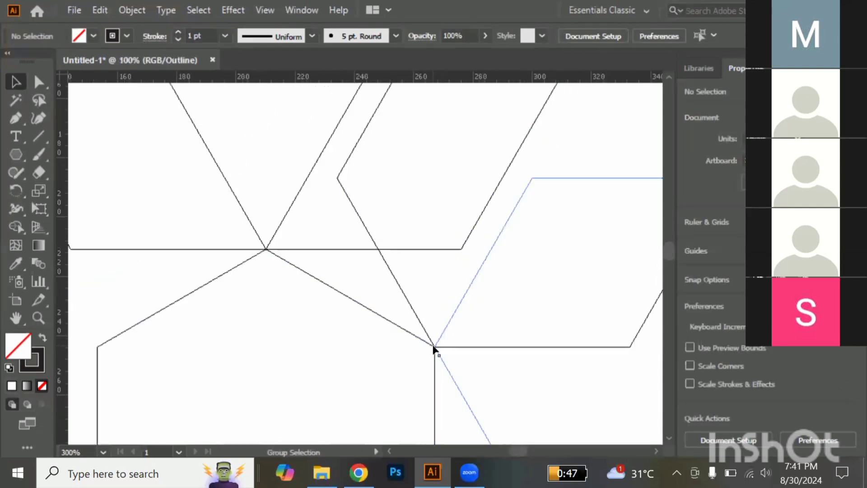
{"action": "scroll", "coordinate": [434, 348], "scroll_direction": "down", "scroll_amount": 3}
{"action": "scroll", "coordinate": [435, 350], "scroll_direction": "down", "scroll_amount": 5}
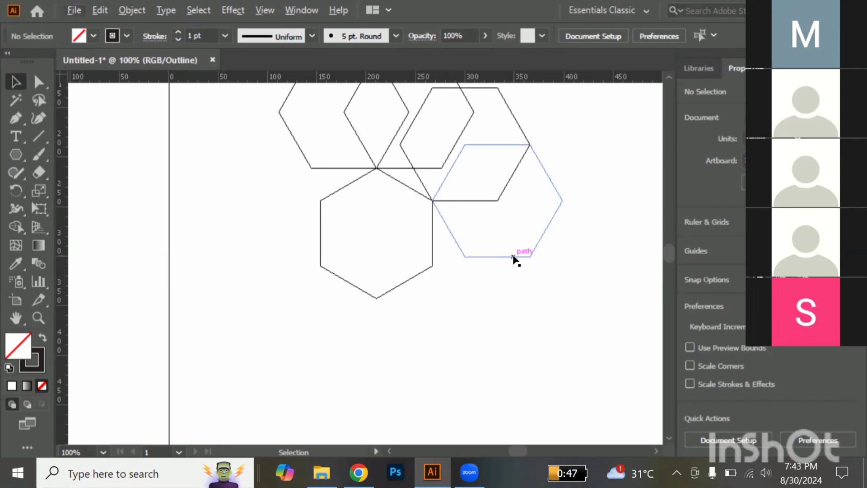
{"action": "mouse_move", "coordinate": [513, 260]}
{"action": "left_mouse_down"}
{"action": "mouse_move", "coordinate": [517, 327]}
{"action": "mouse_move", "coordinate": [502, 268]}
{"action": "left_mouse_up"}
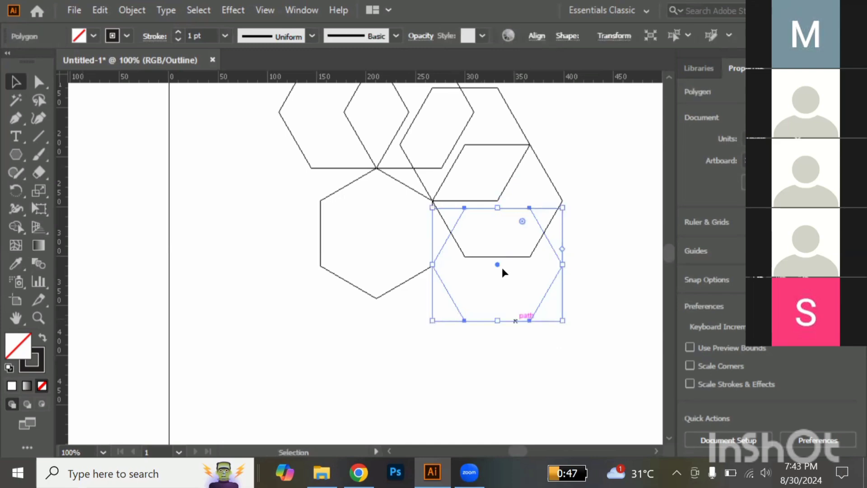
{"action": "left_click_drag", "start_coordinate": [506, 305], "coordinate": [475, 376]}
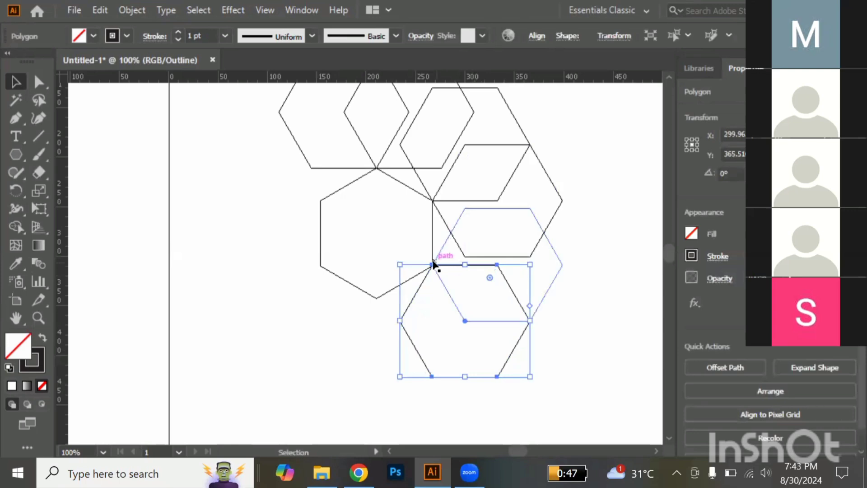
Select both new lower copies and move their shared corner onto the central hexagon's lower-right corner.
{"action": "scroll", "coordinate": [435, 267], "scroll_direction": "up", "scroll_amount": 5}
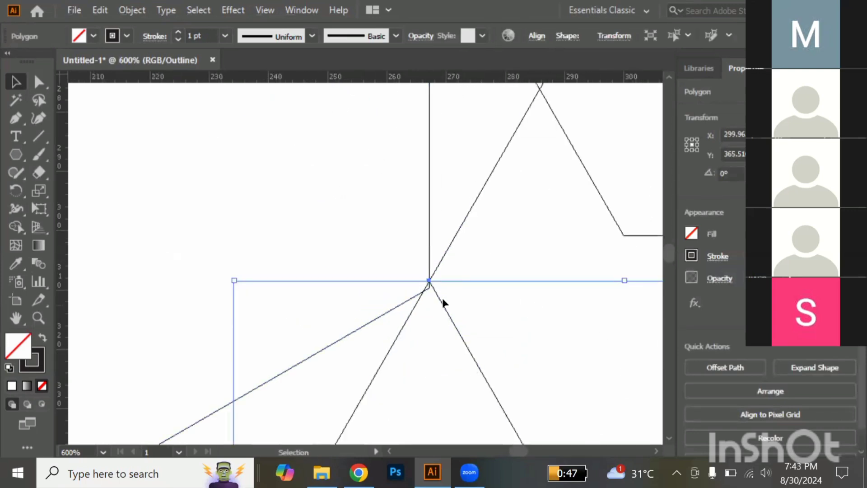
{"action": "left_click_drag", "start_coordinate": [381, 342], "coordinate": [490, 367]}
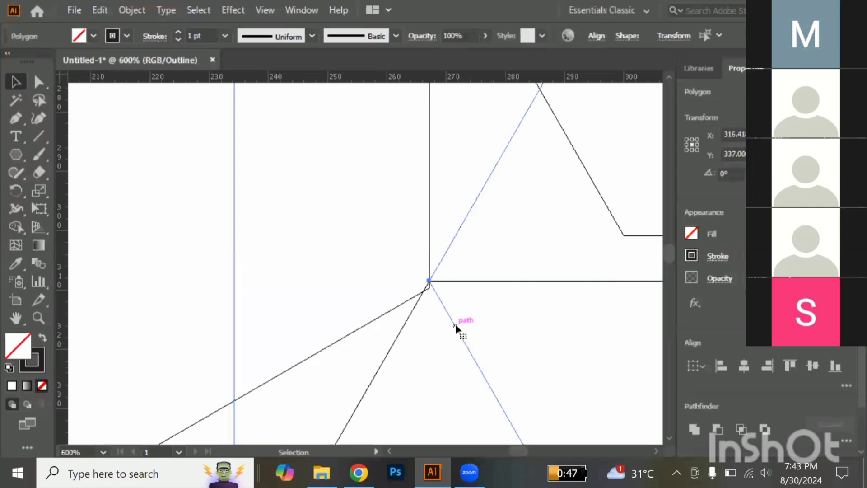
{"action": "left_click_drag", "start_coordinate": [456, 332], "coordinate": [454, 333]}
{"action": "left_click", "coordinate": [472, 325]}
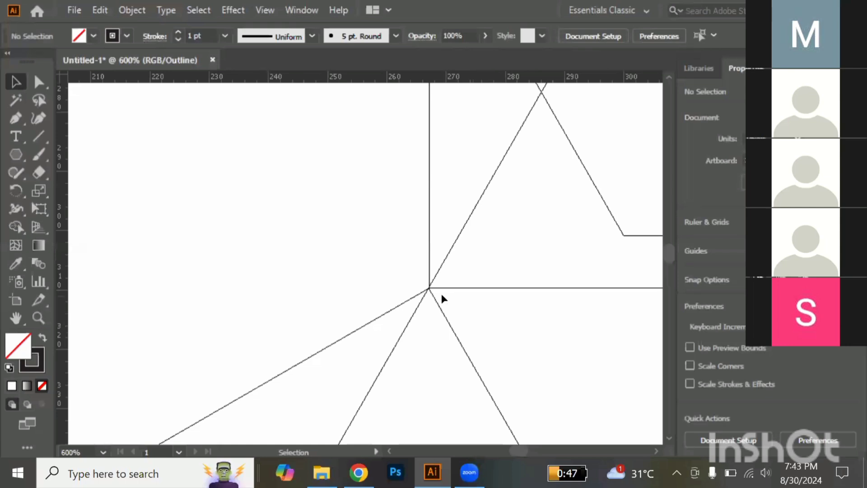
Close the remaining gap by shifting the two lower copies sideways until they meet the central hexagon's lower-right corner exactly.
{"action": "scroll", "coordinate": [441, 294], "scroll_direction": "up", "scroll_amount": 4}
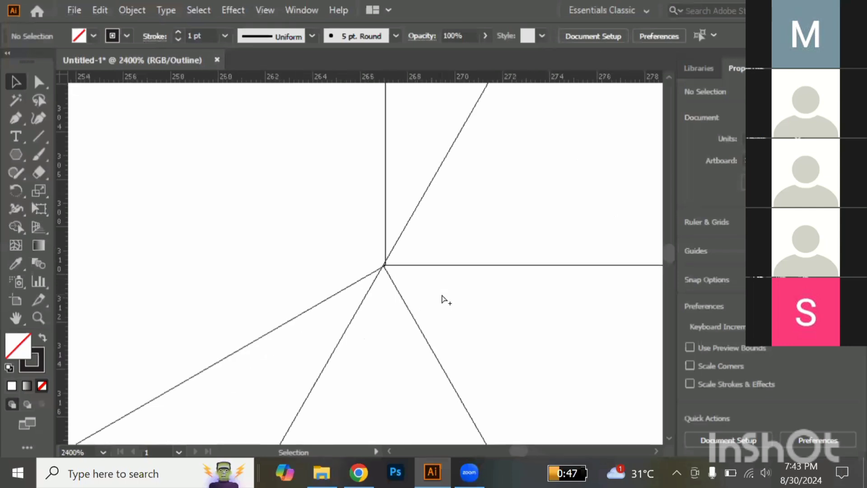
{"action": "scroll", "coordinate": [441, 294], "scroll_direction": "up", "scroll_amount": 2}
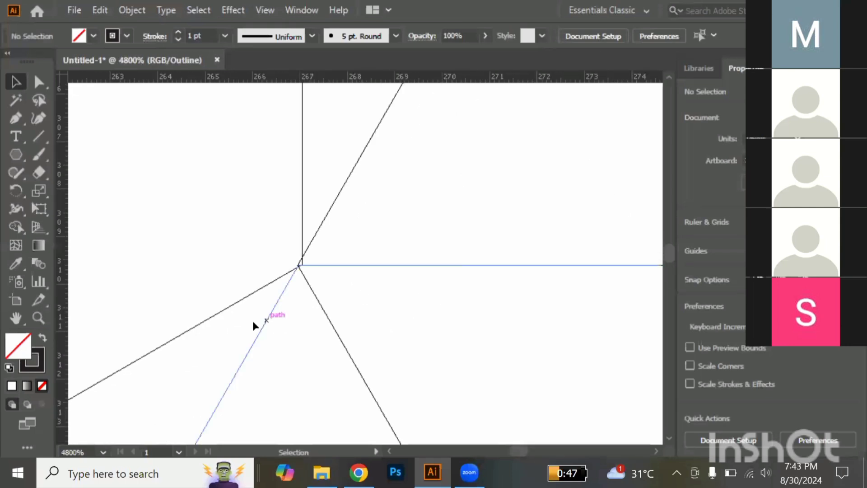
{"action": "left_click_drag", "start_coordinate": [254, 323], "coordinate": [380, 334]}
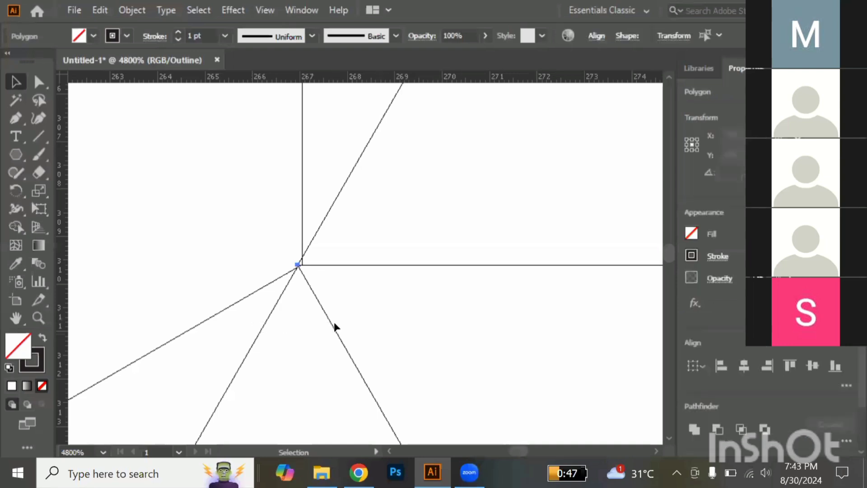
{"action": "left_click_drag", "start_coordinate": [333, 317], "coordinate": [348, 319]}
{"action": "left_click", "coordinate": [349, 320]}
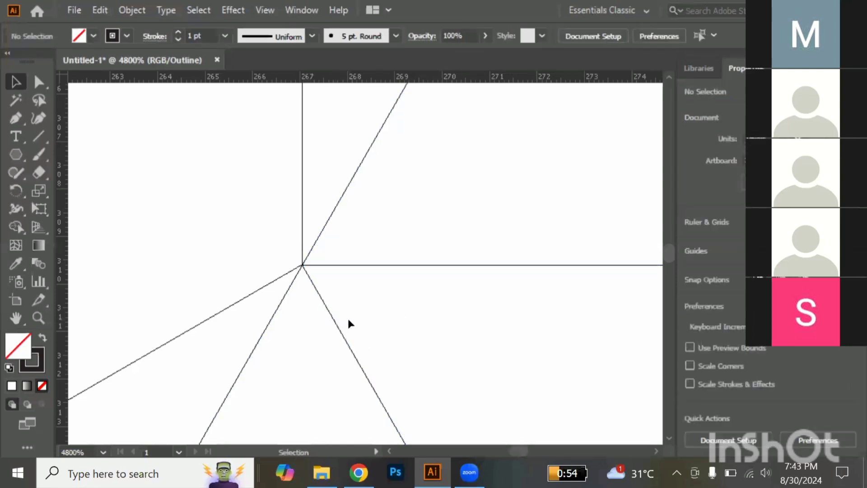
Select the four hexagons to the right of the central one and reflect a copy of them across the vertical axis.
{"action": "scroll", "coordinate": [374, 313], "scroll_direction": "down", "scroll_amount": 10}
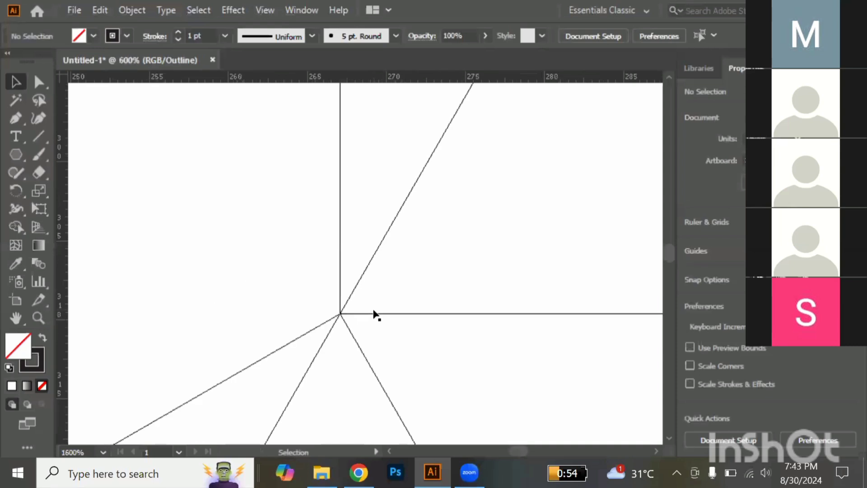
{"action": "scroll", "coordinate": [374, 314], "scroll_direction": "down", "scroll_amount": 2}
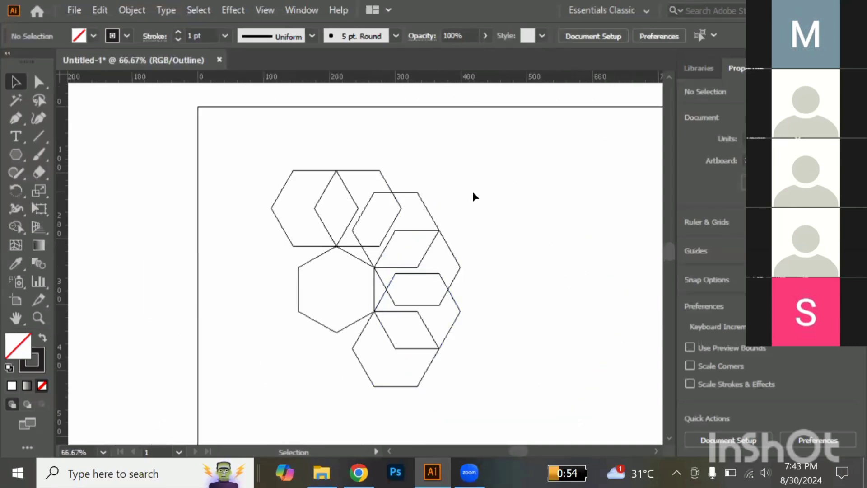
{"action": "left_click_drag", "start_coordinate": [476, 193], "coordinate": [440, 352]}
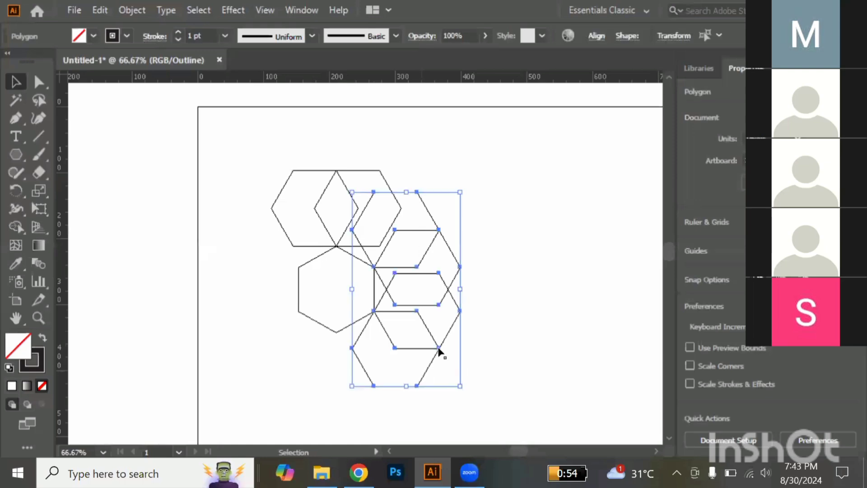
{"action": "right_click", "coordinate": [440, 352]}
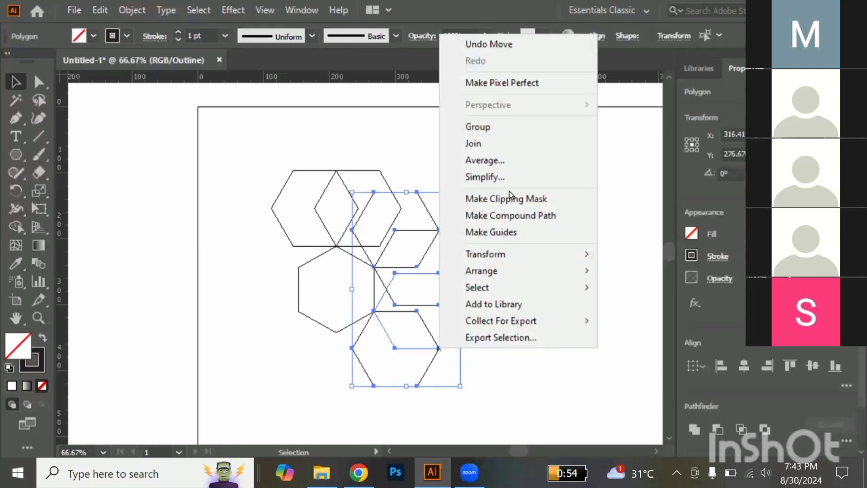
{"action": "mouse_move", "coordinate": [498, 258]}
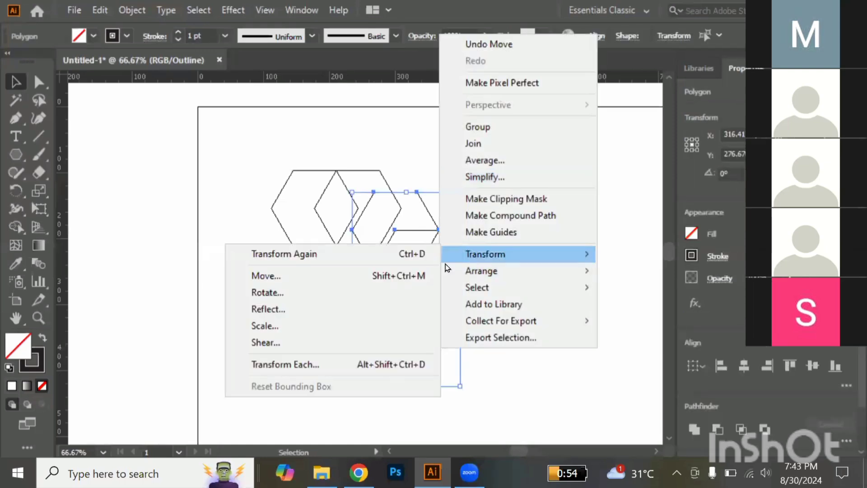
{"action": "left_click", "coordinate": [269, 311]}
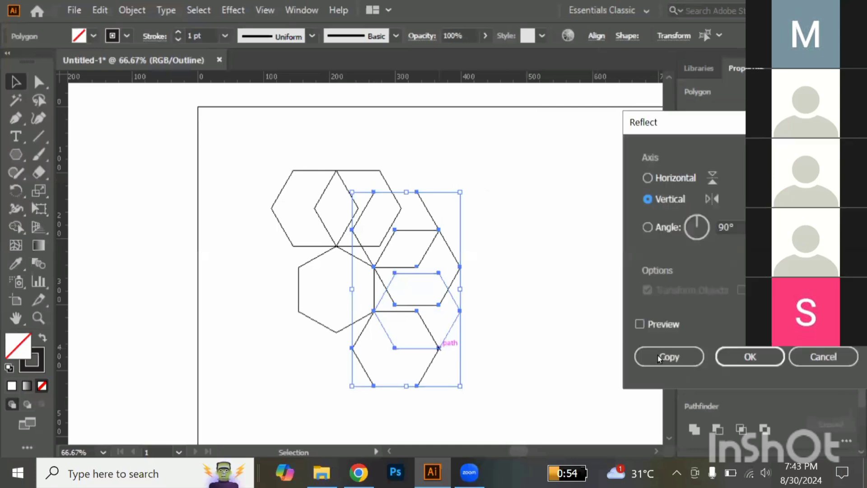
{"action": "left_click", "coordinate": [660, 358]}
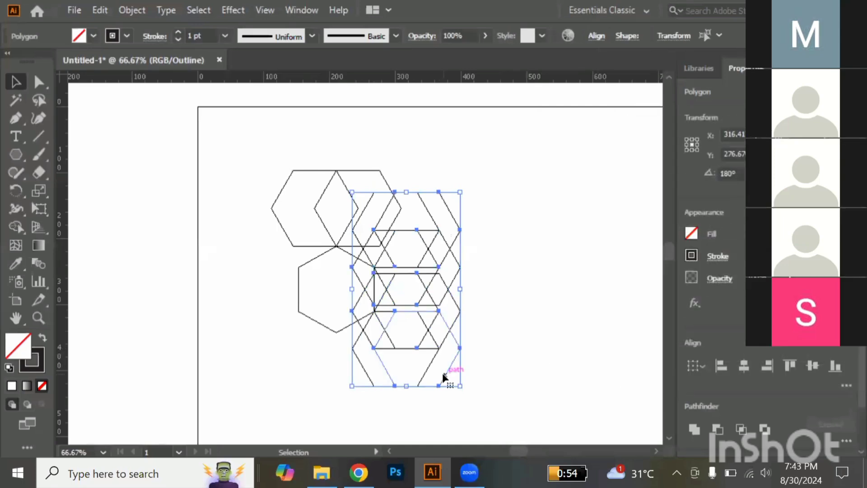
Move the mirrored hexagons to the central hexagon's opposite side and snap their shared lower corner onto its lower-left corner.
{"action": "left_click_drag", "start_coordinate": [389, 377], "coordinate": [309, 321]}
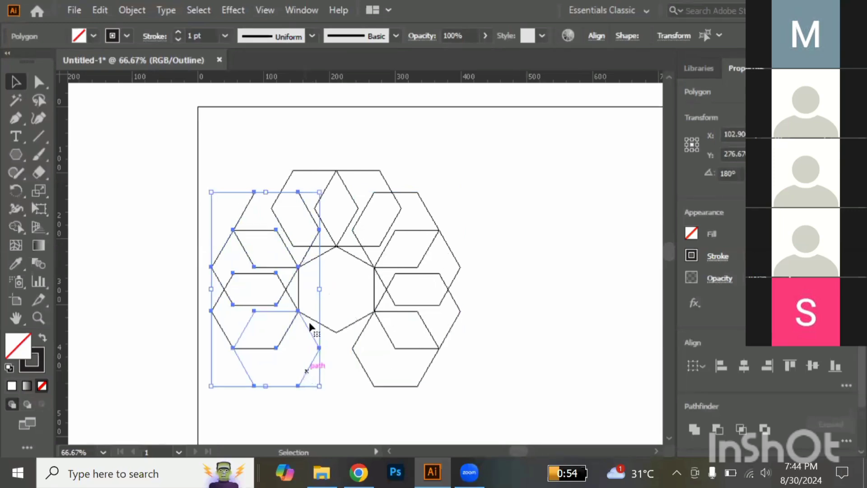
{"action": "scroll", "coordinate": [299, 310], "scroll_direction": "up", "scroll_amount": 5, "text": "alt"}
{"action": "scroll", "coordinate": [309, 339], "scroll_direction": "up", "scroll_amount": 6}
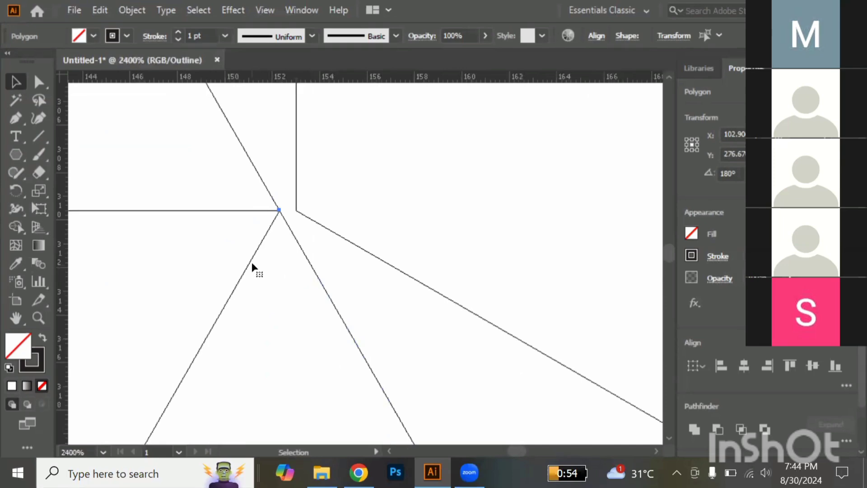
{"action": "left_click_drag", "start_coordinate": [251, 263], "coordinate": [267, 266]}
Shift the mirrored hexagons sideways until their lower shared corner meets the central hexagon's lower-left corner.
{"action": "scroll", "coordinate": [307, 234], "scroll_direction": "up", "scroll_amount": 1}
{"action": "scroll", "coordinate": [307, 234], "scroll_direction": "up", "scroll_amount": 5}
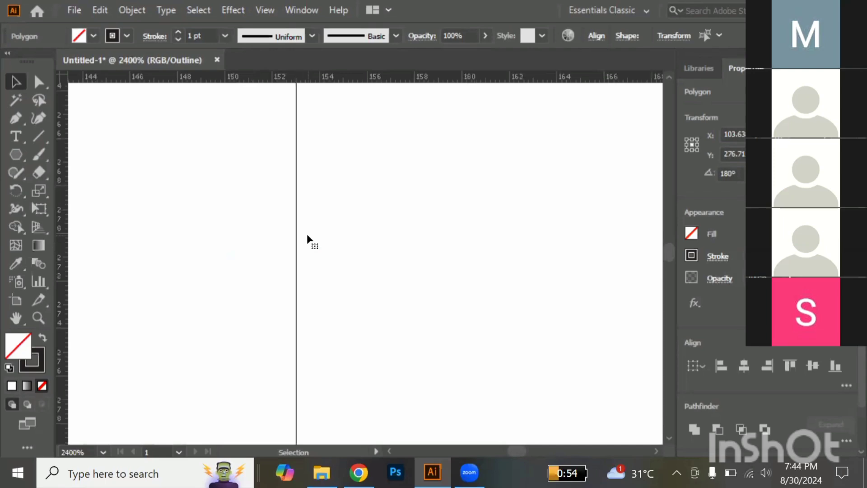
{"action": "scroll", "coordinate": [307, 234], "scroll_direction": "up", "scroll_amount": 4}
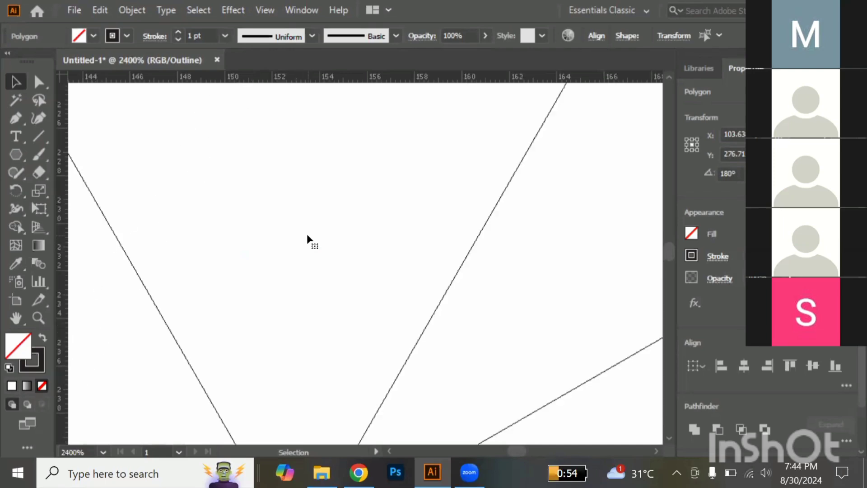
{"action": "left_click", "coordinate": [324, 346]}
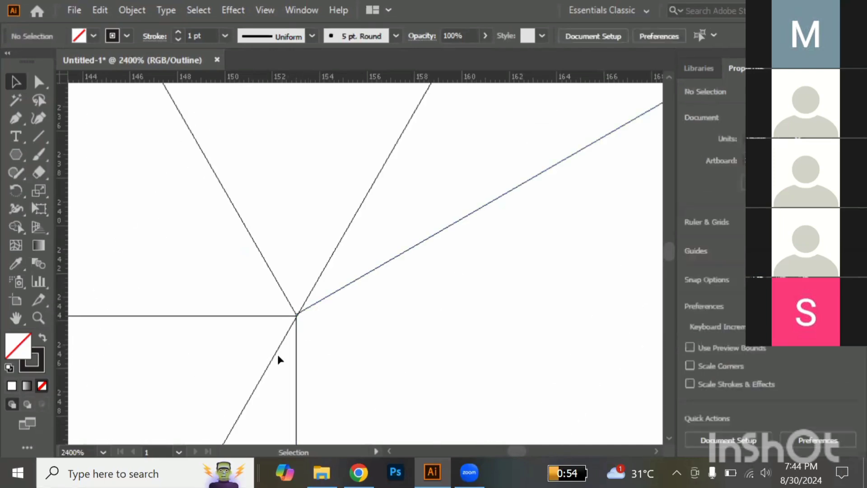
Select the two upper mirrored hexagons and snap their shared corner exactly onto the central hexagon's upper-left corner.
{"action": "left_click_drag", "start_coordinate": [279, 355], "coordinate": [261, 312]}
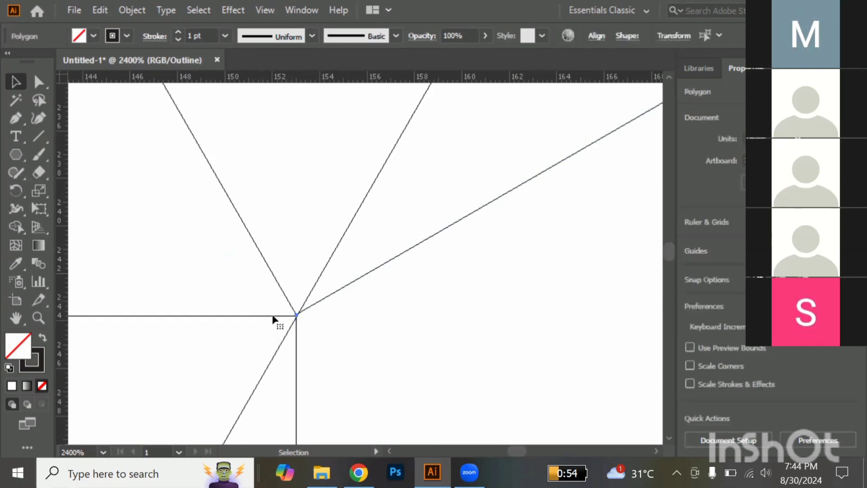
{"action": "scroll", "coordinate": [290, 333], "scroll_direction": "up", "scroll_amount": 3}
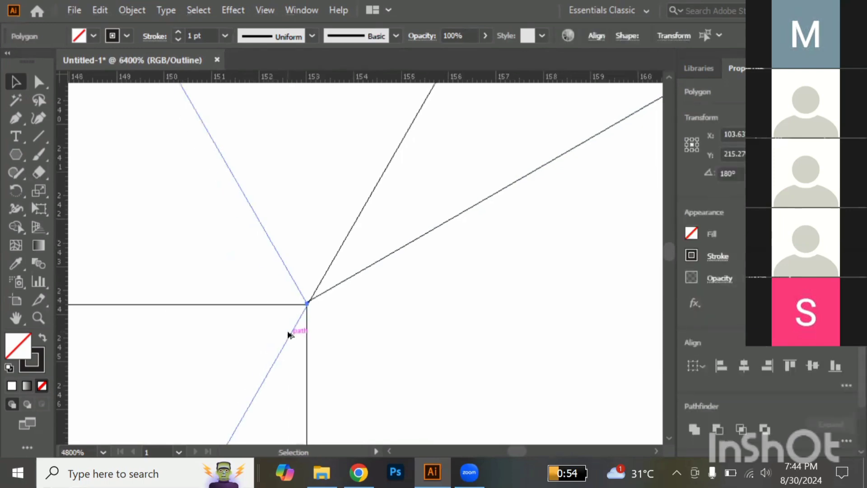
{"action": "scroll", "coordinate": [342, 330], "scroll_direction": "up", "scroll_amount": 3}
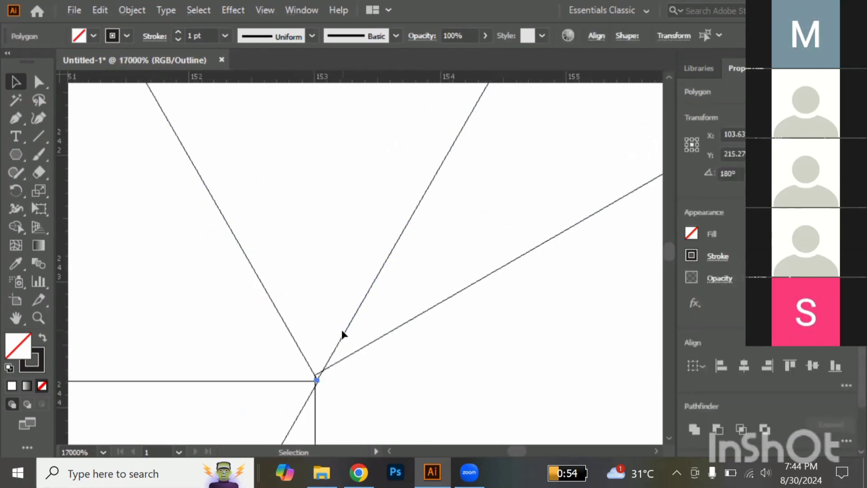
{"action": "scroll", "coordinate": [341, 329], "scroll_direction": "up", "scroll_amount": 3}
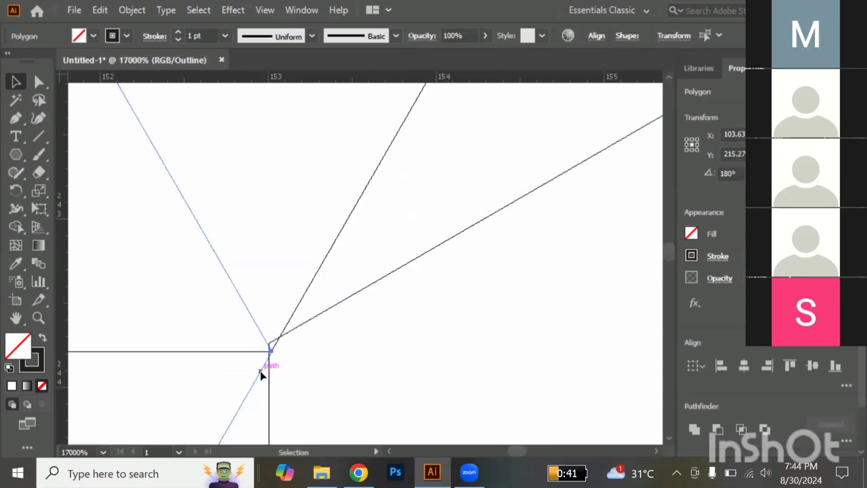
{"action": "mouse_move", "coordinate": [260, 369]}
{"action": "left_mouse_down"}
{"action": "mouse_move", "coordinate": [279, 370]}
{"action": "mouse_move", "coordinate": [257, 362]}
{"action": "left_mouse_up"}
{"action": "left_click", "coordinate": [329, 362]}
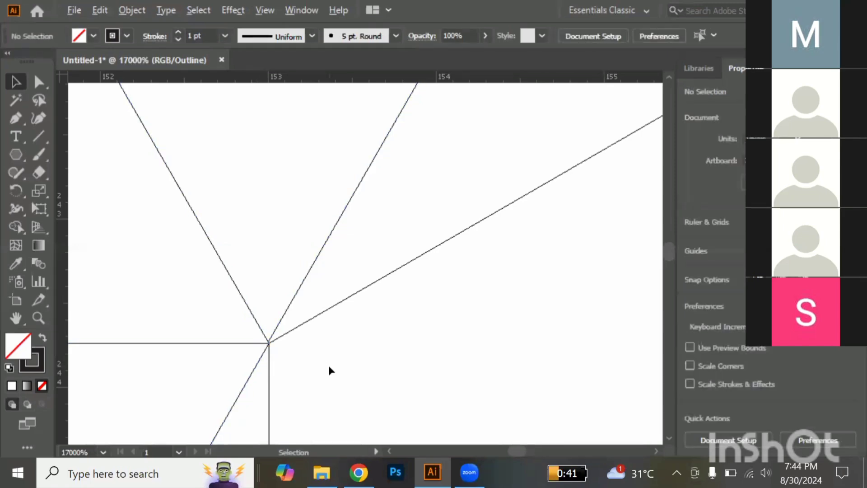
Switch the artwork display from outline back to preview mode.
{"action": "scroll", "coordinate": [330, 367], "scroll_direction": "down", "scroll_amount": 2}
{"action": "scroll", "coordinate": [329, 368], "scroll_direction": "down", "scroll_amount": 8}
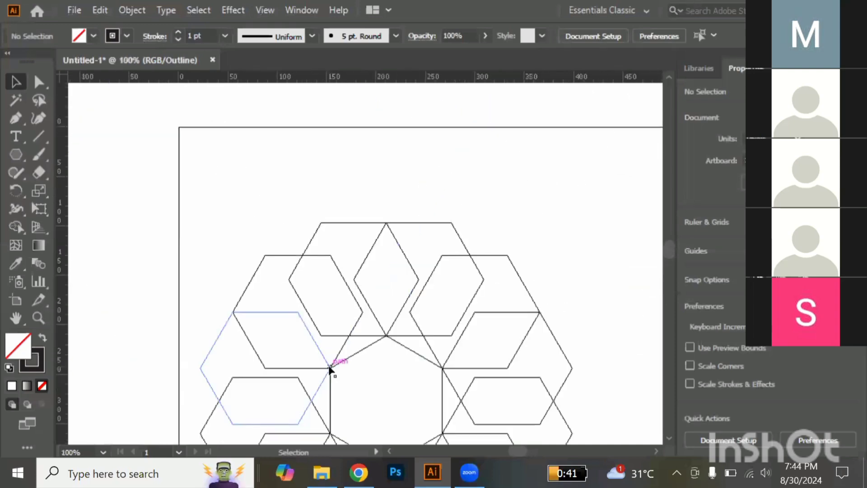
{"action": "key", "text": "ctrl"}
{"action": "key", "text": "ctrl+y"}
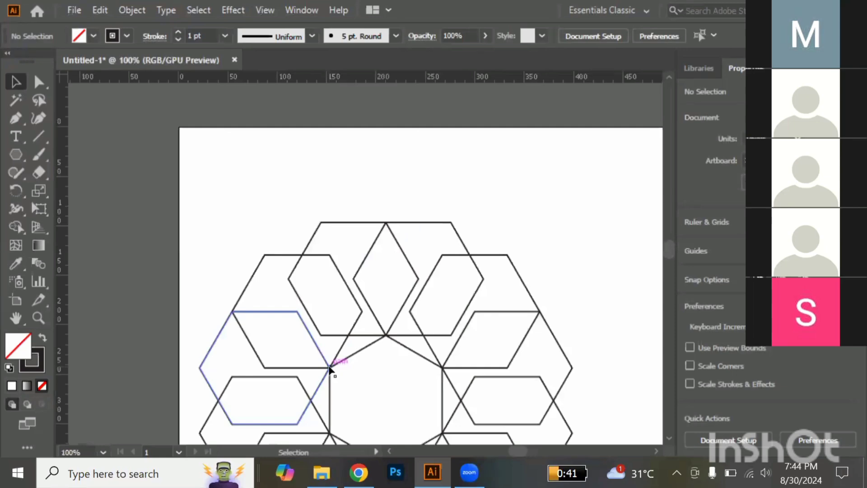
Copy the top pair of hexagons below the central hexagon and align their shared corner with its lowest corner.
{"action": "scroll", "coordinate": [329, 368], "scroll_direction": "down", "scroll_amount": 4}
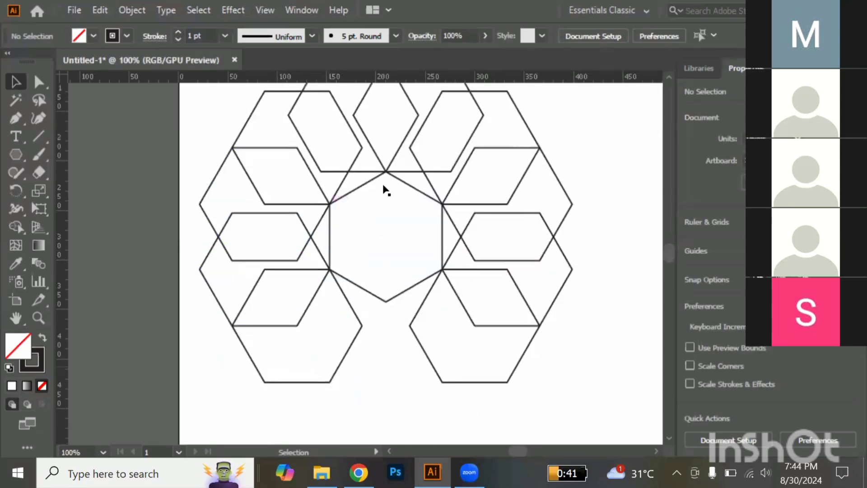
{"action": "scroll", "coordinate": [330, 368], "scroll_direction": "down", "scroll_amount": 3}
{"action": "scroll", "coordinate": [329, 368], "scroll_direction": "up", "scroll_amount": 2}
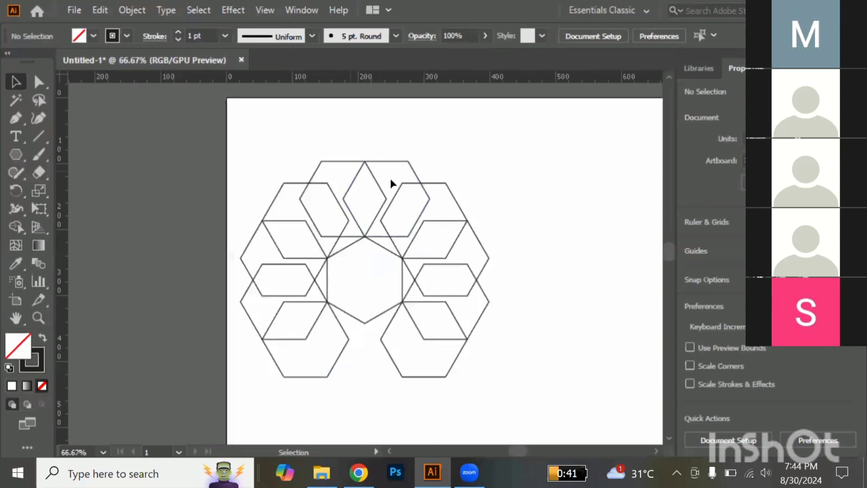
{"action": "left_click", "coordinate": [376, 195]}
{"action": "left_click_drag", "start_coordinate": [376, 194], "coordinate": [383, 350]}
{"action": "scroll", "coordinate": [358, 320], "scroll_direction": "up", "scroll_amount": 5}
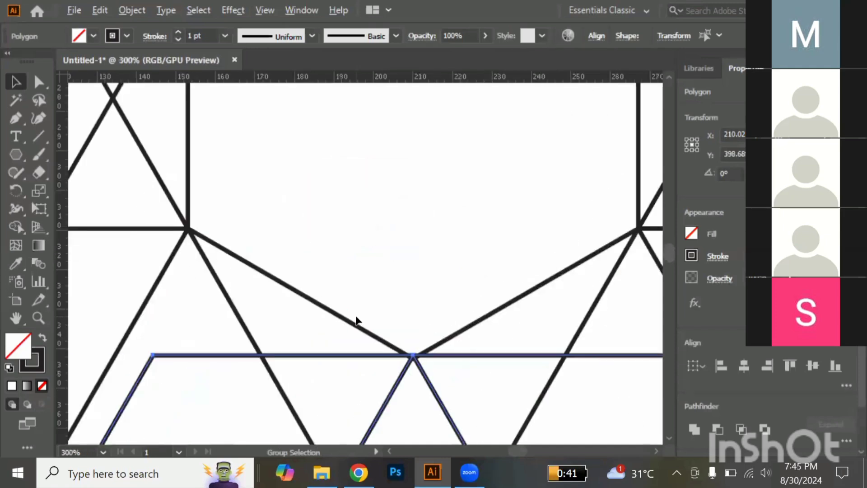
{"action": "left_click_drag", "start_coordinate": [425, 378], "coordinate": [425, 384]}
{"action": "left_click", "coordinate": [406, 329]}
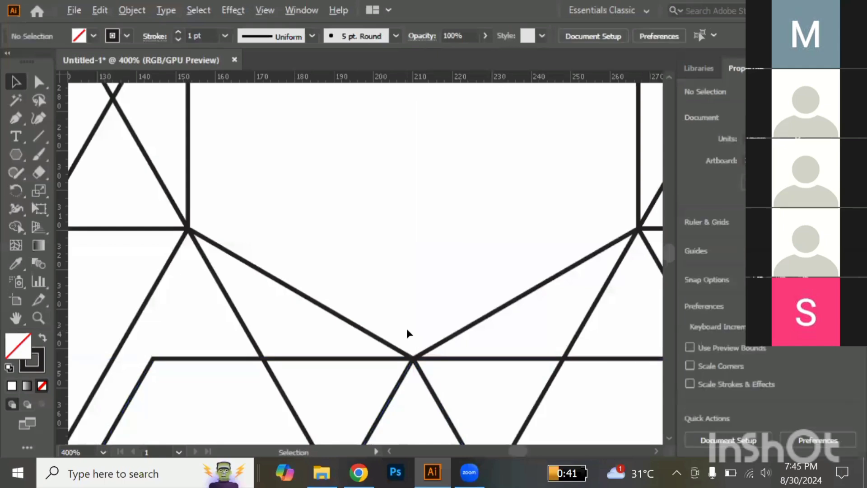
Select the complete hexagon ring and place a duplicate of it outside the artboard, beyond its upper-left corner.
{"action": "scroll", "coordinate": [407, 329], "scroll_direction": "down", "scroll_amount": 4}
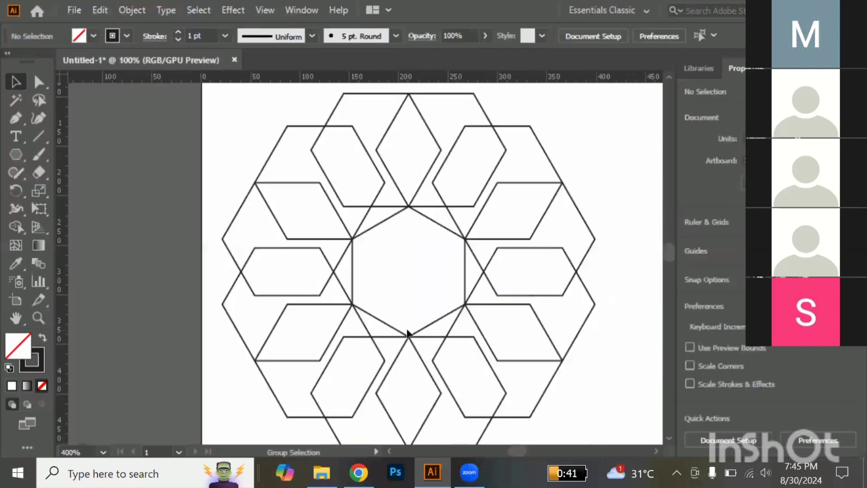
{"action": "scroll", "coordinate": [407, 333], "scroll_direction": "down", "scroll_amount": 2}
{"action": "scroll", "coordinate": [406, 330], "scroll_direction": "up", "scroll_amount": 1}
{"action": "scroll", "coordinate": [407, 329], "scroll_direction": "down", "scroll_amount": 1}
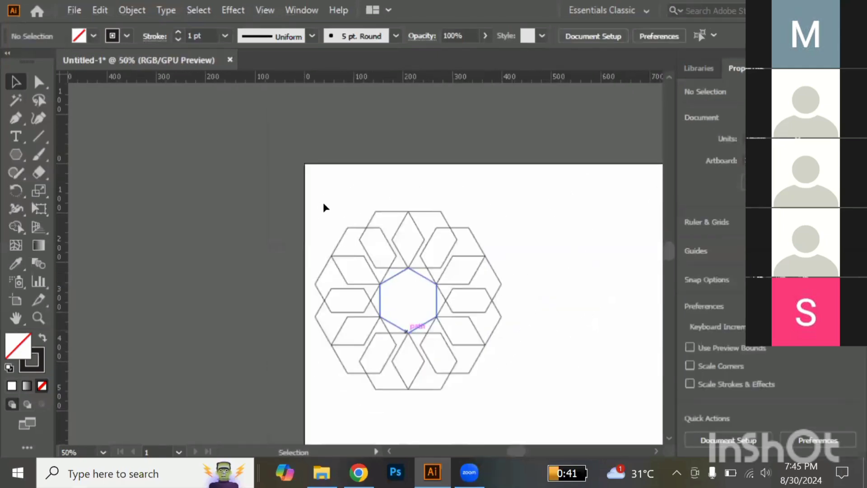
{"action": "left_click_drag", "start_coordinate": [320, 203], "coordinate": [504, 380]}
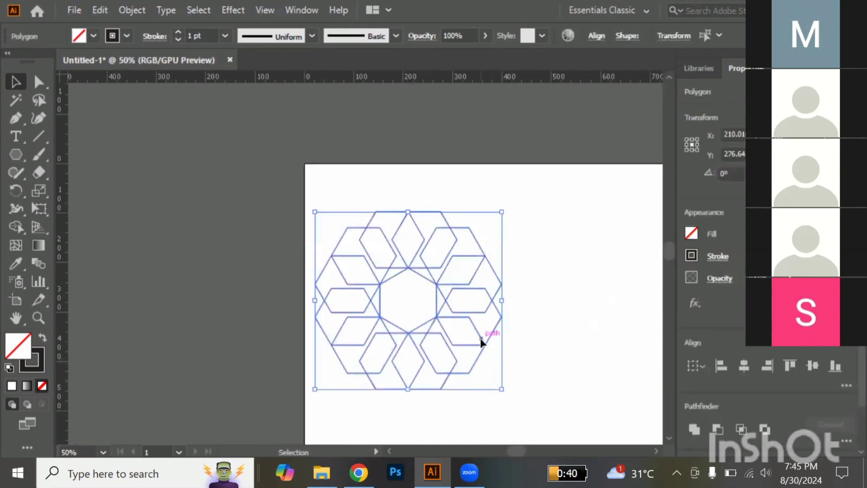
{"action": "left_click_drag", "start_coordinate": [477, 290], "coordinate": [237, 256]}
{"action": "left_click", "coordinate": [331, 277]}
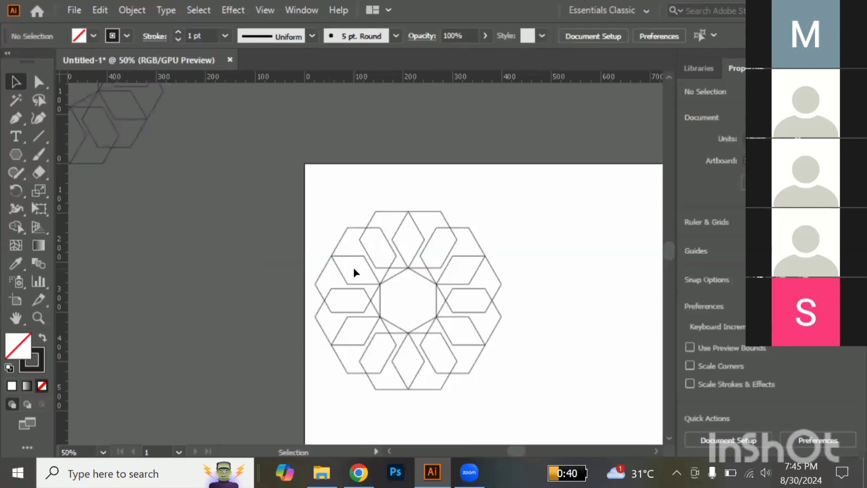
Bridge the ring's outer gaps at the upper left, upper right and right side with straight Pen lines about 66 px long.
{"action": "key", "text": "p"}
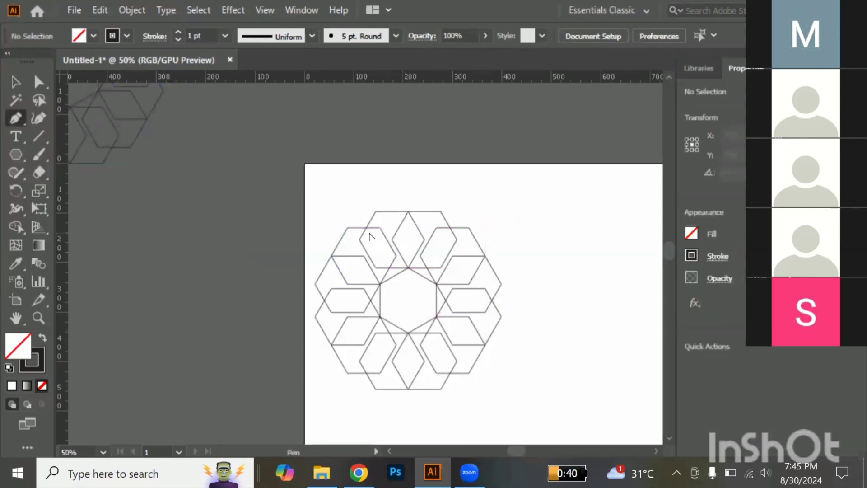
{"action": "scroll", "coordinate": [369, 236], "scroll_direction": "up", "scroll_amount": 1}
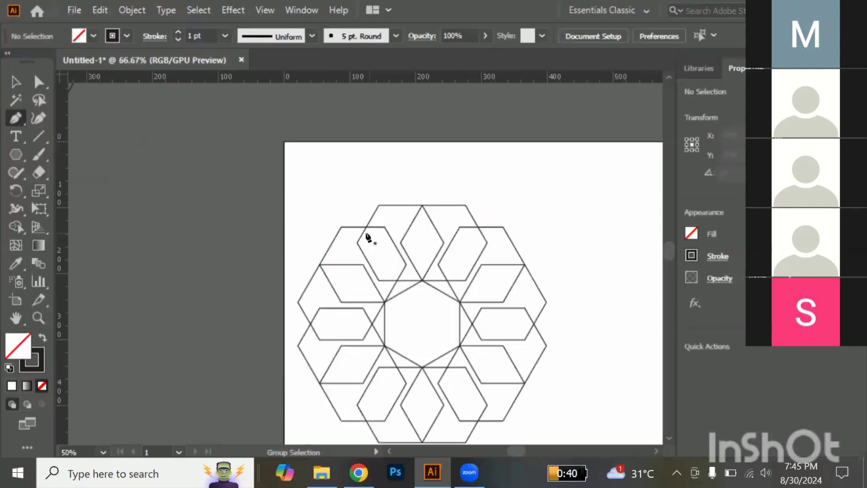
{"action": "left_click", "coordinate": [341, 228]}
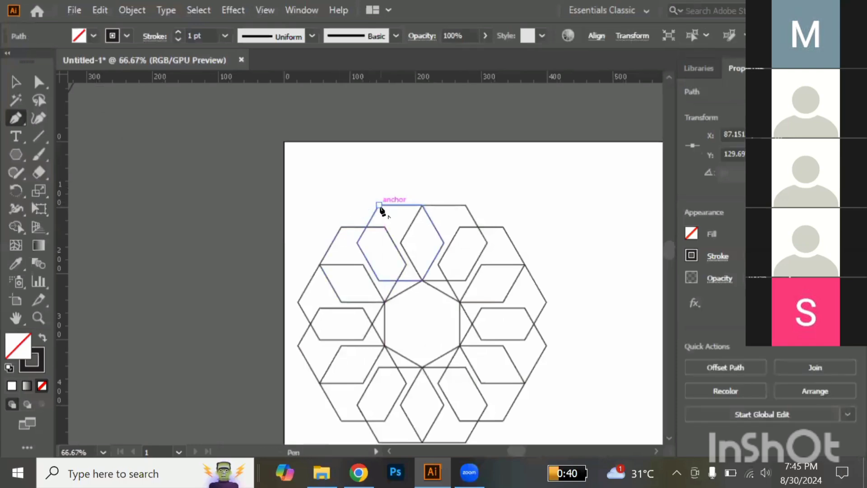
{"action": "left_click", "coordinate": [379, 205]}
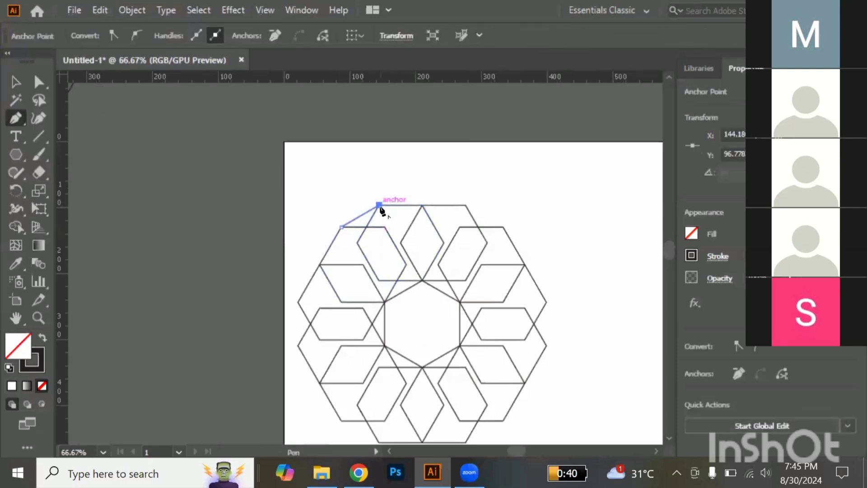
{"action": "left_click", "coordinate": [465, 205]}
{"action": "left_click", "coordinate": [504, 227]}
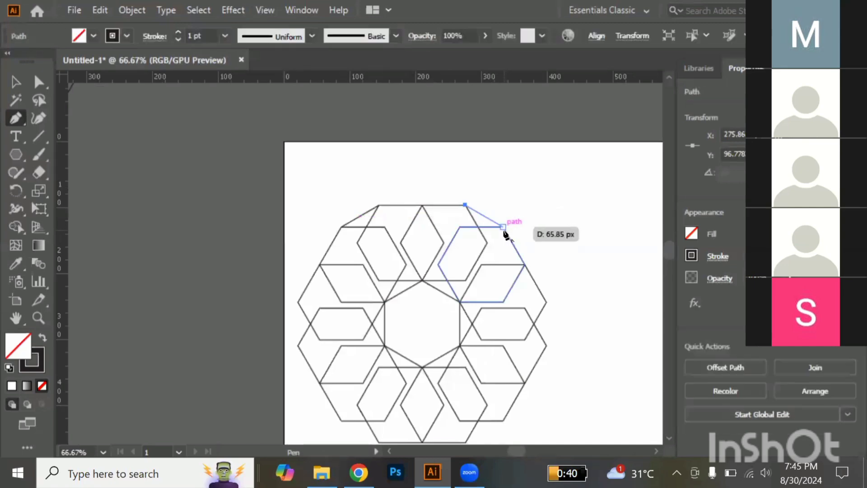
{"action": "left_click", "coordinate": [546, 302]}
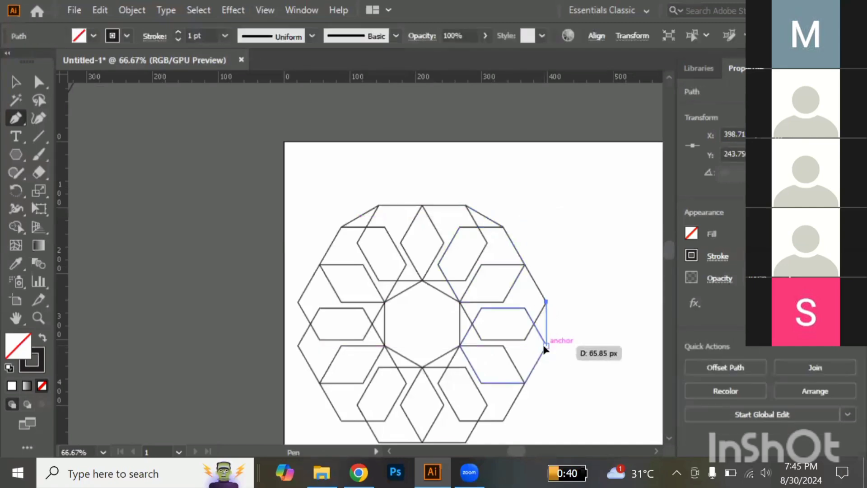
{"action": "left_click", "coordinate": [546, 346]}
Close the remaining outer gaps at the ring's lower right, lower left and left side with straight Pen lines between neighbouring hexagon corners.
{"action": "scroll", "coordinate": [547, 350], "scroll_direction": "down", "scroll_amount": 5}
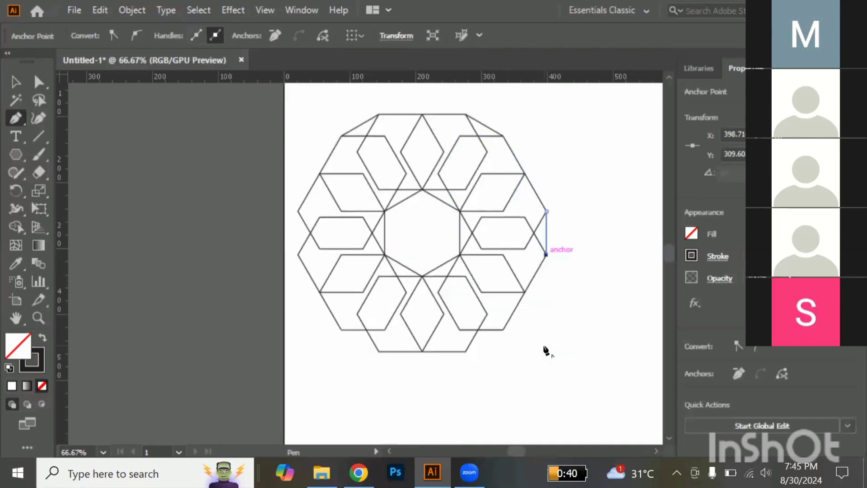
{"action": "left_click", "coordinate": [503, 275]}
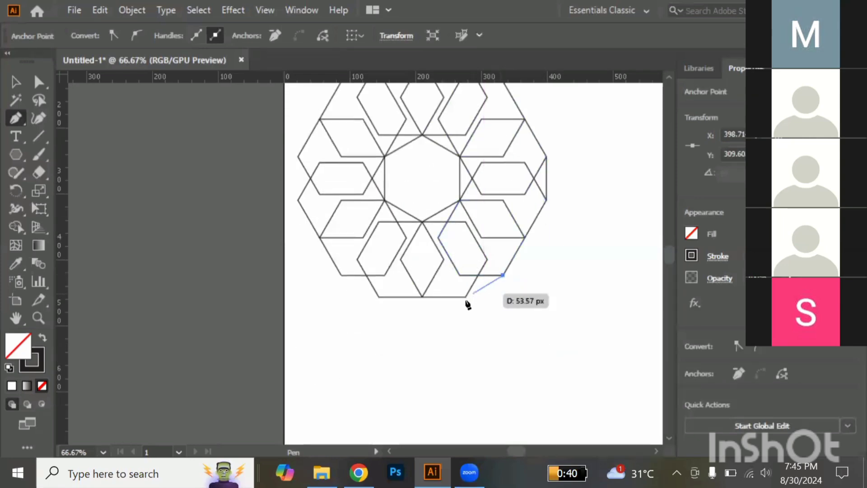
{"action": "left_click", "coordinate": [465, 297]}
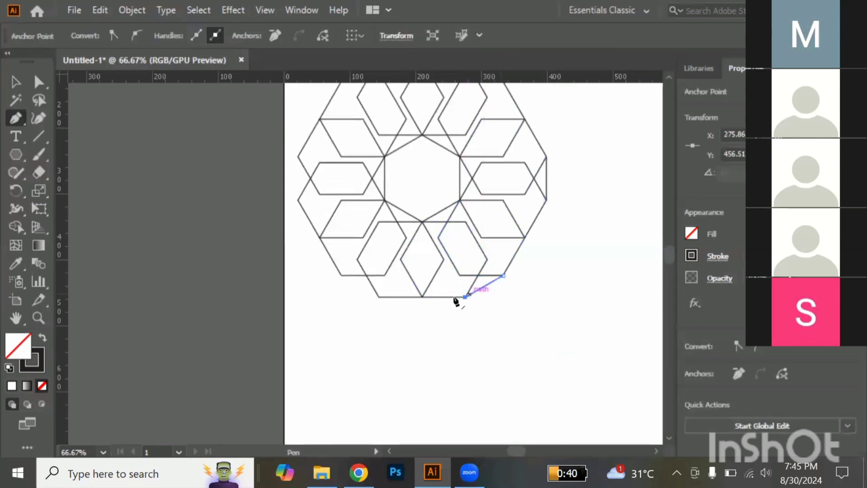
{"action": "left_click", "coordinate": [379, 297]}
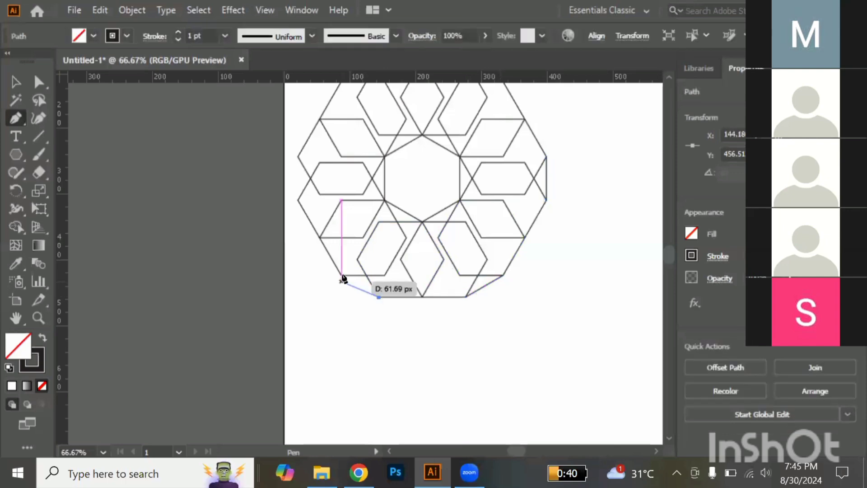
{"action": "left_click", "coordinate": [340, 275]}
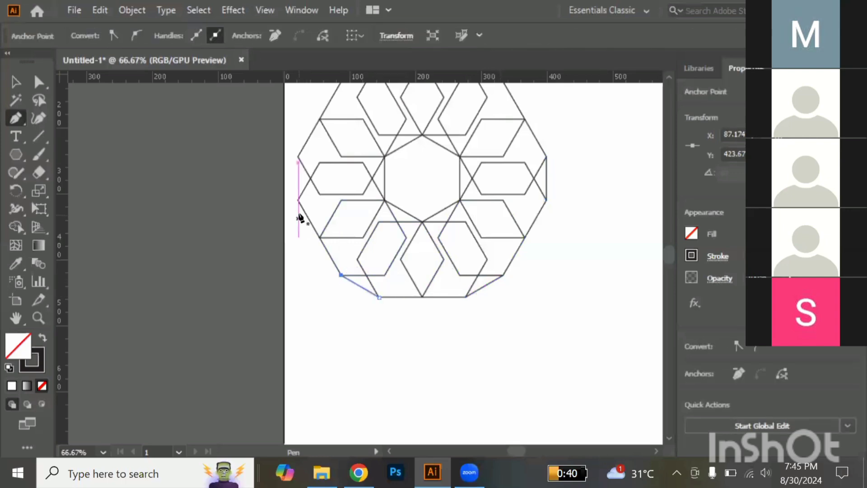
{"action": "left_click", "coordinate": [299, 200]}
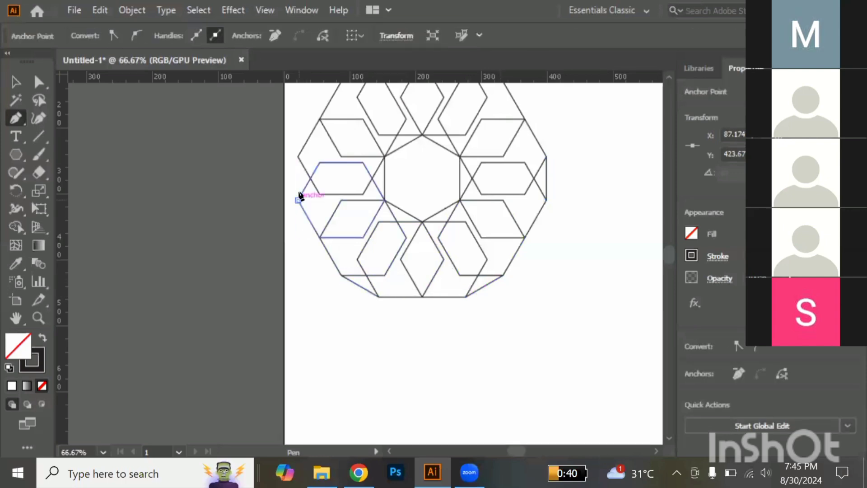
{"action": "left_click", "coordinate": [298, 157]}
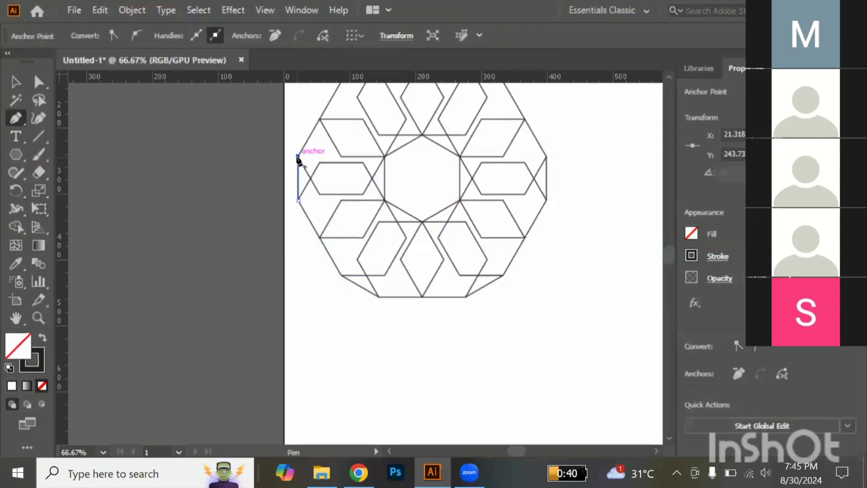
{"action": "scroll", "coordinate": [297, 158], "scroll_direction": "up", "scroll_amount": 5}
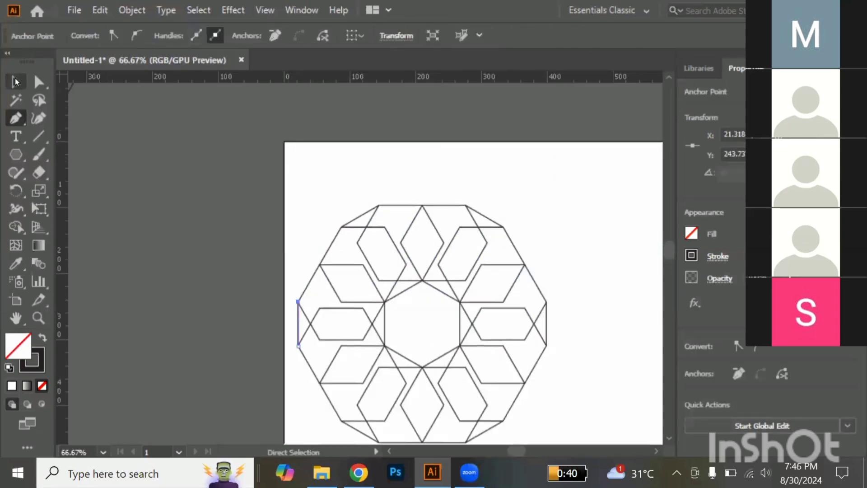
{"action": "left_click", "coordinate": [15, 82]}
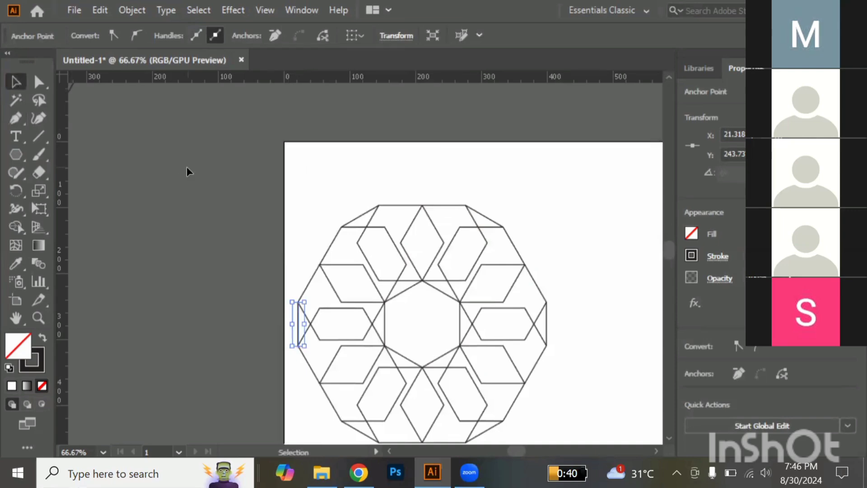
{"action": "left_click", "coordinate": [446, 271]}
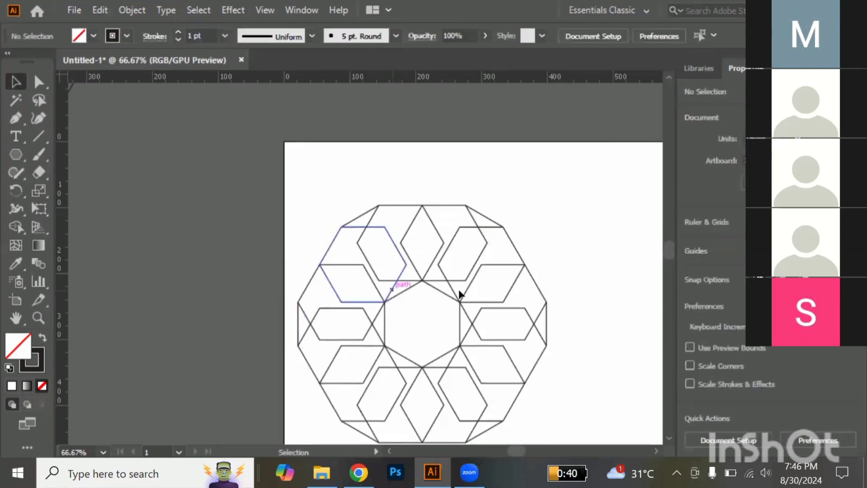
{"action": "scroll", "coordinate": [459, 292], "scroll_direction": "down", "scroll_amount": 3}
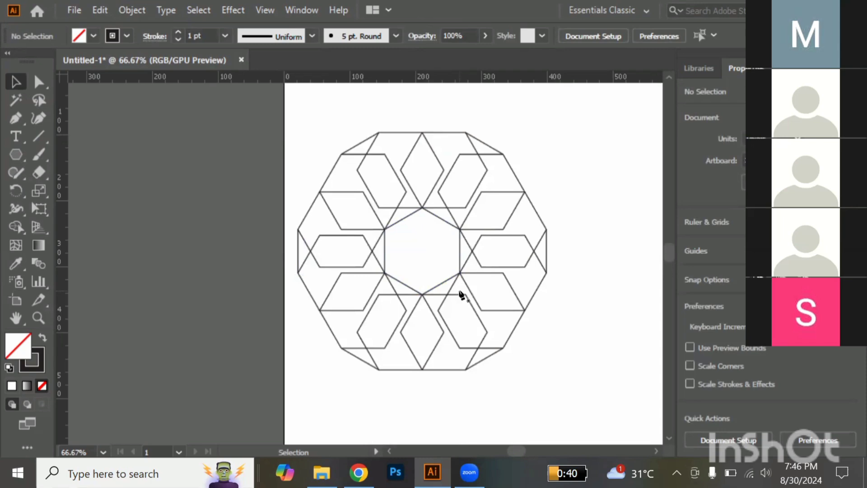
Draw a three-segment Pen path along hexagon corners from above the central hexagon's upper-left side to the ring's upper-right outer corner, segments about 66 px.
{"action": "key", "text": "p"}
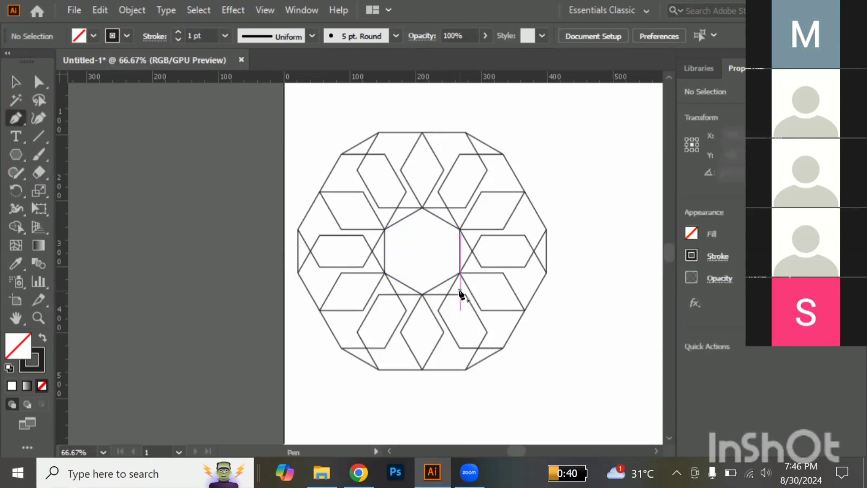
{"action": "left_click", "coordinate": [406, 192]}
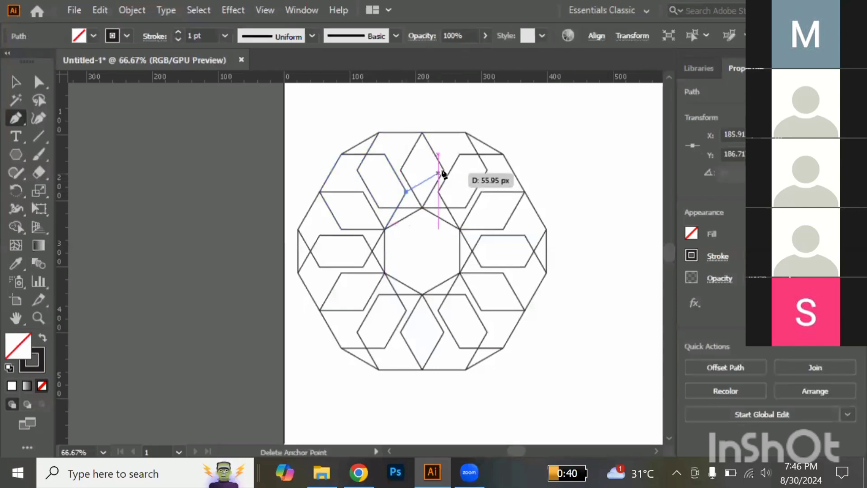
{"action": "left_click", "coordinate": [444, 170]}
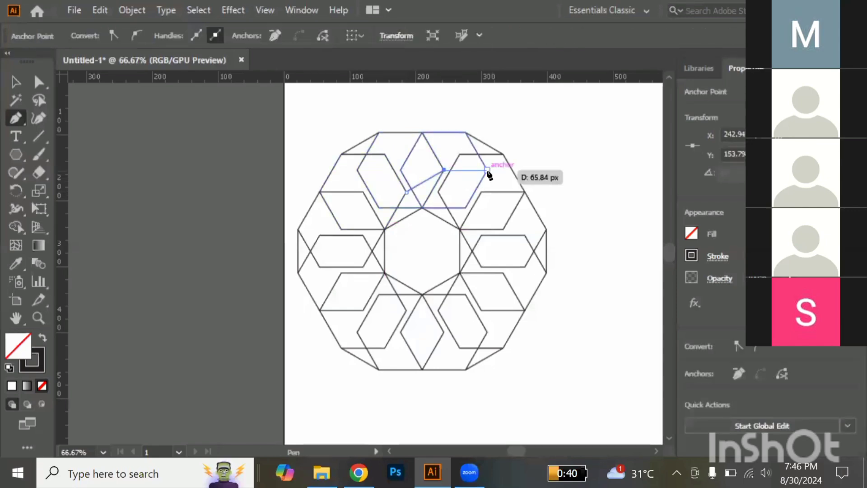
{"action": "left_click", "coordinate": [488, 169]}
{"action": "left_click", "coordinate": [525, 192]}
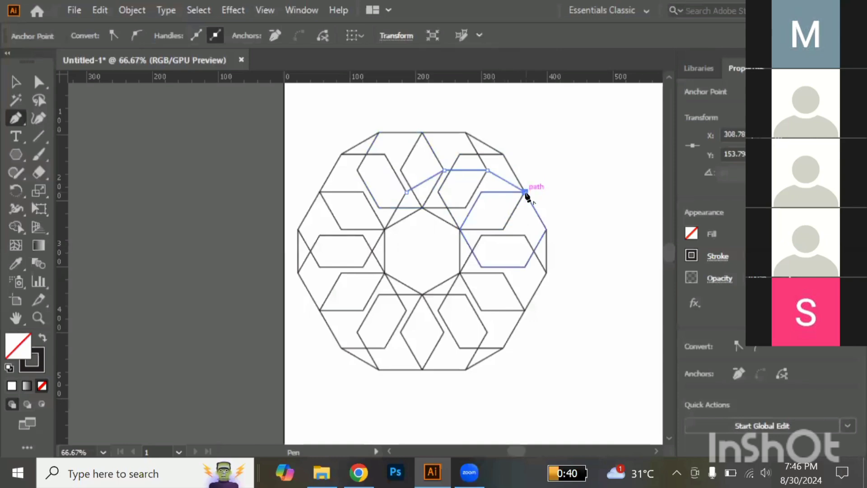
Draw a three-segment Pen path from the inner corner above the central hexagon's upper-right side to the ring's lower-right outer corner.
{"action": "left_click", "coordinate": [464, 208]}
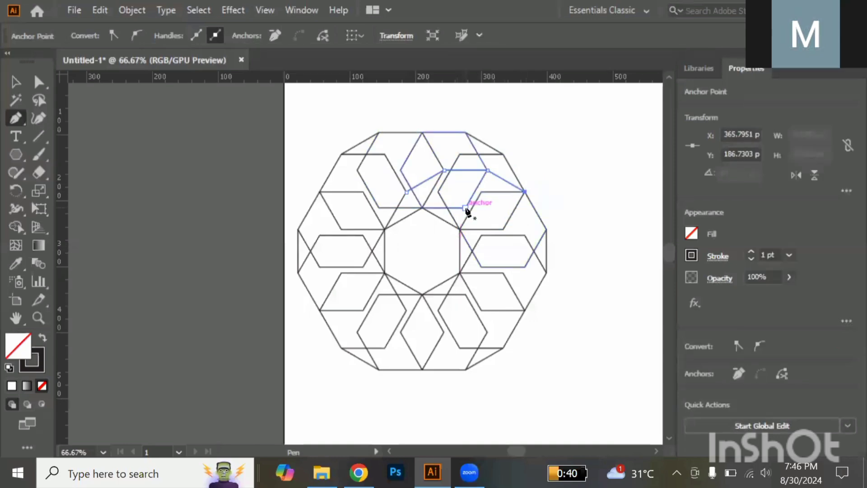
{"action": "left_click", "coordinate": [504, 229]}
{"action": "left_click", "coordinate": [525, 266]}
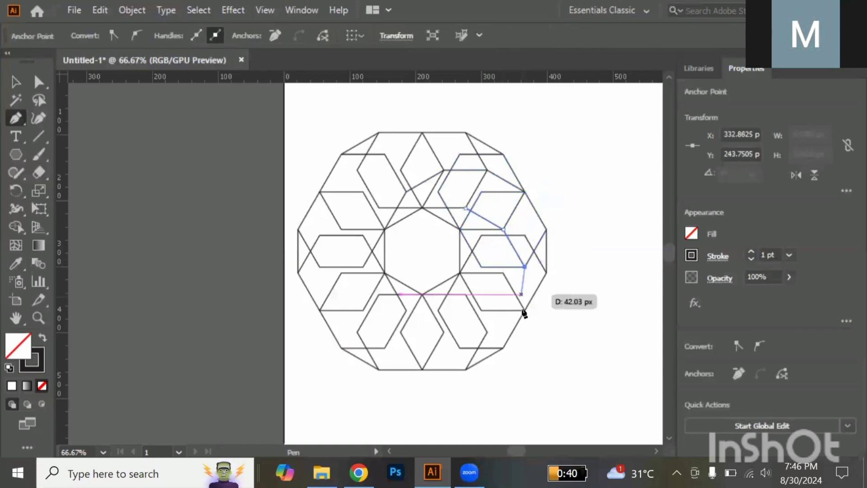
{"action": "left_click", "coordinate": [526, 310]}
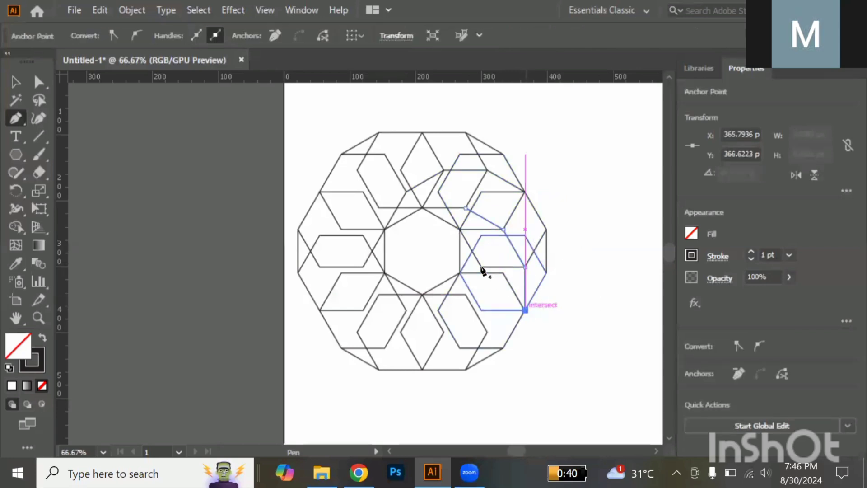
{"action": "key", "text": "Escape"}
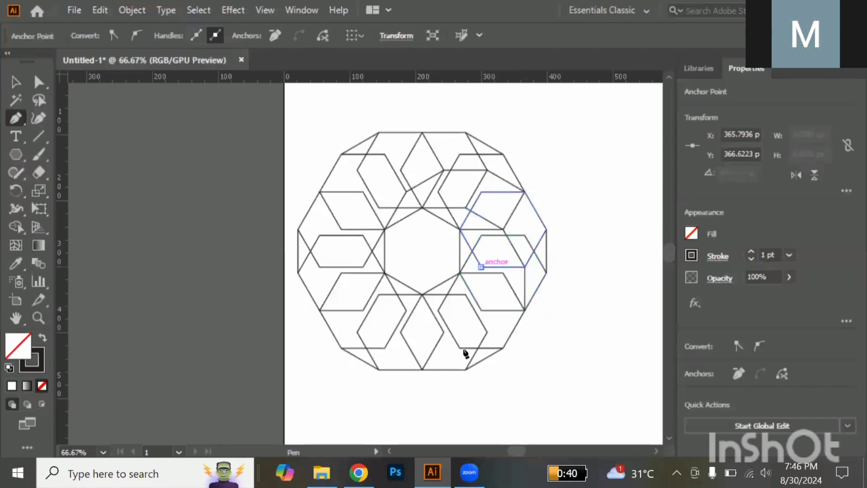
Draw a three-segment Pen path through hexagon corners from the inner right side of the ring down to its bottom-centre corner, segments about 66 px.
{"action": "left_click", "coordinate": [481, 267]}
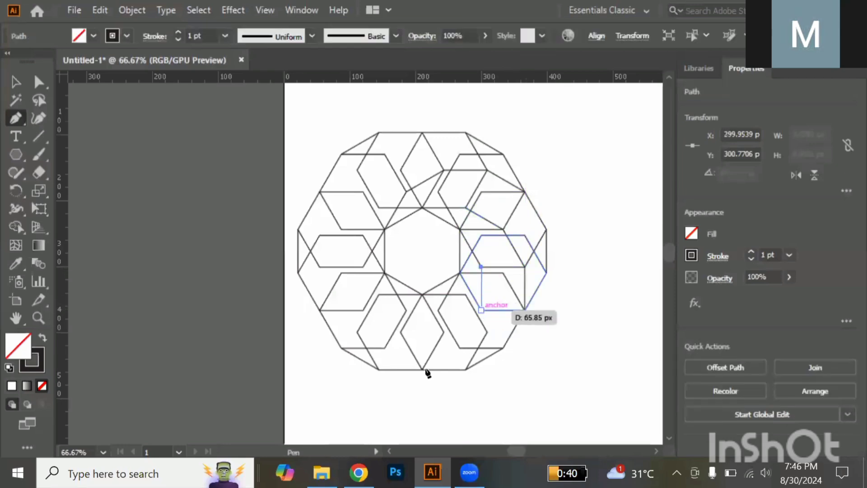
{"action": "left_click", "coordinate": [482, 310]}
{"action": "left_click", "coordinate": [460, 348]}
{"action": "left_click", "coordinate": [423, 370]}
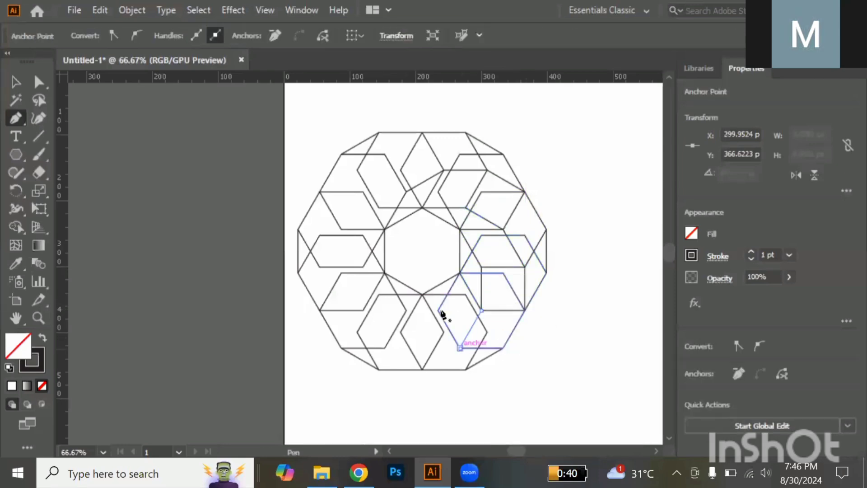
{"action": "key", "text": "Escape"}
Draw a three-segment Pen path from below the central hexagon's lower-right side across to the ring's lower-left outer corner, segments about 66 px.
{"action": "left_click", "coordinate": [439, 310]}
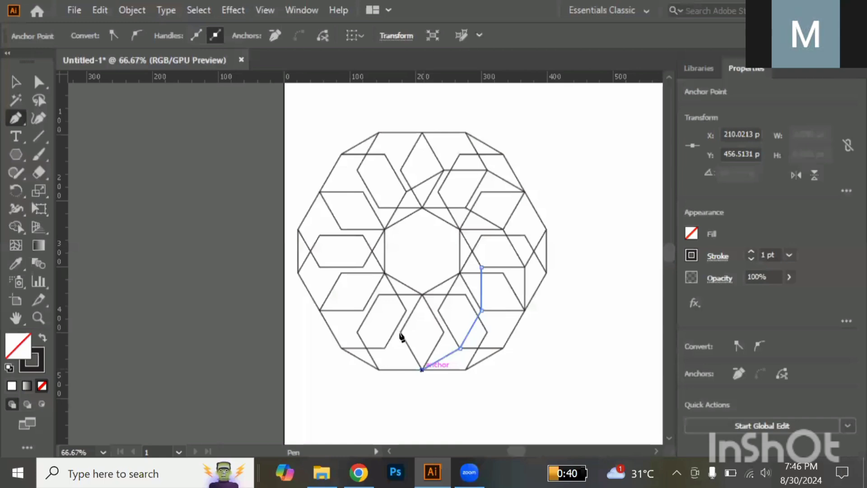
{"action": "left_click", "coordinate": [401, 335]}
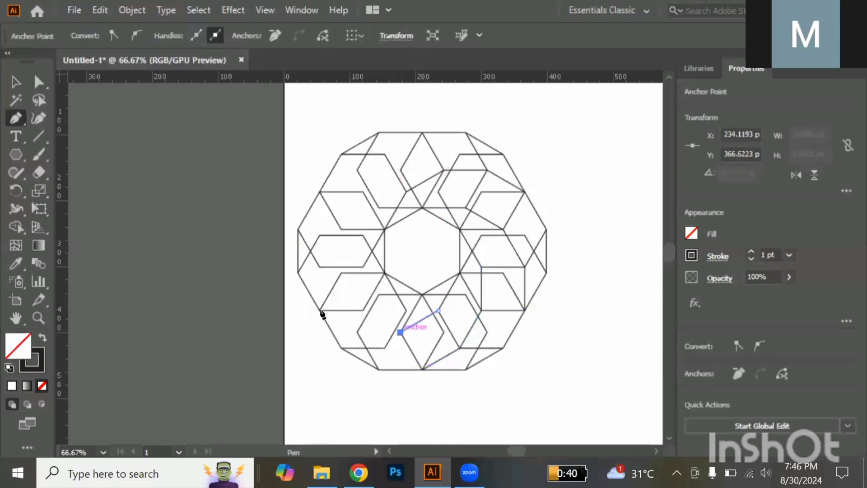
{"action": "left_click", "coordinate": [357, 333]}
{"action": "left_click", "coordinate": [320, 311]}
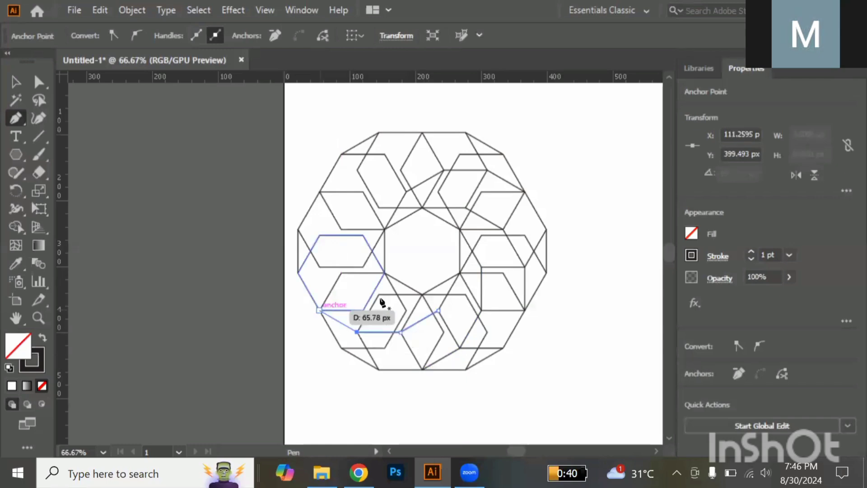
Connect the hexagon corners from below the central hexagon's lower-left side up to the ring's upper-left outer corner with a Pen path.
{"action": "left_click", "coordinate": [342, 273]}
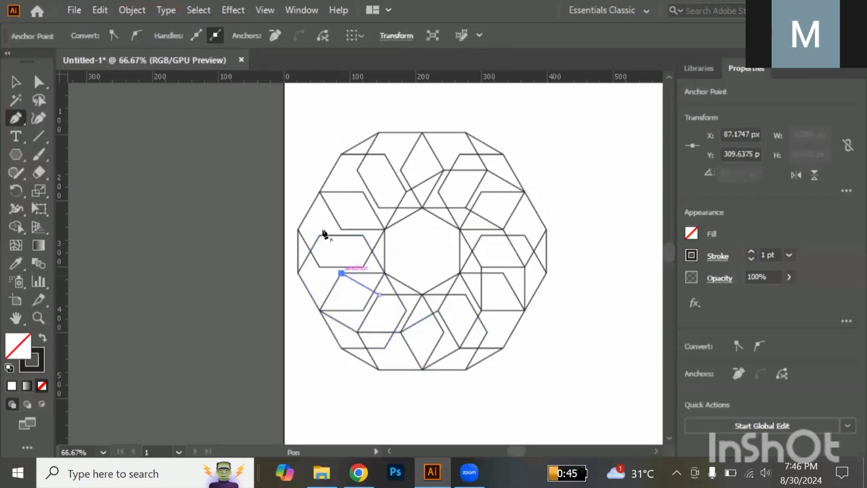
{"action": "left_click", "coordinate": [320, 236]}
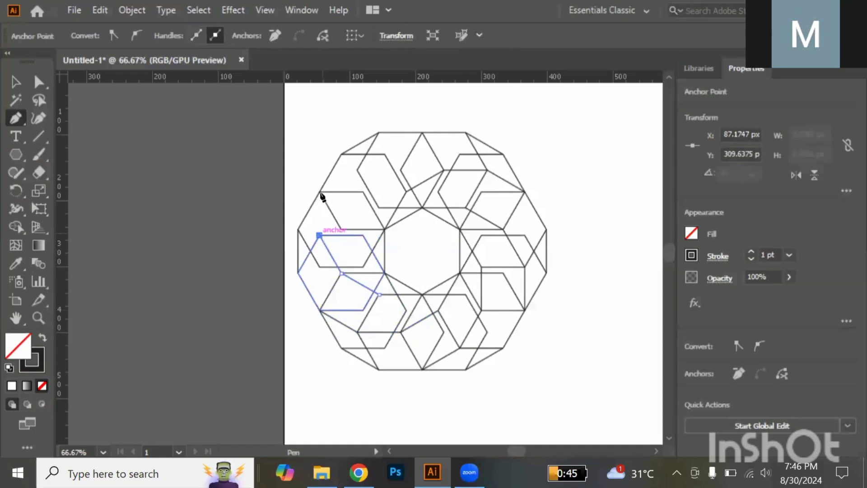
{"action": "left_click", "coordinate": [321, 193]}
{"action": "left_click_drag", "start_coordinate": [319, 192], "coordinate": [323, 196]}
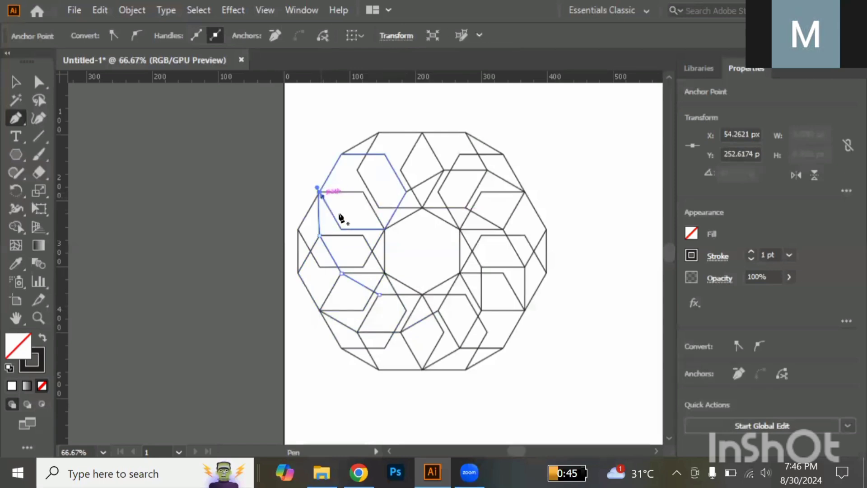
{"action": "key", "text": "Escape"}
Draw the last three-segment Pen path from the ring's inner left side up to its top-centre corner, and deselect it.
{"action": "left_click", "coordinate": [362, 234]}
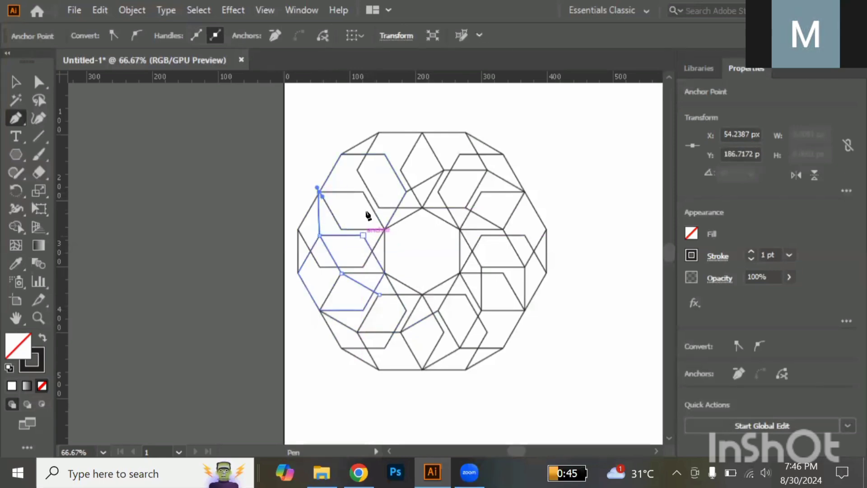
{"action": "left_click", "coordinate": [365, 191]}
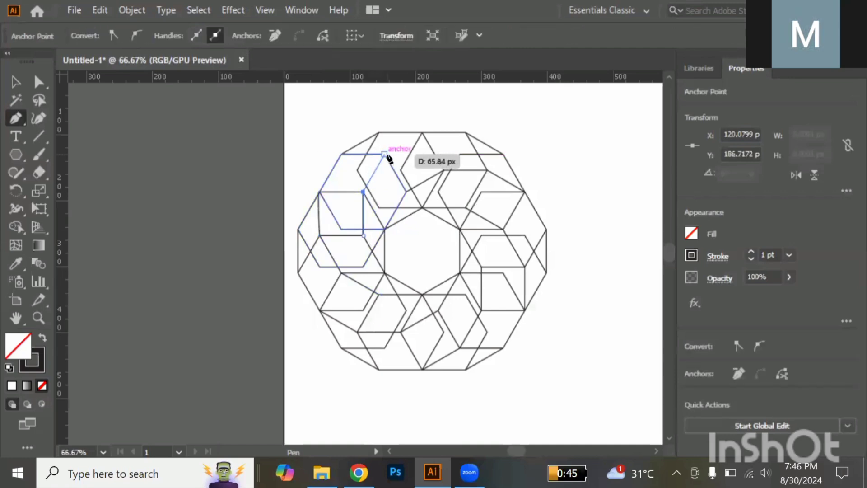
{"action": "left_click", "coordinate": [385, 155]}
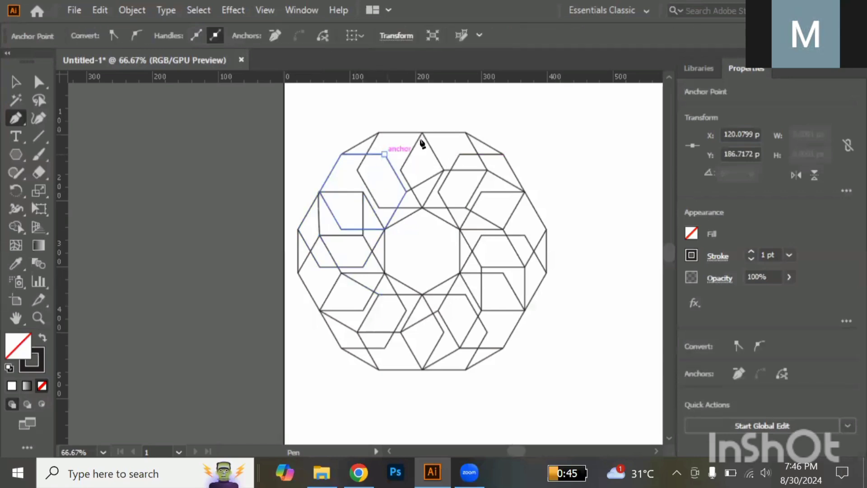
{"action": "left_click", "coordinate": [422, 134]}
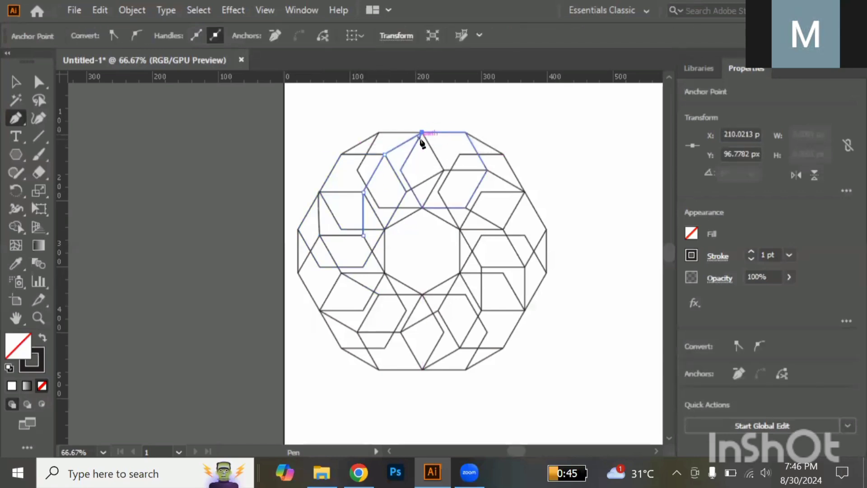
{"action": "left_click", "coordinate": [15, 83]}
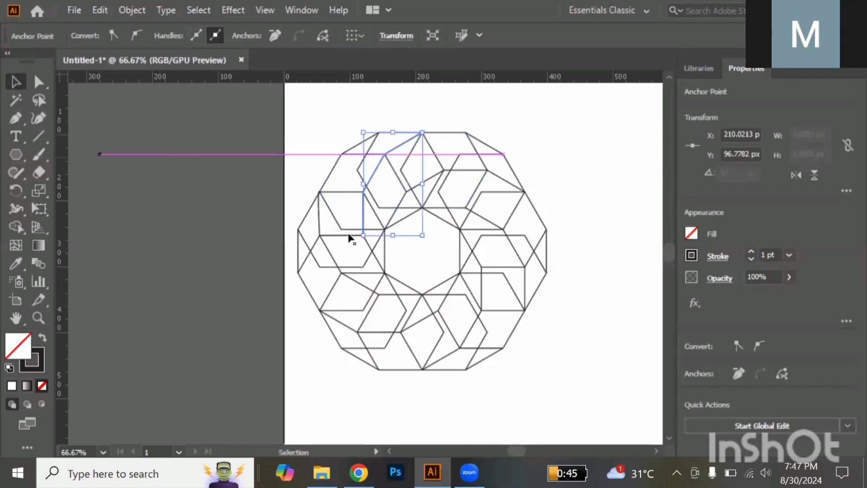
{"action": "left_click", "coordinate": [389, 255]}
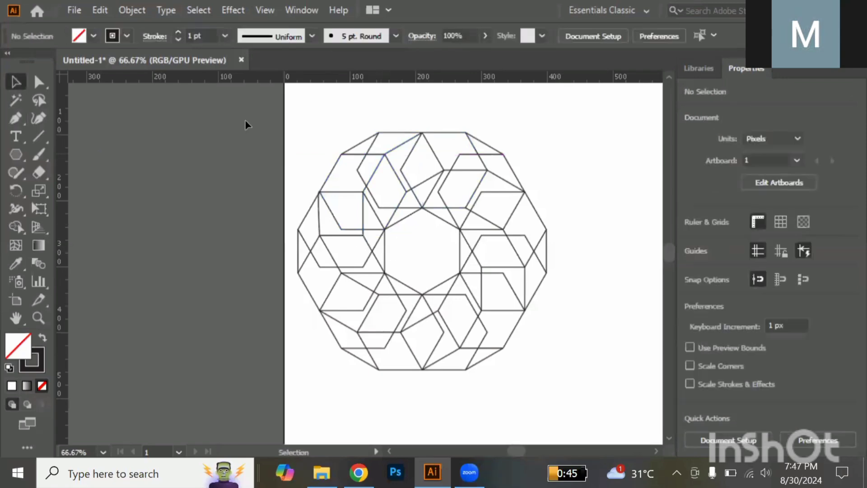
Select the entire line artwork and merge the fragments directly above the central hexagon into clean parallelograms with Shape Builder.
{"action": "left_click_drag", "start_coordinate": [245, 121], "coordinate": [559, 398]}
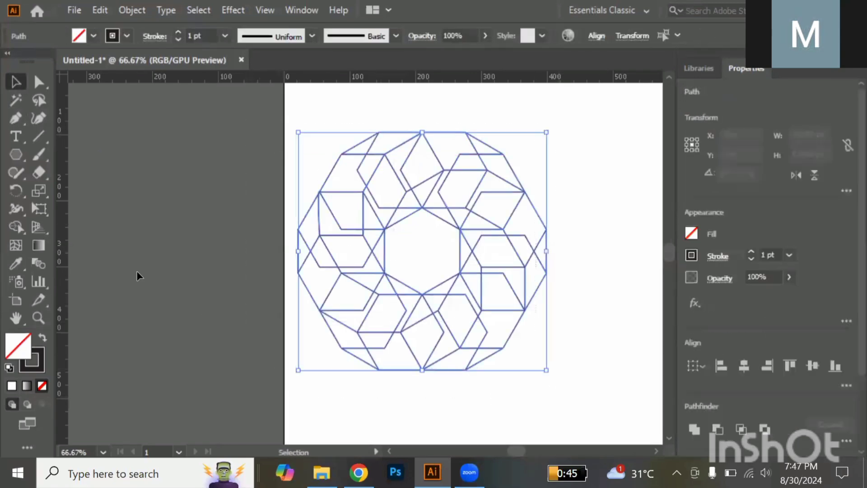
{"action": "left_click", "coordinate": [17, 228]}
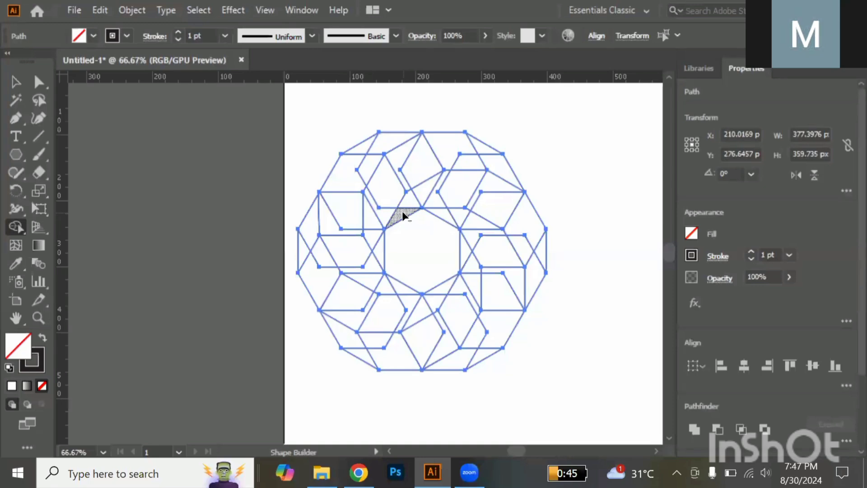
{"action": "scroll", "coordinate": [404, 216], "scroll_direction": "up", "scroll_amount": 2}
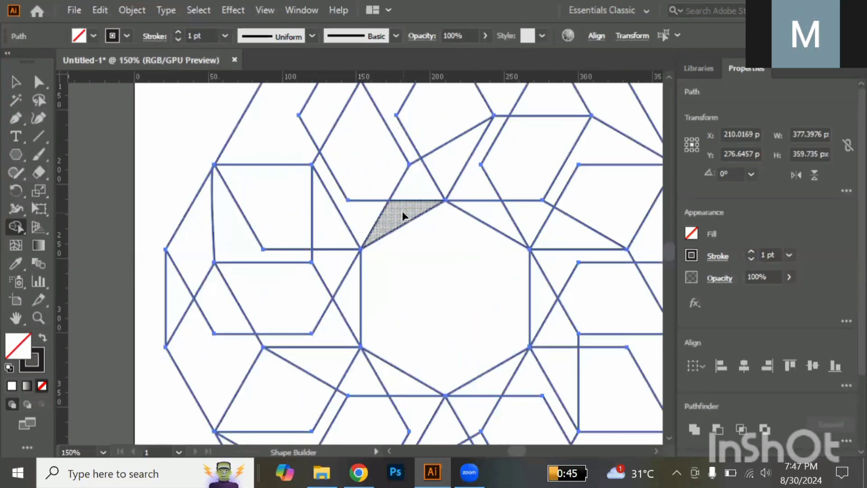
{"action": "scroll", "coordinate": [402, 211], "scroll_direction": "down", "scroll_amount": 1}
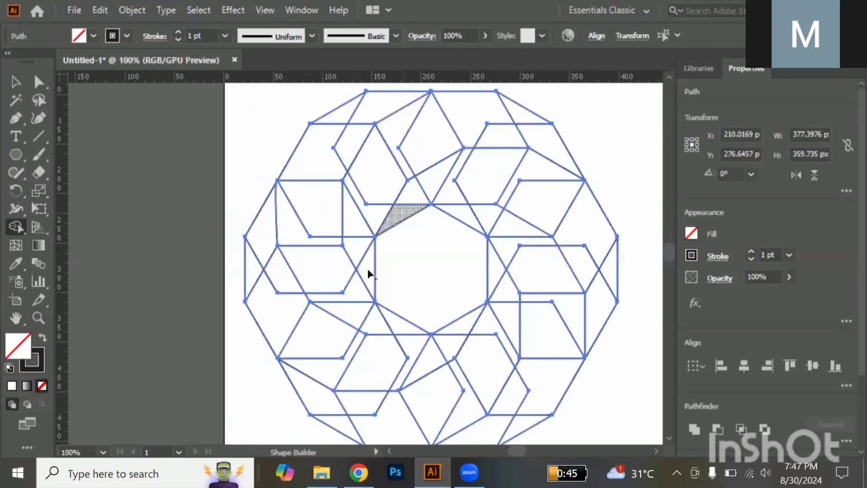
{"action": "scroll", "coordinate": [368, 272], "scroll_direction": "right", "scroll_amount": 3}
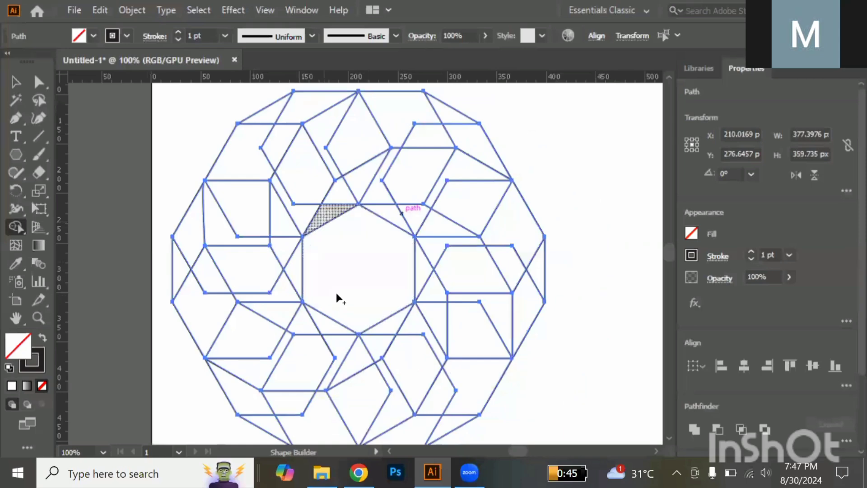
{"action": "mouse_move", "coordinate": [326, 218]}
{"action": "left_mouse_down"}
{"action": "mouse_move", "coordinate": [358, 191]}
{"action": "mouse_move", "coordinate": [405, 189]}
{"action": "left_mouse_up"}
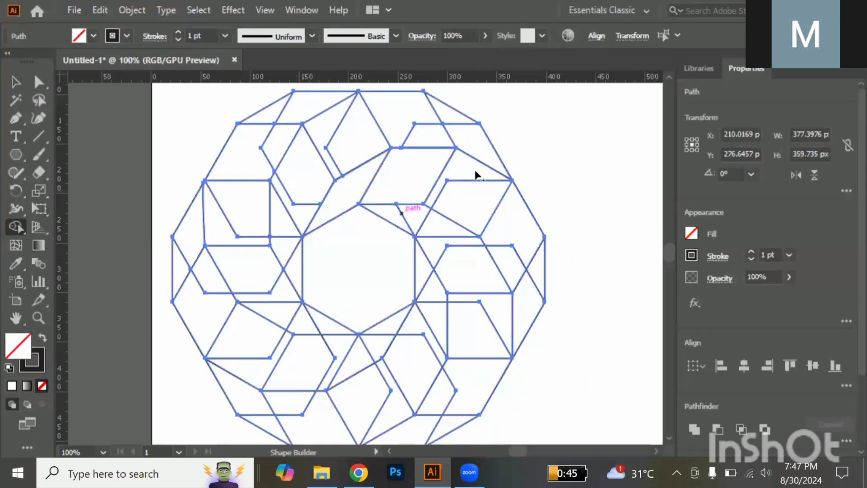
Merge the fragments along the ring's upper-right and right side into whole squares and parallelograms with Shape Builder.
{"action": "left_click_drag", "start_coordinate": [476, 170], "coordinate": [497, 214]}
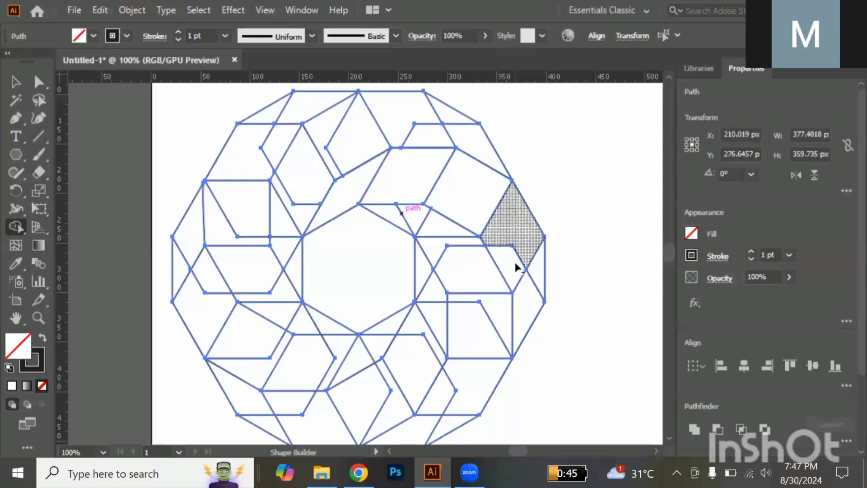
{"action": "left_click_drag", "start_coordinate": [537, 302], "coordinate": [536, 301]}
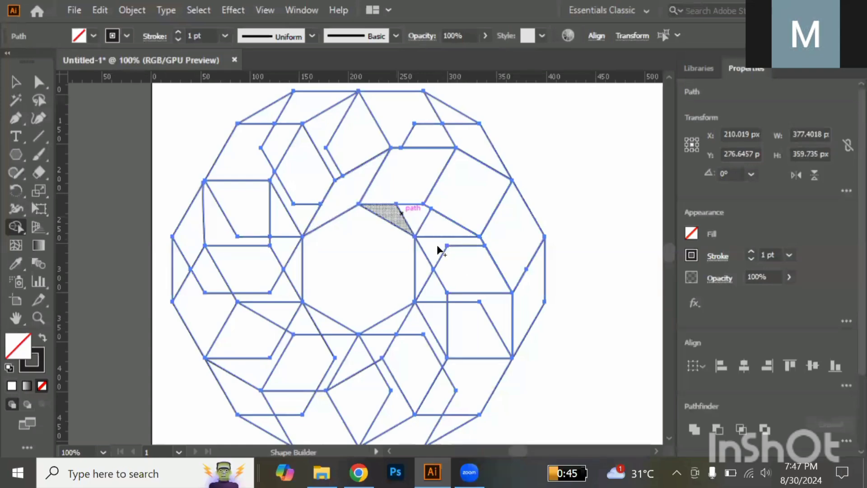
{"action": "left_click_drag", "start_coordinate": [398, 215], "coordinate": [435, 230]}
{"action": "left_click", "coordinate": [485, 322]}
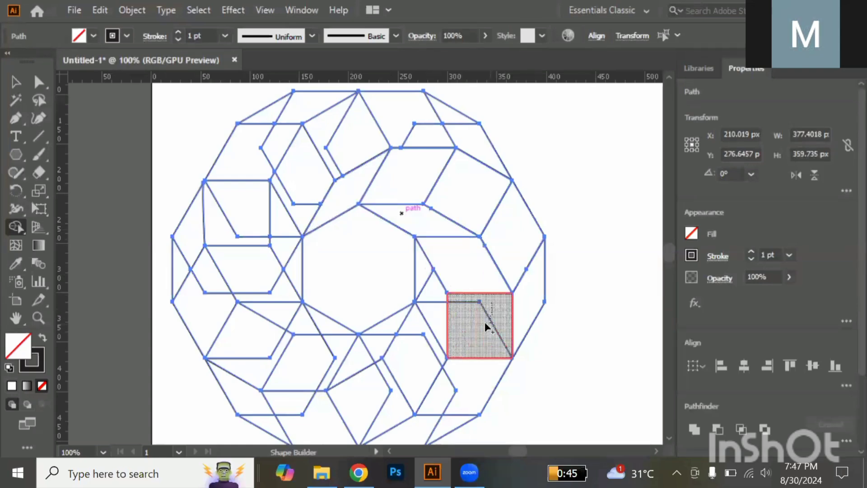
Merge the fragments along the ring's lower right, bottom and lower left into whole squares and parallelograms with Shape Builder.
{"action": "scroll", "coordinate": [474, 296], "scroll_direction": "down", "scroll_amount": 3}
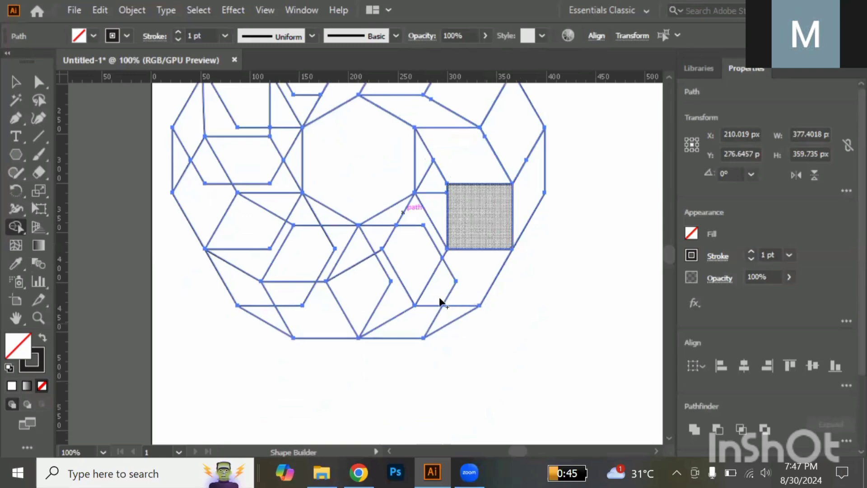
{"action": "mouse_move", "coordinate": [444, 324]}
{"action": "left_mouse_down"}
{"action": "mouse_move", "coordinate": [423, 319]}
{"action": "mouse_move", "coordinate": [384, 332]}
{"action": "left_mouse_up"}
{"action": "mouse_move", "coordinate": [432, 202]}
{"action": "left_mouse_down"}
{"action": "mouse_move", "coordinate": [419, 201]}
{"action": "mouse_move", "coordinate": [401, 267]}
{"action": "mouse_move", "coordinate": [360, 286]}
{"action": "left_mouse_up"}
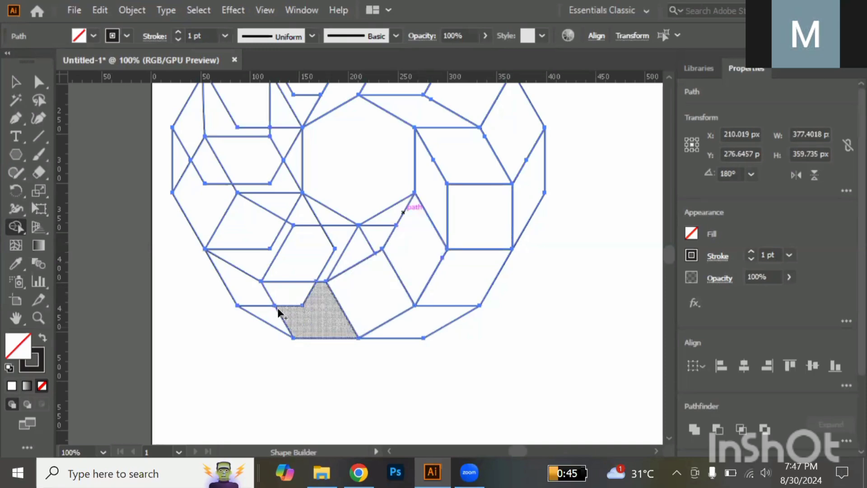
{"action": "left_click_drag", "start_coordinate": [277, 308], "coordinate": [292, 293]}
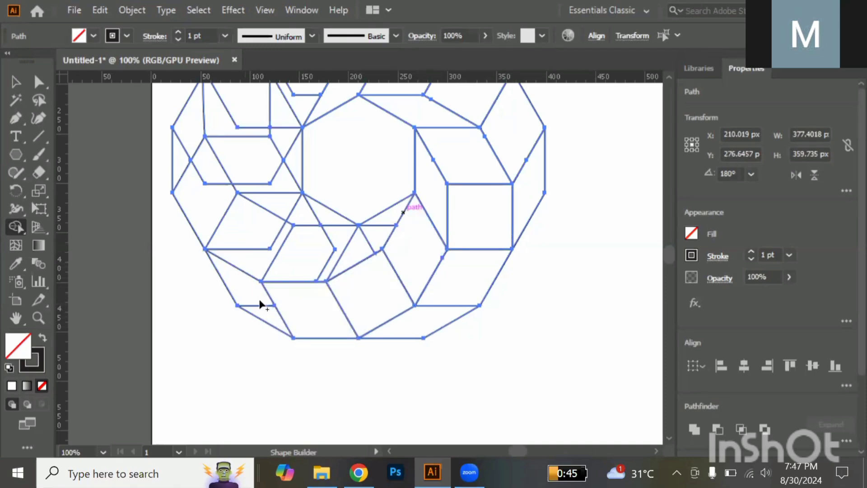
{"action": "left_click_drag", "start_coordinate": [263, 308], "coordinate": [269, 291]}
{"action": "mouse_move", "coordinate": [384, 229]}
{"action": "left_mouse_down"}
{"action": "mouse_move", "coordinate": [369, 248]}
{"action": "mouse_move", "coordinate": [318, 265]}
{"action": "mouse_move", "coordinate": [308, 254]}
{"action": "mouse_move", "coordinate": [247, 254]}
{"action": "left_mouse_up"}
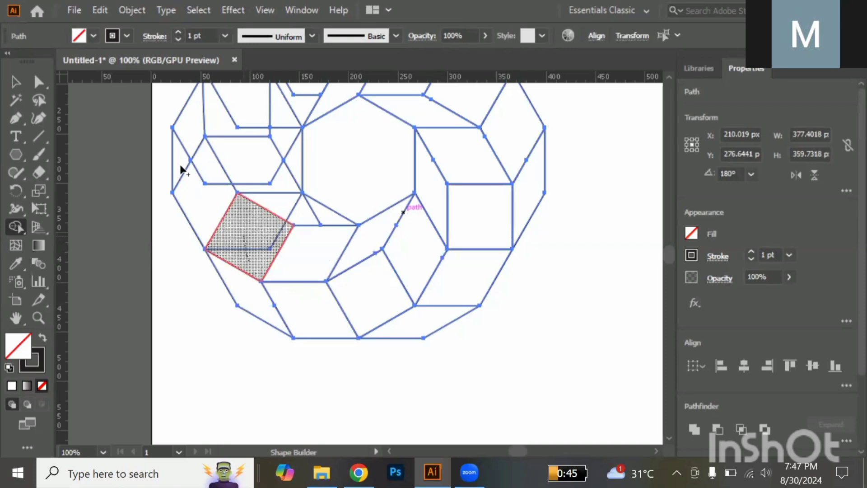
Merge the fragments along the ring's left and lower-left side into whole squares and parallelograms with Shape Builder.
{"action": "left_click_drag", "start_coordinate": [322, 214], "coordinate": [289, 215]}
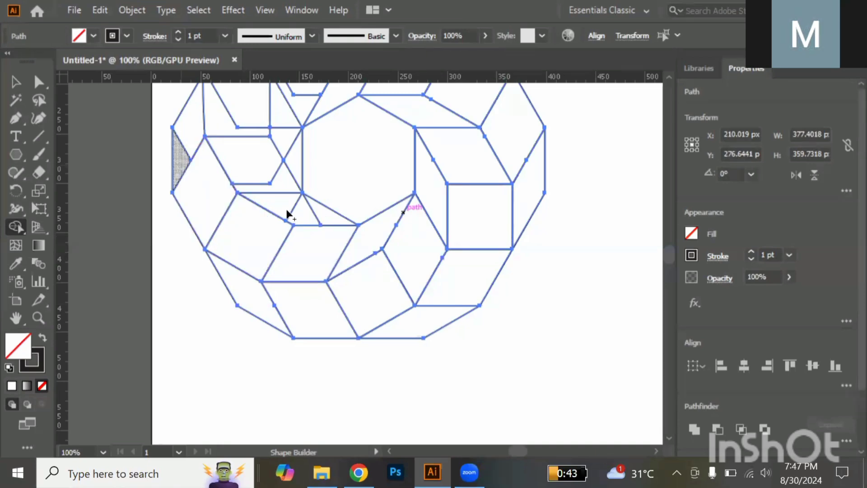
{"action": "left_click_drag", "start_coordinate": [275, 171], "coordinate": [250, 151]}
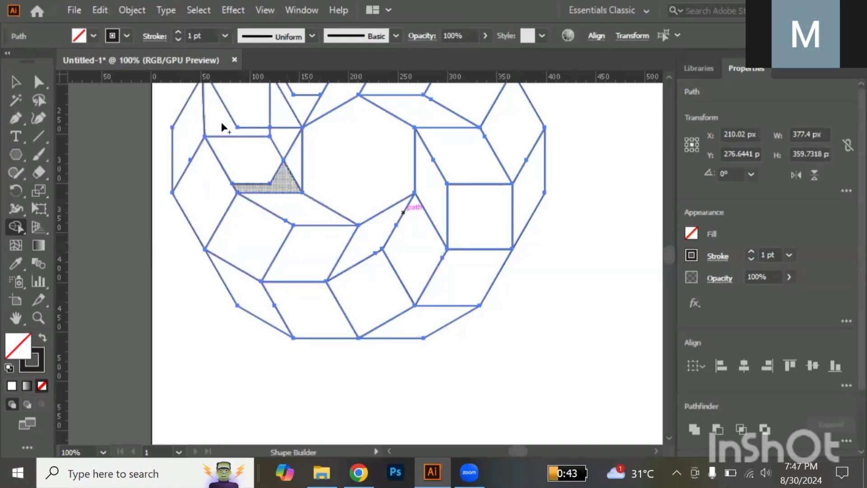
{"action": "left_click_drag", "start_coordinate": [228, 105], "coordinate": [233, 111]}
Merge the remaining fragments from the ring's upper left across the top to its upper-right edge with Shape Builder.
{"action": "scroll", "coordinate": [262, 171], "scroll_direction": "up", "scroll_amount": 5}
{"action": "scroll", "coordinate": [263, 169], "scroll_direction": "up", "scroll_amount": 2}
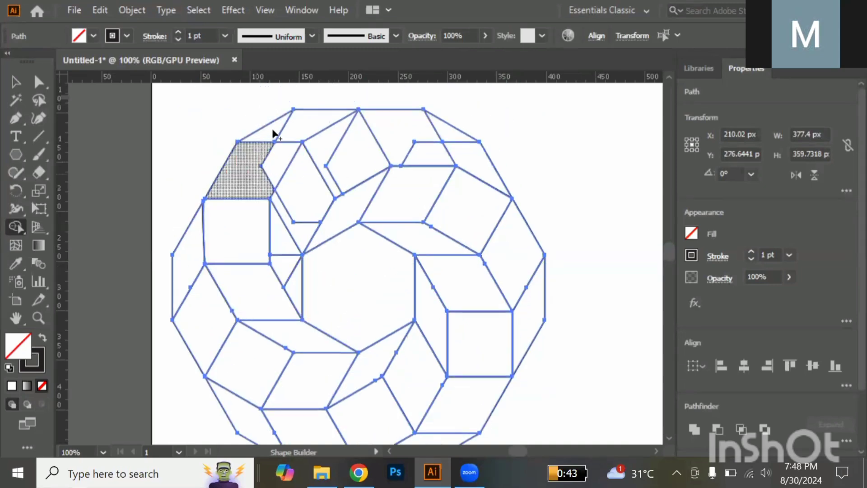
{"action": "left_click_drag", "start_coordinate": [248, 170], "coordinate": [282, 166]}
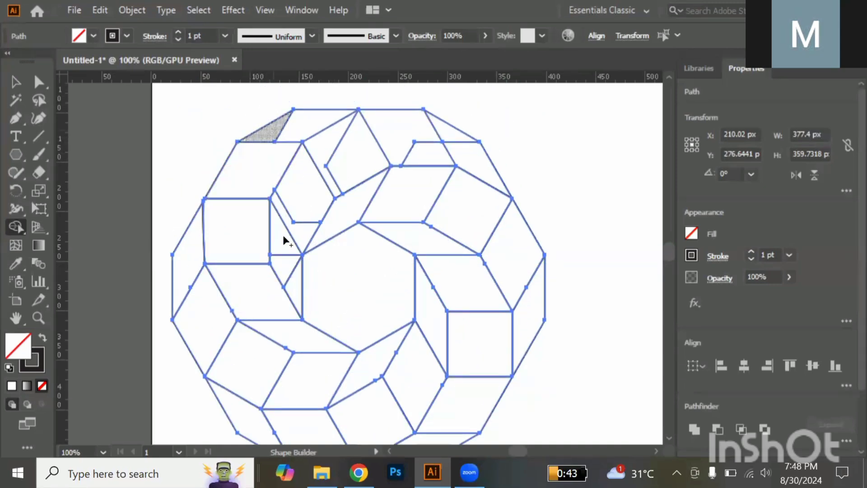
{"action": "left_click_drag", "start_coordinate": [275, 130], "coordinate": [292, 130]}
{"action": "mouse_move", "coordinate": [300, 325]}
{"action": "left_mouse_down"}
{"action": "mouse_move", "coordinate": [283, 236]}
{"action": "mouse_move", "coordinate": [317, 202]}
{"action": "left_mouse_up"}
{"action": "left_click_drag", "start_coordinate": [326, 152], "coordinate": [354, 152]}
{"action": "mouse_move", "coordinate": [406, 135]}
{"action": "left_mouse_down"}
{"action": "mouse_move", "coordinate": [452, 142]}
{"action": "mouse_move", "coordinate": [434, 152]}
{"action": "left_mouse_up"}
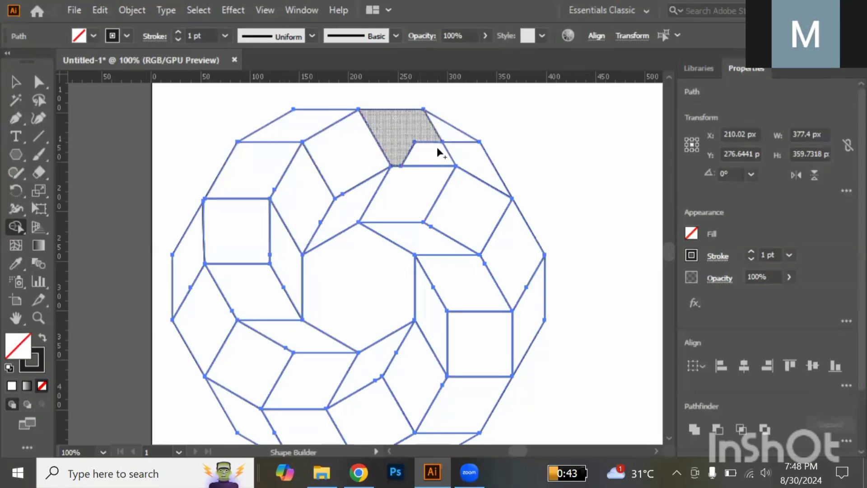
{"action": "left_click", "coordinate": [457, 151]}
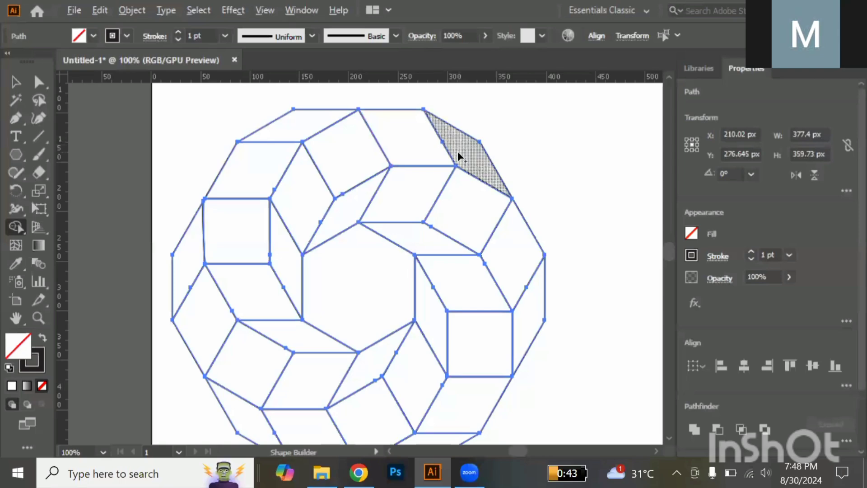
Place a duplicate of the finished line artwork on the empty canvas beside the artboard's left edge.
{"action": "key", "text": "ctrl+minus"}
{"action": "scroll", "coordinate": [457, 152], "scroll_direction": "down", "scroll_amount": 2}
{"action": "key", "text": "v"}
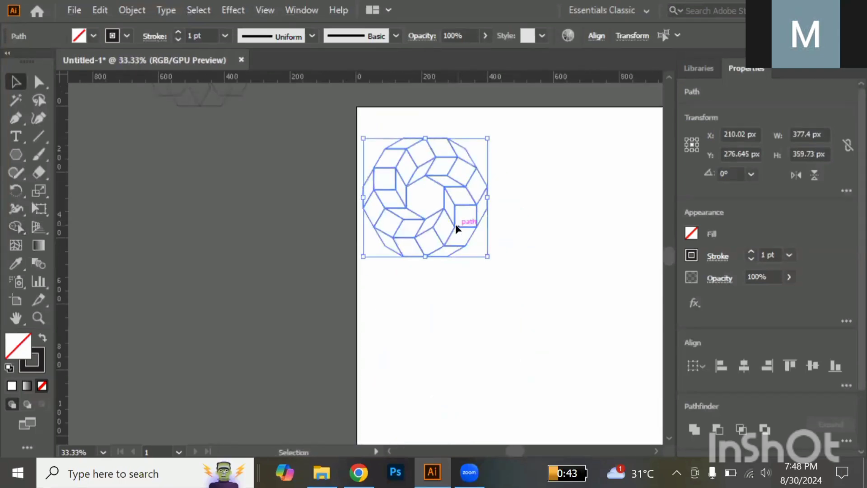
{"action": "left_click_drag", "start_coordinate": [455, 226], "coordinate": [189, 237]}
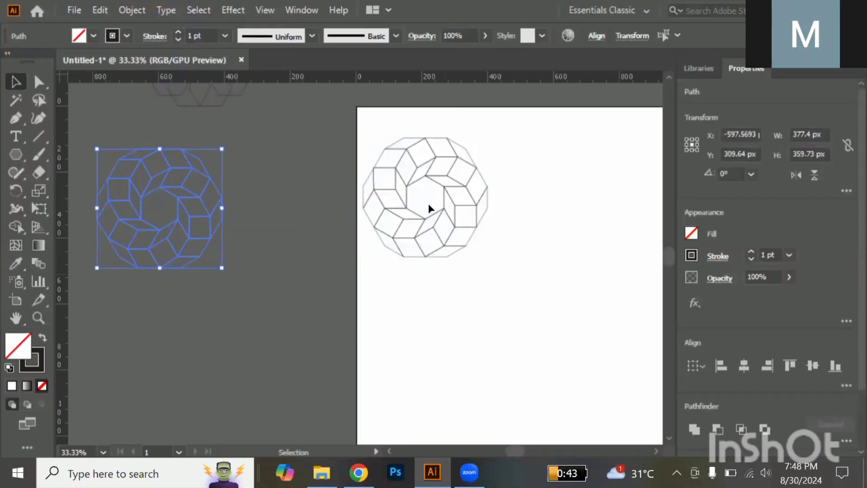
Fill the ring's leftmost outer piece with a linear gradient and set its end stop to dark blue 06578E.
{"action": "scroll", "coordinate": [429, 206], "scroll_direction": "up", "scroll_amount": 1}
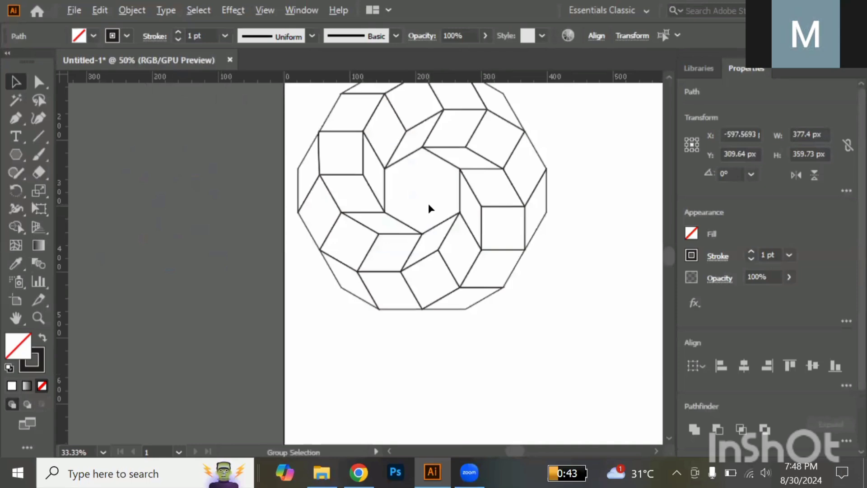
{"action": "scroll", "coordinate": [428, 208], "scroll_direction": "up", "scroll_amount": 3}
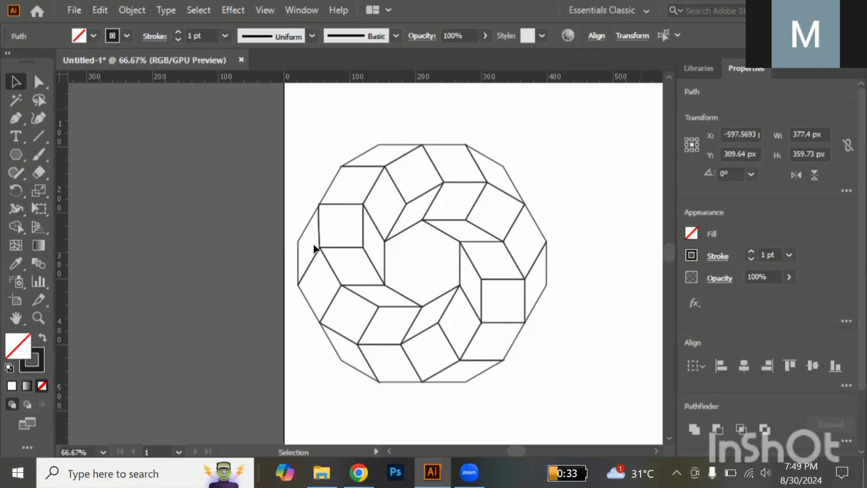
{"action": "left_click", "coordinate": [299, 263]}
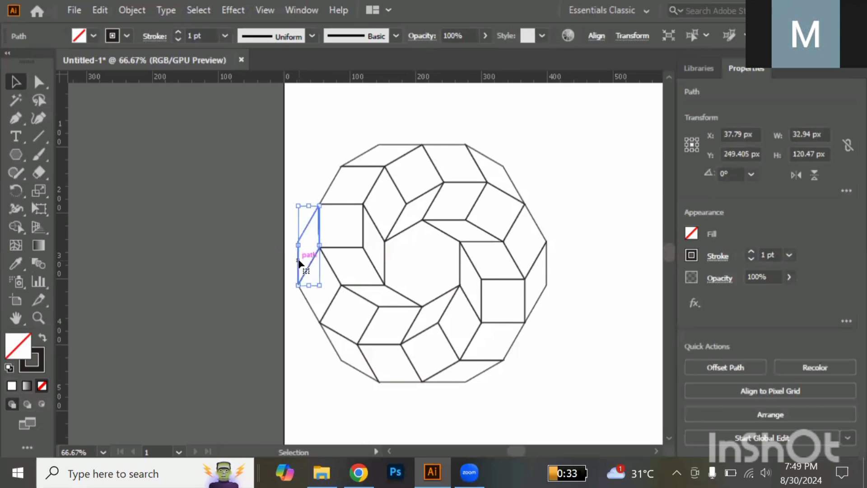
{"action": "key", "text": "period"}
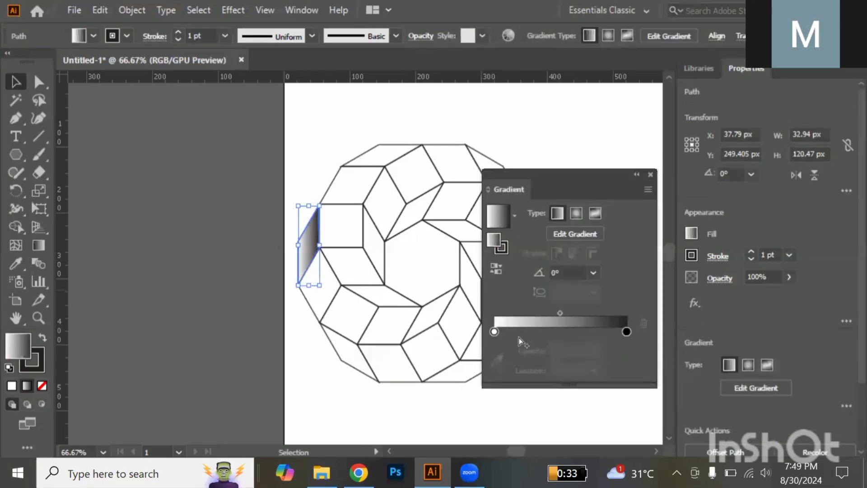
{"action": "left_click", "coordinate": [626, 332]}
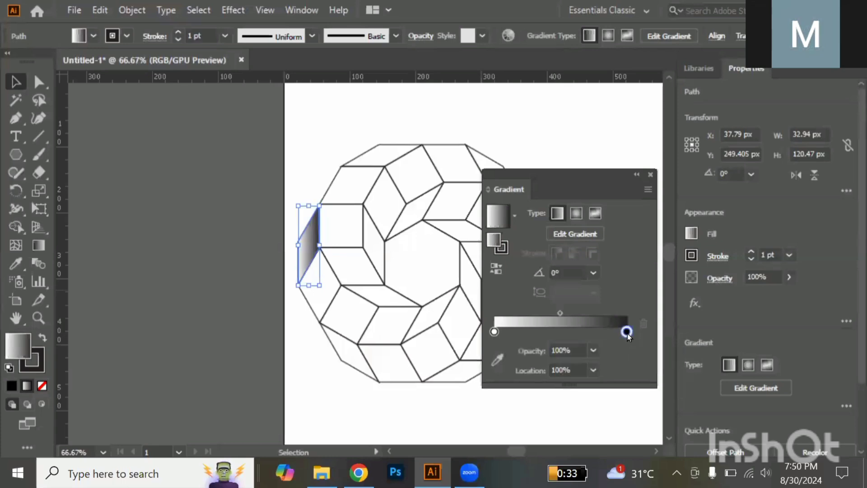
{"action": "double_click", "coordinate": [18, 345]}
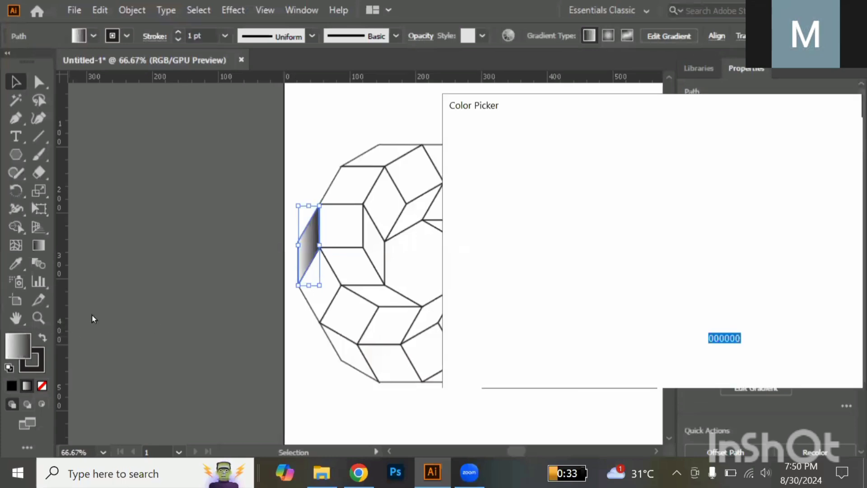
{"action": "left_click_drag", "start_coordinate": [668, 193], "coordinate": [675, 168]}
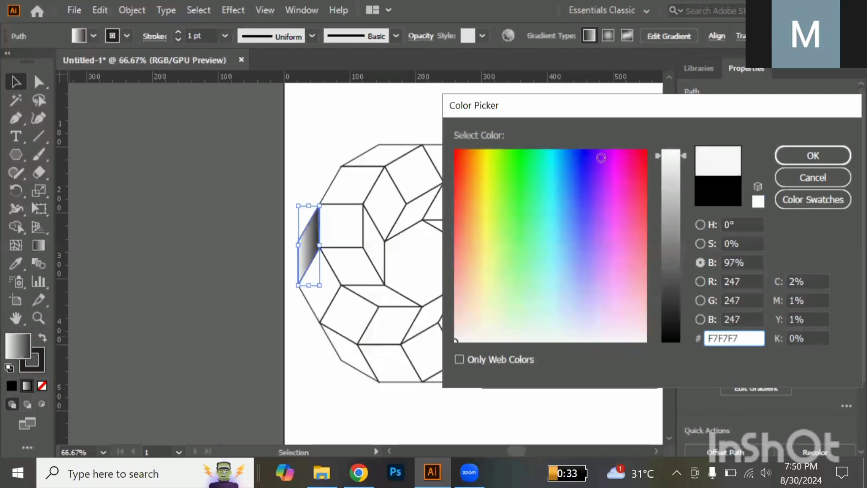
{"action": "left_click", "coordinate": [564, 158]}
{"action": "left_click_drag", "start_coordinate": [662, 156], "coordinate": [675, 235]}
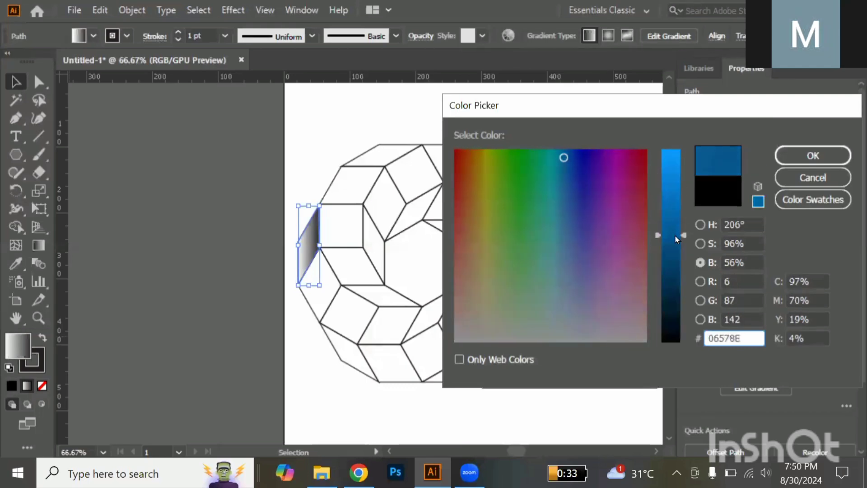
{"action": "key", "text": "Return"}
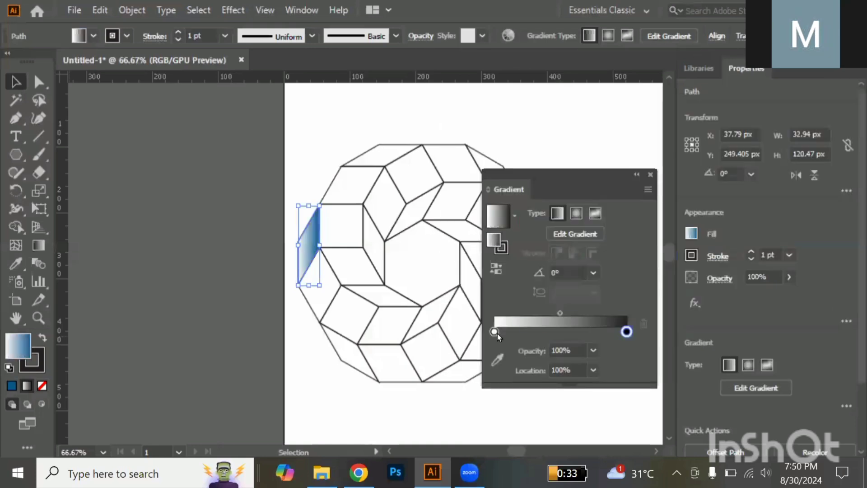
Set the gradient's start stop to bright cyan 0DD1FF.
{"action": "left_click", "coordinate": [495, 332]}
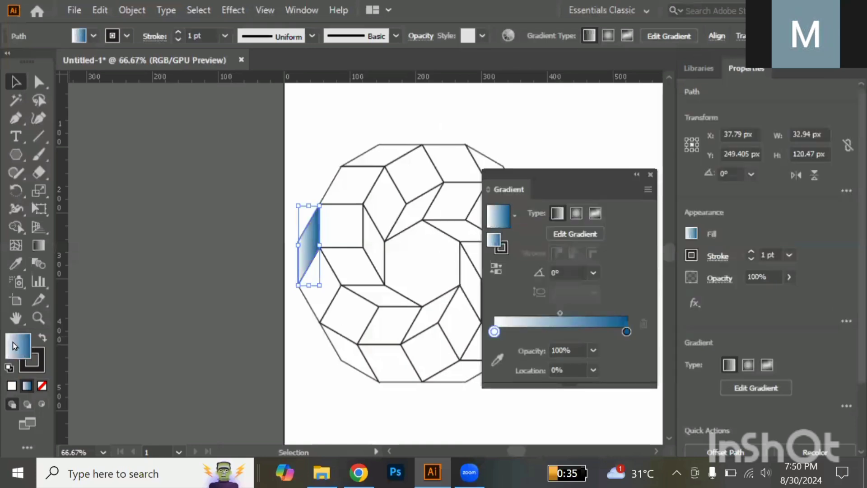
{"action": "double_click", "coordinate": [14, 351]}
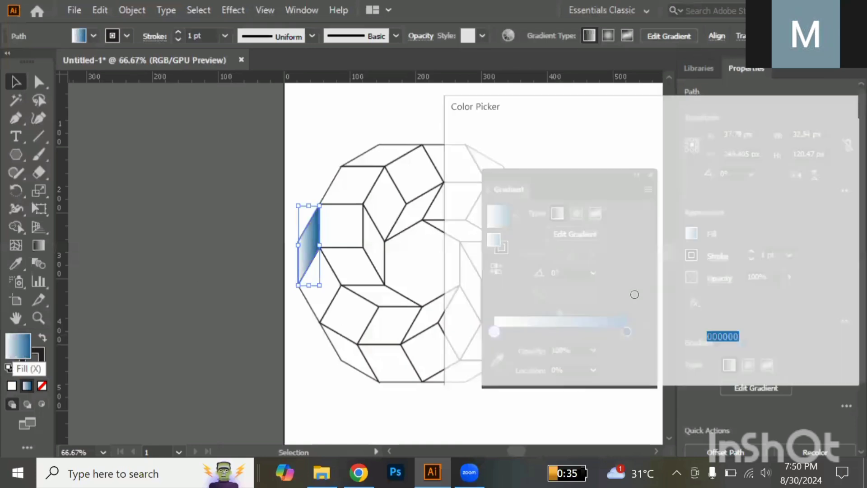
{"action": "left_click_drag", "start_coordinate": [672, 268], "coordinate": [672, 150]}
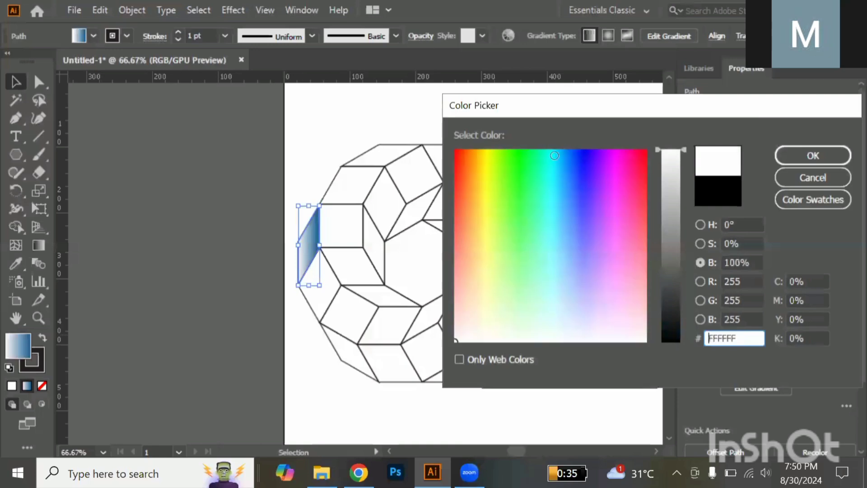
{"action": "left_click", "coordinate": [557, 159]}
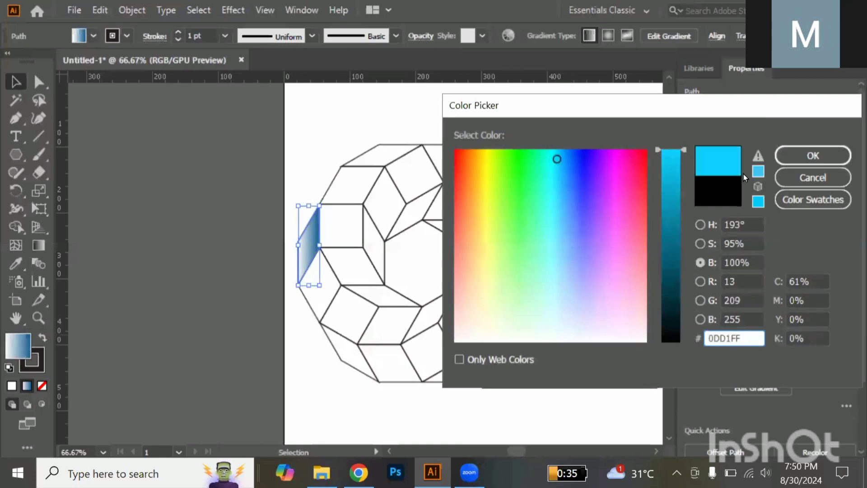
{"action": "key", "text": "Return"}
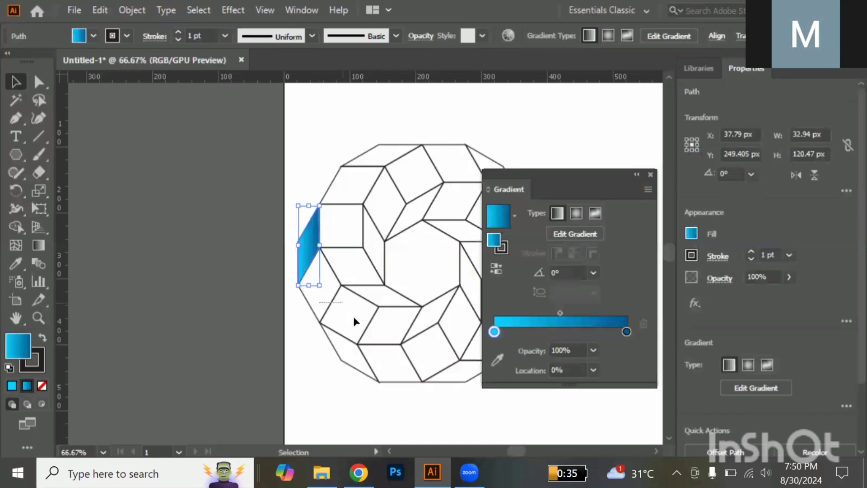
Select the pieces curving from the lower left to the hexagon's lower-right corner and copy the blue gradient onto them with the Eyedropper.
{"action": "left_click_drag", "start_coordinate": [364, 319], "coordinate": [364, 319]}
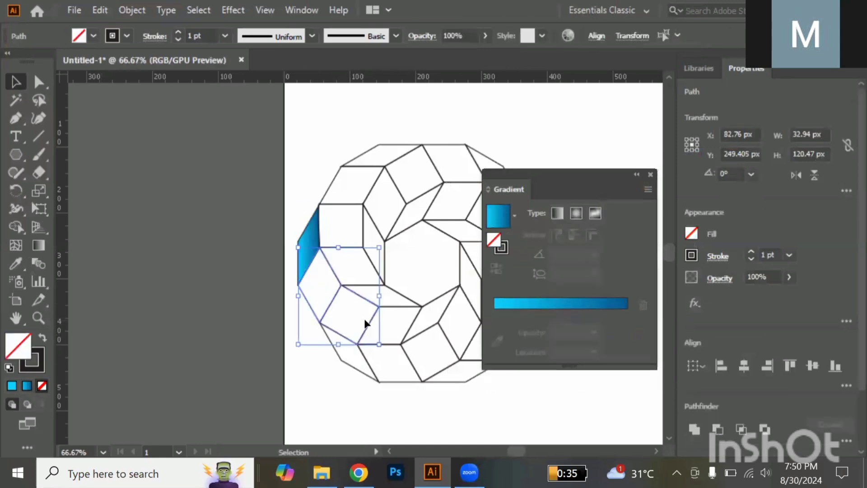
{"action": "left_click", "coordinate": [414, 335], "text": "shift"}
{"action": "key", "text": "i"}
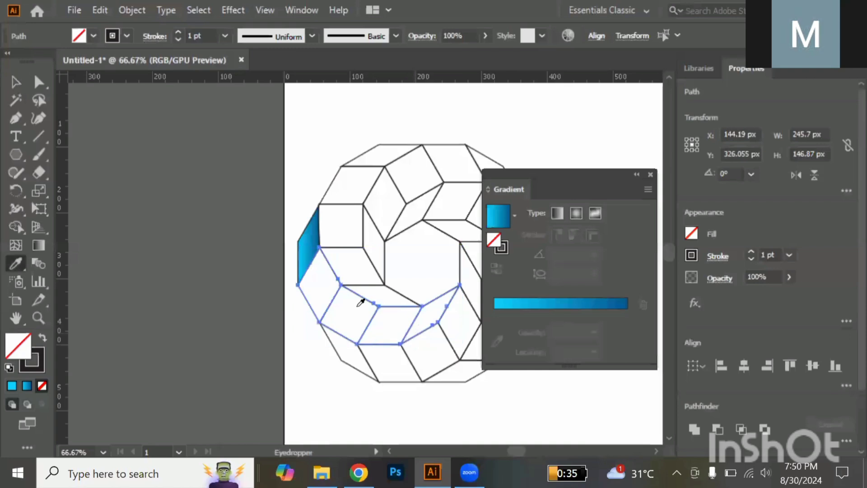
{"action": "left_click", "coordinate": [311, 249]}
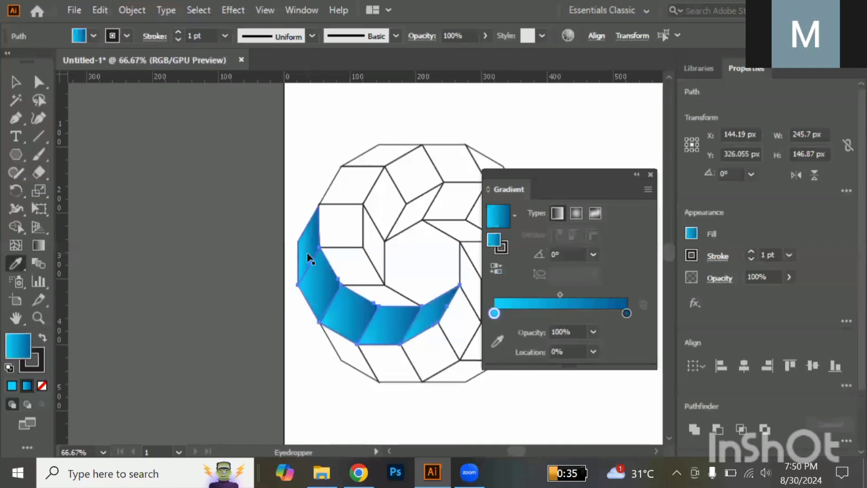
{"action": "key", "text": "v"}
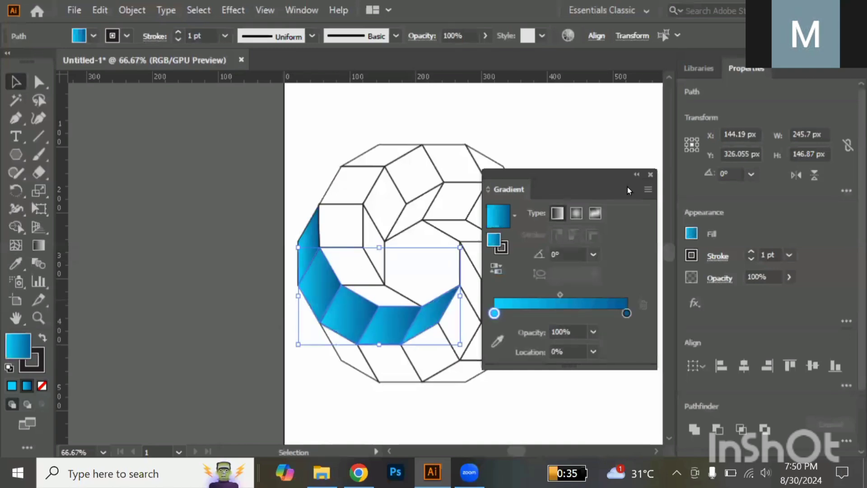
Copy the blue gradient onto the band sweeping from below the central hexagon up its left side to the ring's upper-right edge.
{"action": "left_click", "coordinate": [582, 168]}
{"action": "left_click_drag", "start_coordinate": [571, 175], "coordinate": [714, 158]}
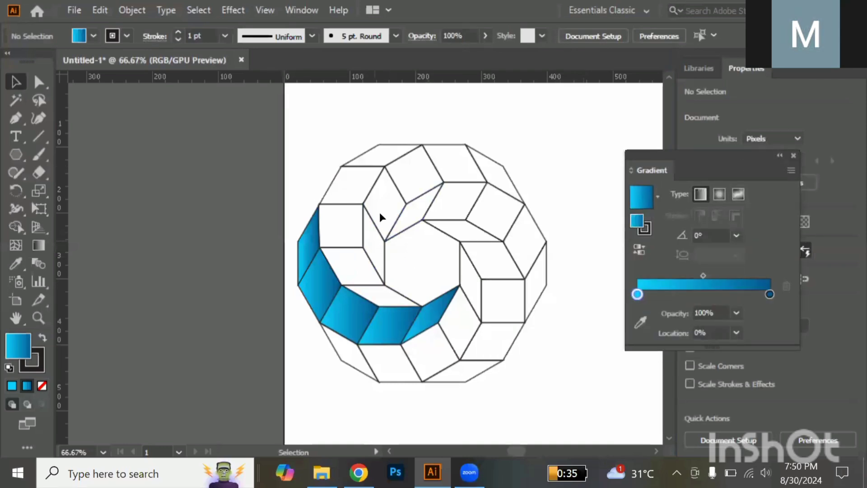
{"action": "left_click", "coordinate": [380, 215]}
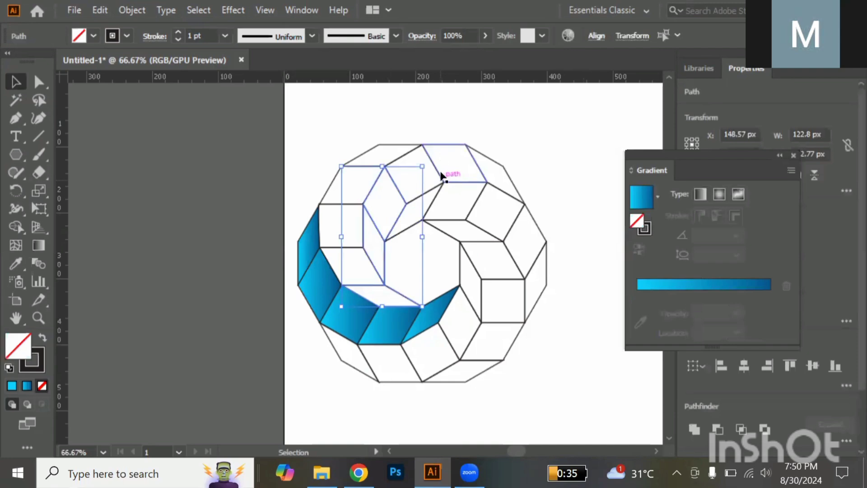
{"action": "left_click", "coordinate": [506, 171], "text": "shift"}
{"action": "key", "text": "i"}
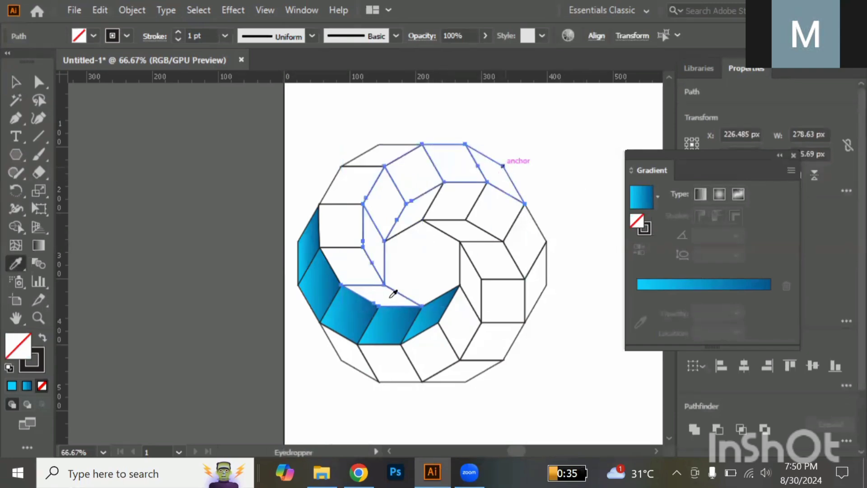
{"action": "left_click", "coordinate": [377, 335]}
{"action": "key", "text": "v"}
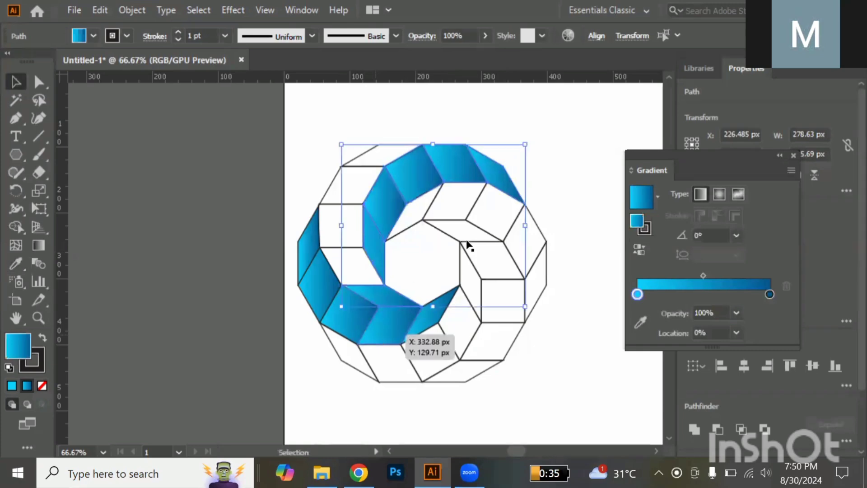
Copy the blue gradient onto the band running from the hexagon's lower-left corner through the left square to the ring's top-left edge.
{"action": "left_click", "coordinate": [348, 264]}
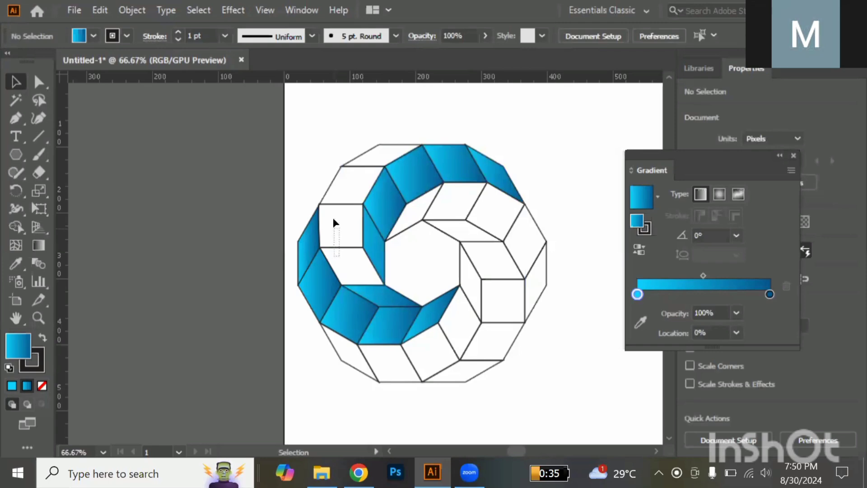
{"action": "left_click", "coordinate": [336, 204]}
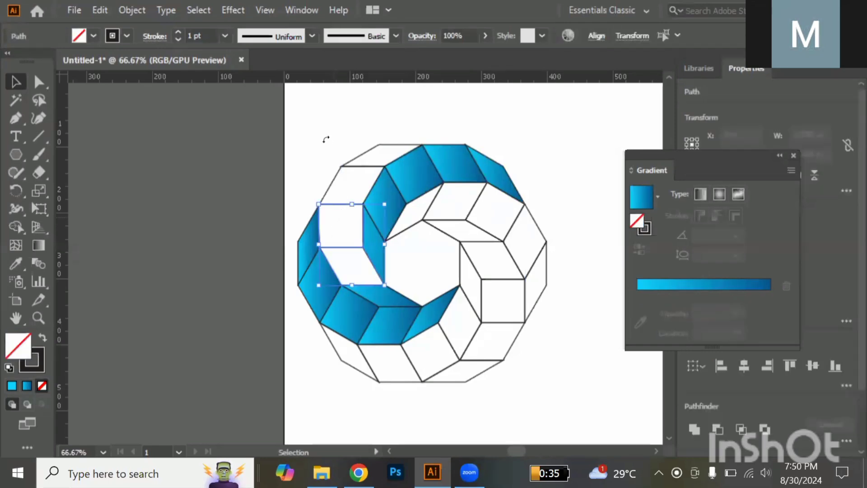
{"action": "key", "text": "i"}
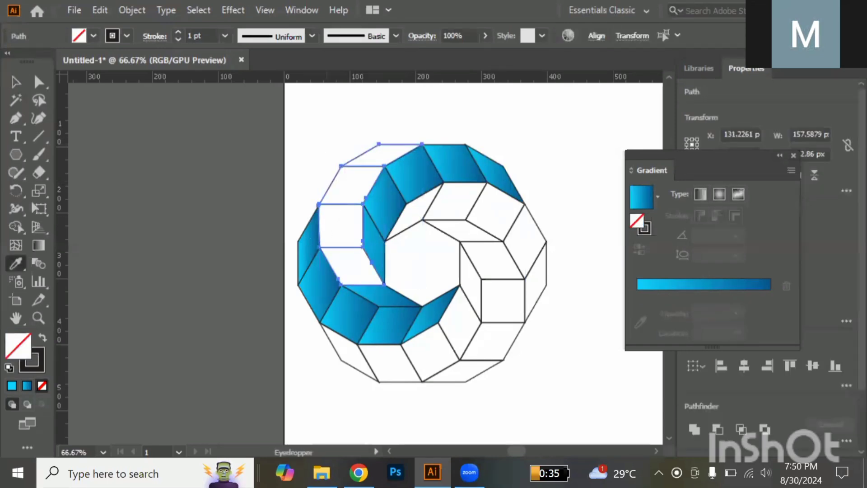
{"action": "left_click", "coordinate": [312, 239]}
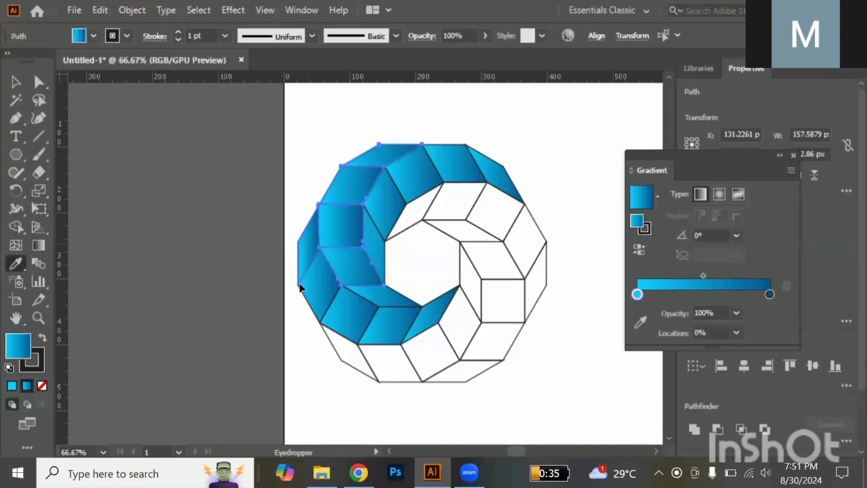
{"action": "key", "text": "v"}
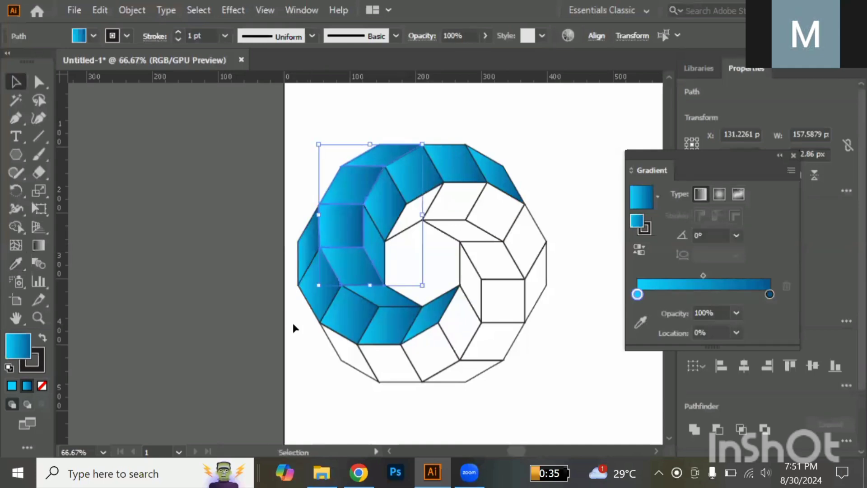
Reverse the gradient on the band sweeping from below the central hexagon up its left side to the ring's upper-right edge.
{"action": "left_click", "coordinate": [430, 246]}
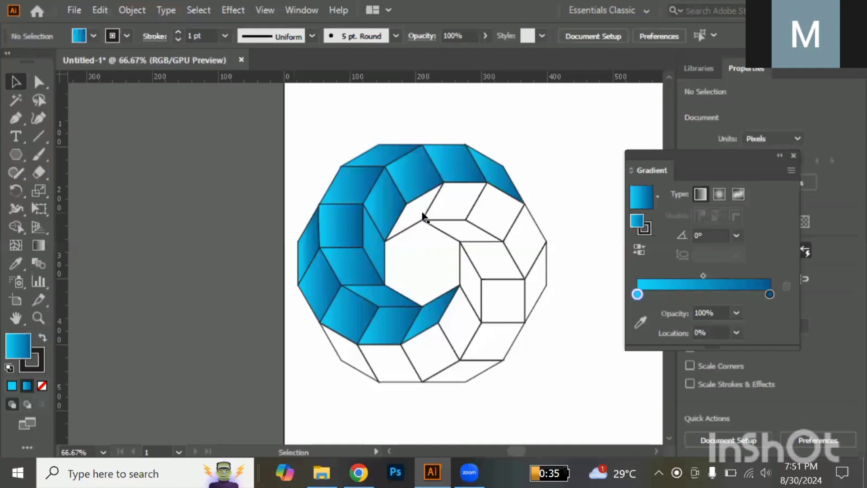
{"action": "left_click", "coordinate": [373, 247]}
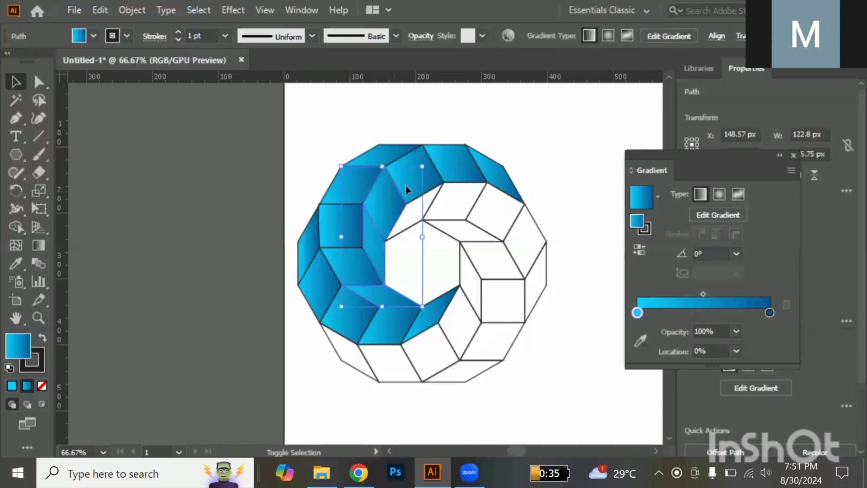
{"action": "left_click", "coordinate": [452, 166], "text": "shift"}
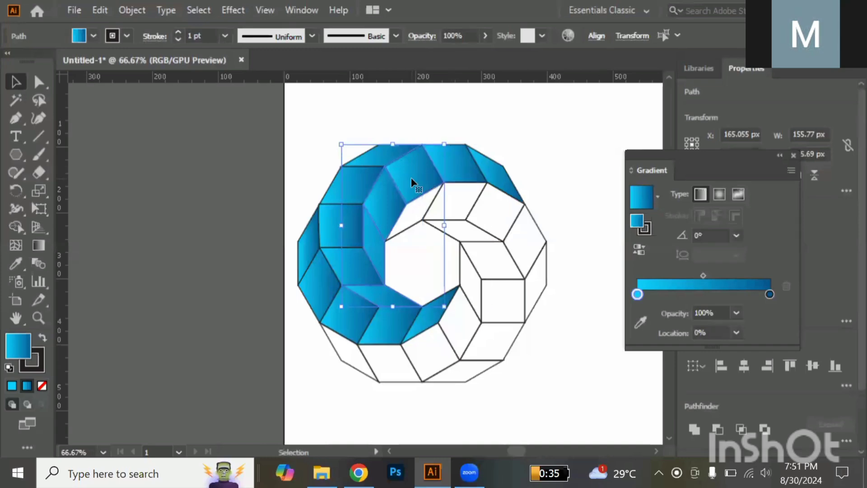
{"action": "left_click", "coordinate": [464, 171], "text": "shift"}
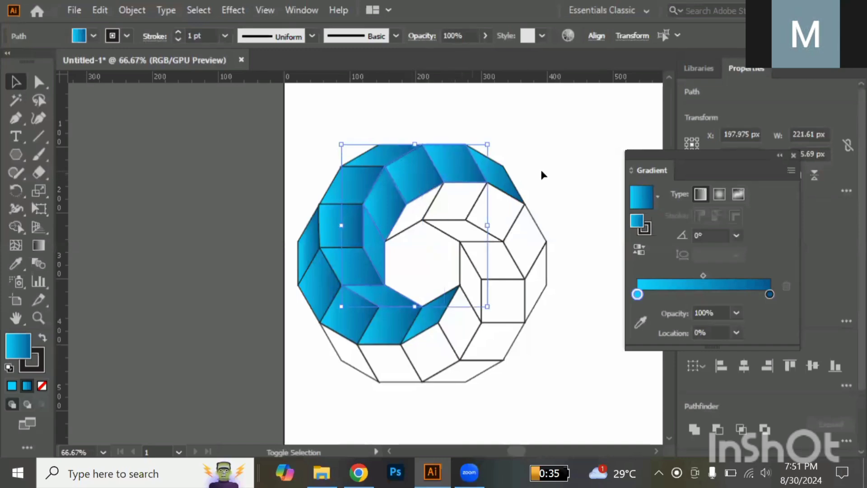
{"action": "left_click", "coordinate": [505, 176], "text": "shift"}
{"action": "key", "text": "i"}
{"action": "left_click", "coordinate": [632, 251]}
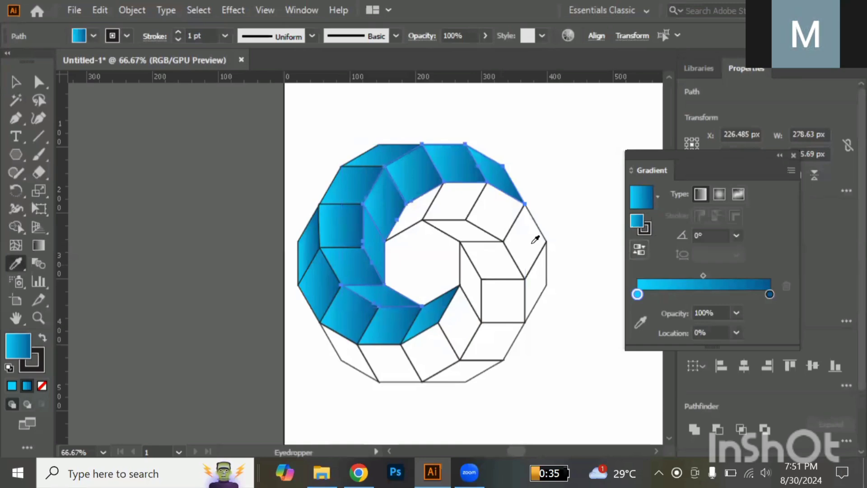
{"action": "key", "text": "v"}
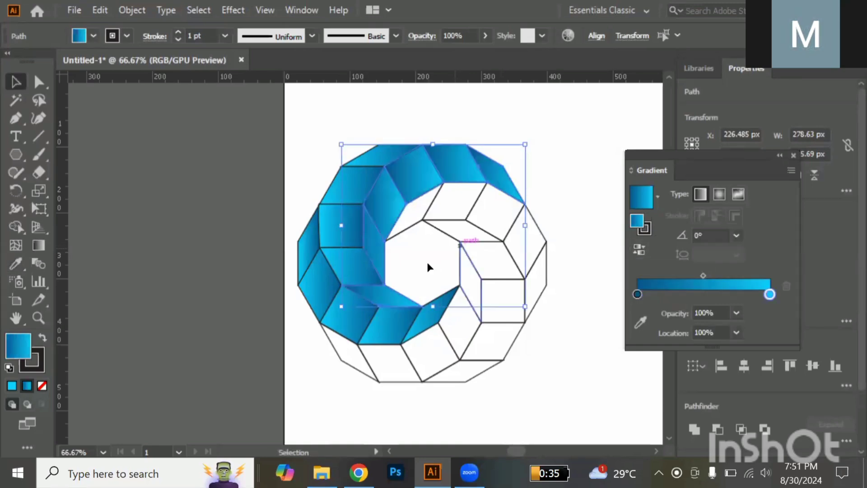
{"action": "left_click", "coordinate": [428, 265]}
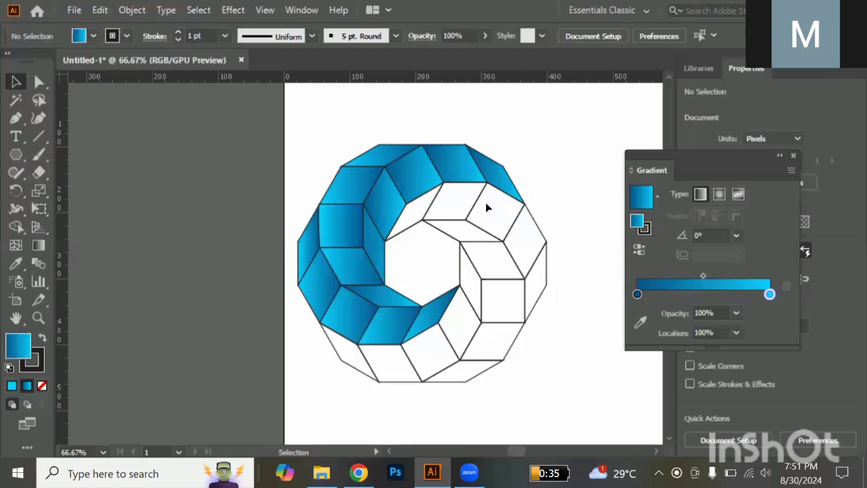
Copy the blue gradient onto the band arching from the hexagon's upper-left corner to the ring's right edge, and reverse its direction.
{"action": "left_click_drag", "start_coordinate": [434, 200], "coordinate": [486, 202]}
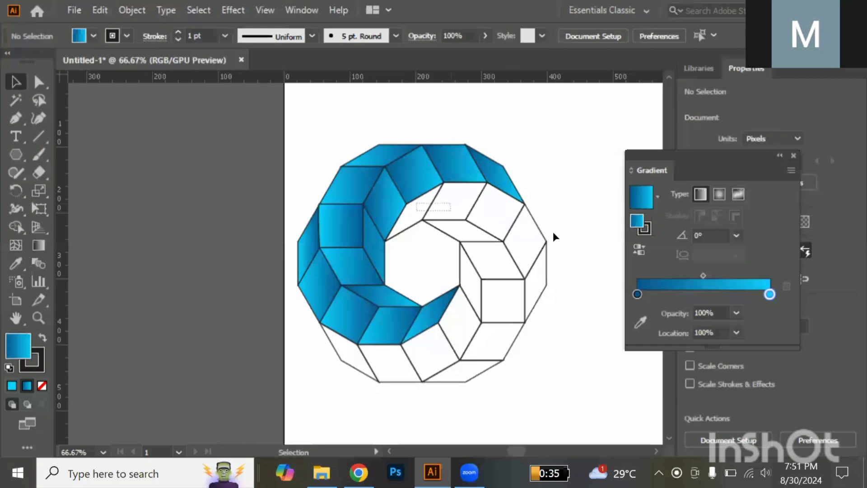
{"action": "left_click", "coordinate": [553, 265], "text": "shift"}
{"action": "key", "text": "i"}
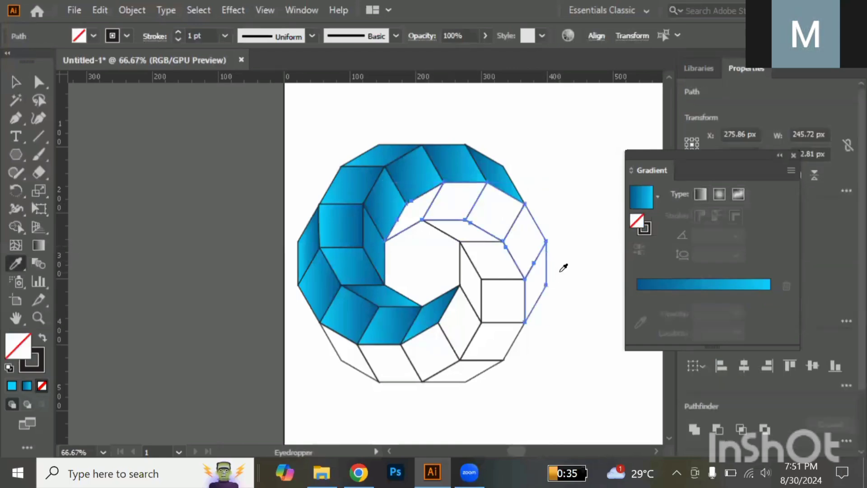
{"action": "left_click", "coordinate": [465, 161]}
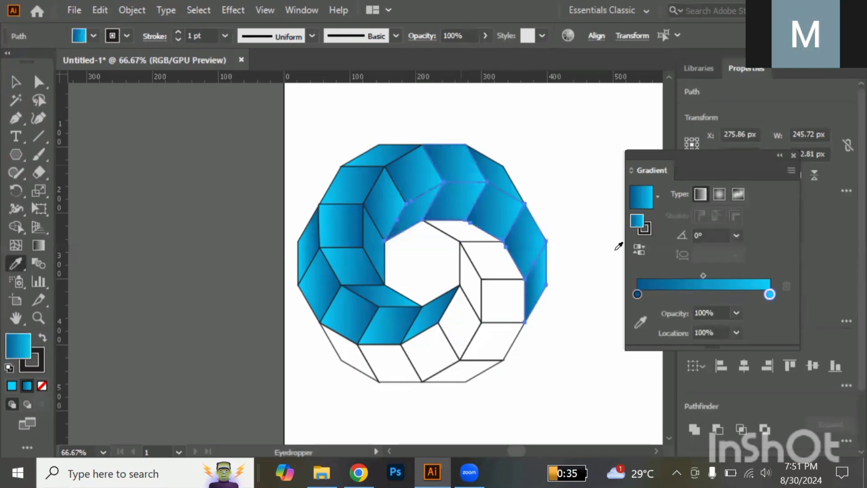
{"action": "left_click", "coordinate": [638, 257]}
{"action": "key", "text": "v"}
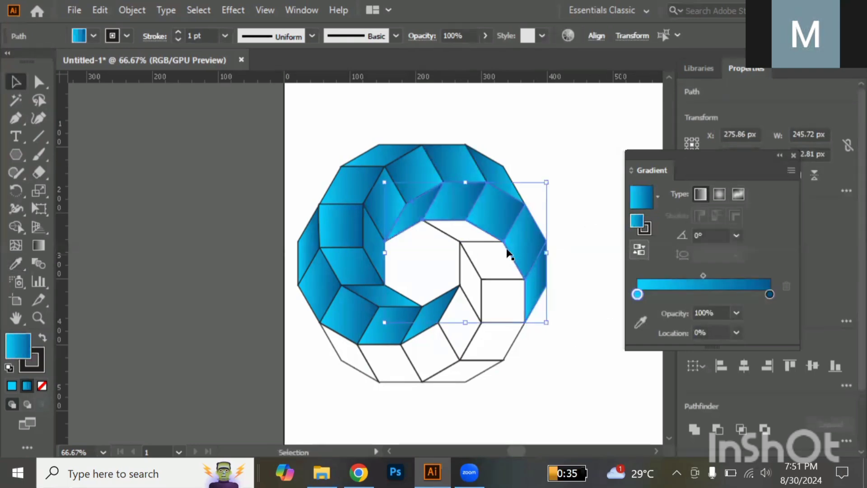
{"action": "left_click", "coordinate": [473, 232]}
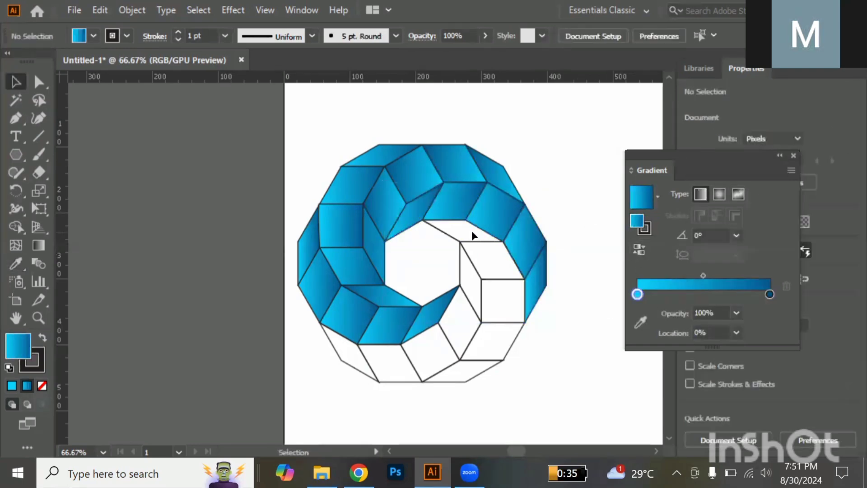
Copy the blue gradient with the Eyedropper onto the band running from the hexagon's top corner through the right square to the ring's bottom edge.
{"action": "left_click", "coordinate": [483, 256]}
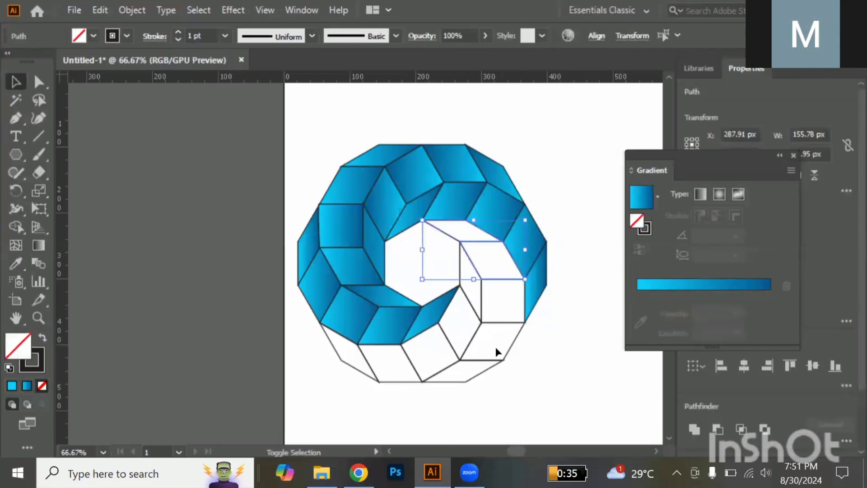
{"action": "left_click", "coordinate": [492, 371], "text": "shift"}
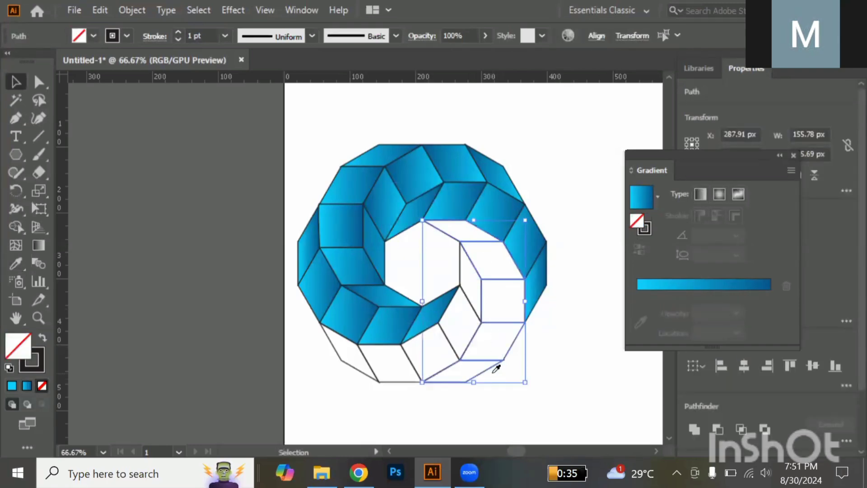
{"action": "key", "text": "i"}
{"action": "left_click", "coordinate": [411, 216]}
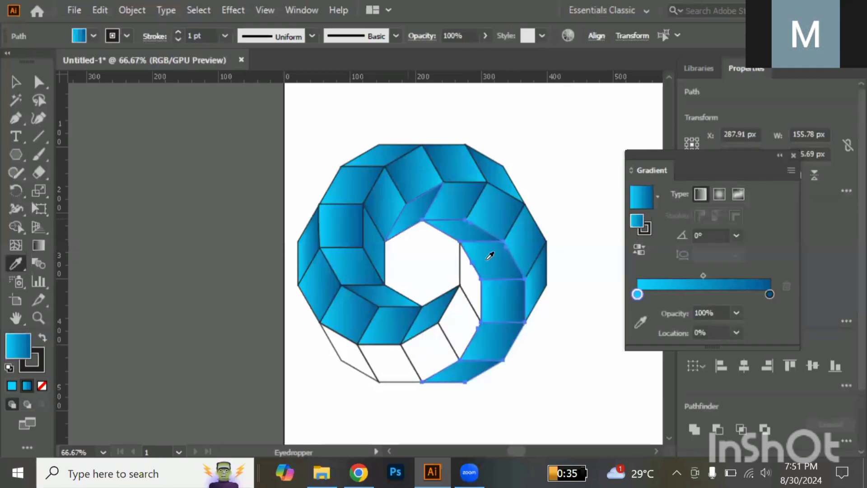
{"action": "left_click", "coordinate": [472, 210]}
{"action": "left_click", "coordinate": [463, 220]}
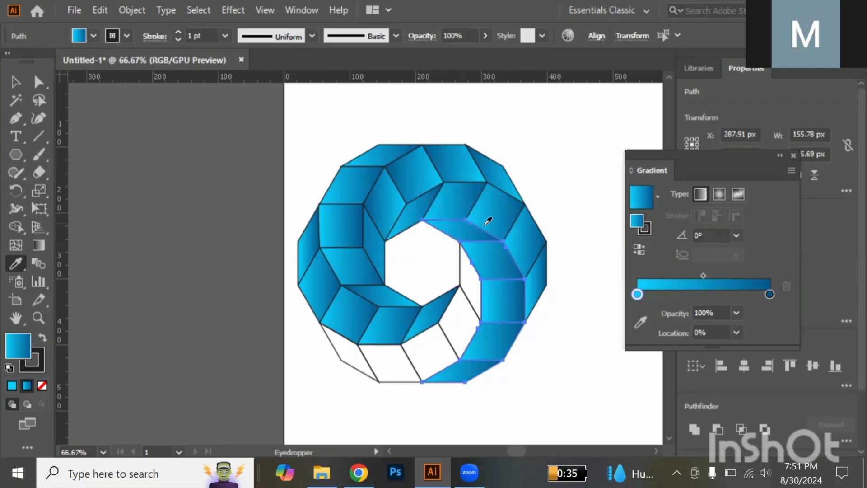
{"action": "key", "text": "v"}
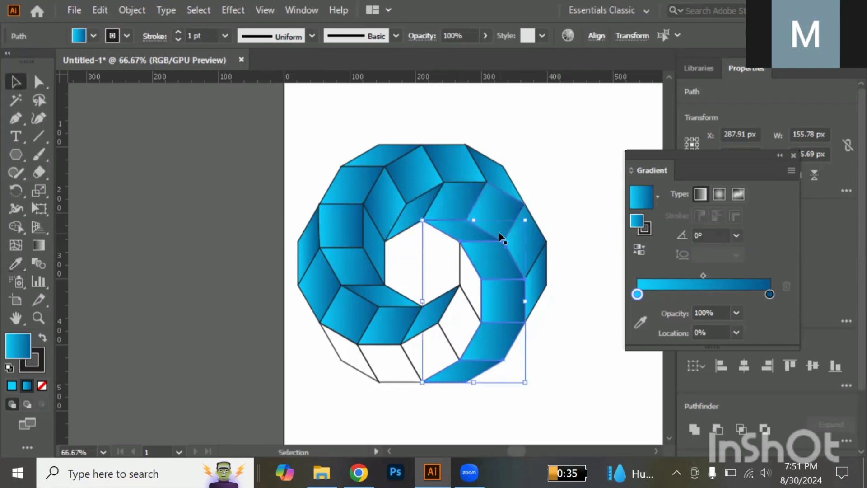
{"action": "left_click", "coordinate": [573, 354]}
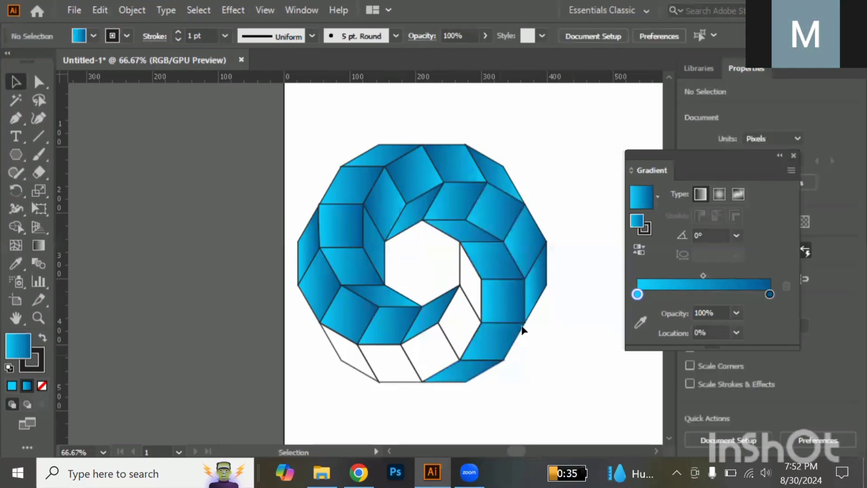
Copy the blue gradient onto the remaining unfilled band curving from the hexagon's right side along the bottom to the ring's lower-left edge.
{"action": "left_click", "coordinate": [418, 361]}
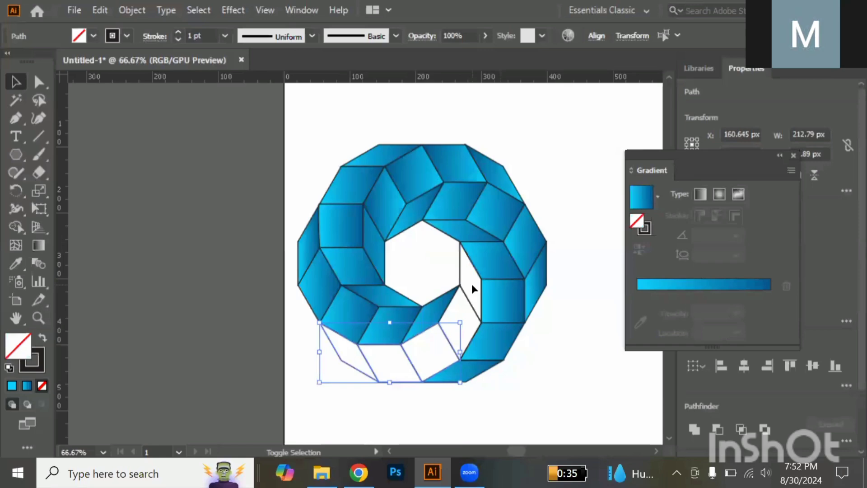
{"action": "left_click", "coordinate": [465, 315], "text": "shift"}
{"action": "key", "text": "i"}
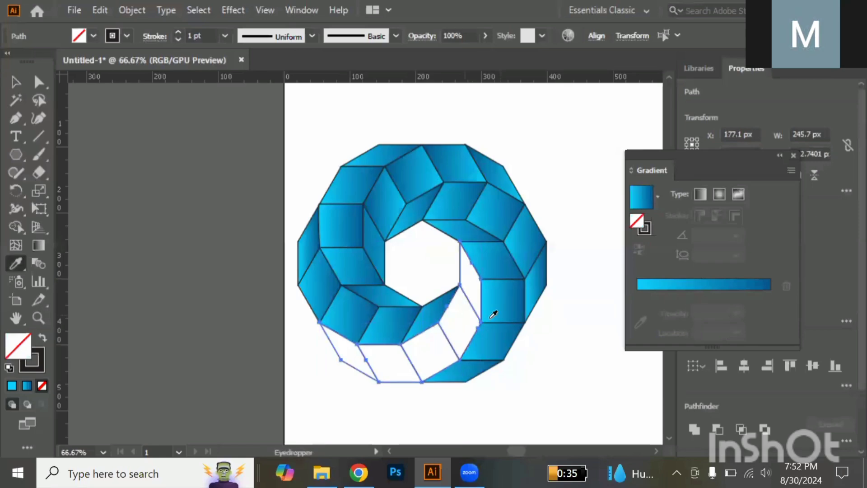
{"action": "left_click", "coordinate": [497, 311]}
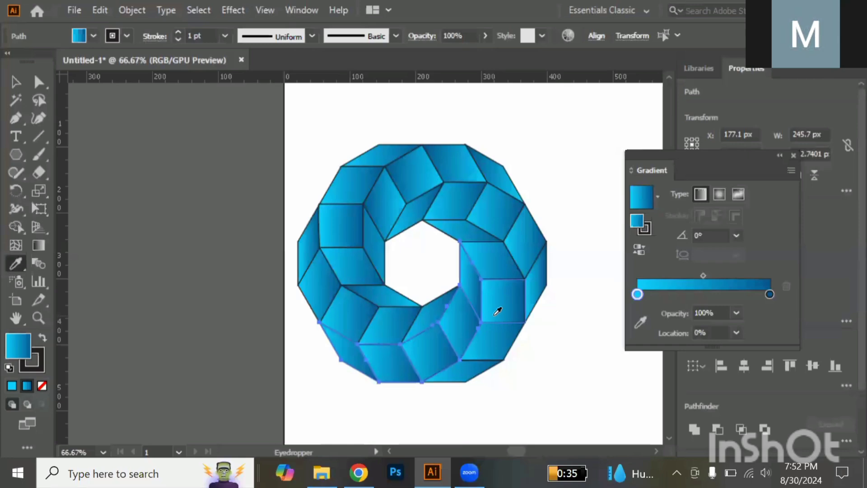
{"action": "key", "text": "v"}
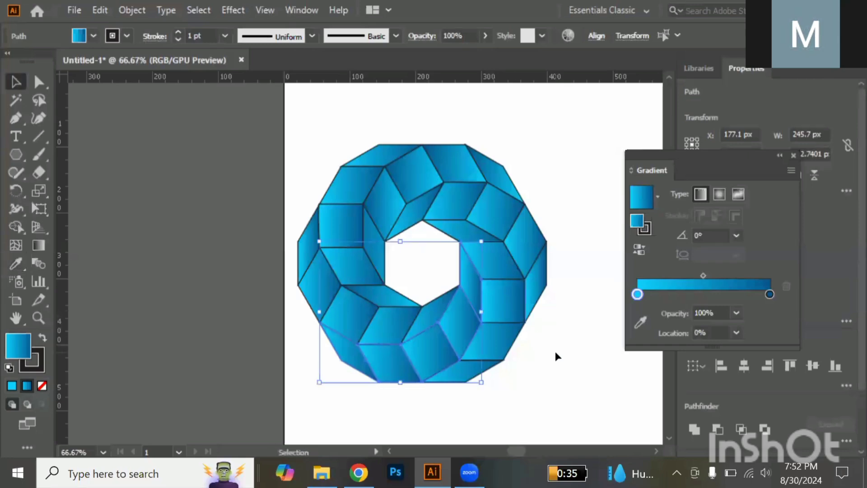
{"action": "left_click", "coordinate": [554, 351]}
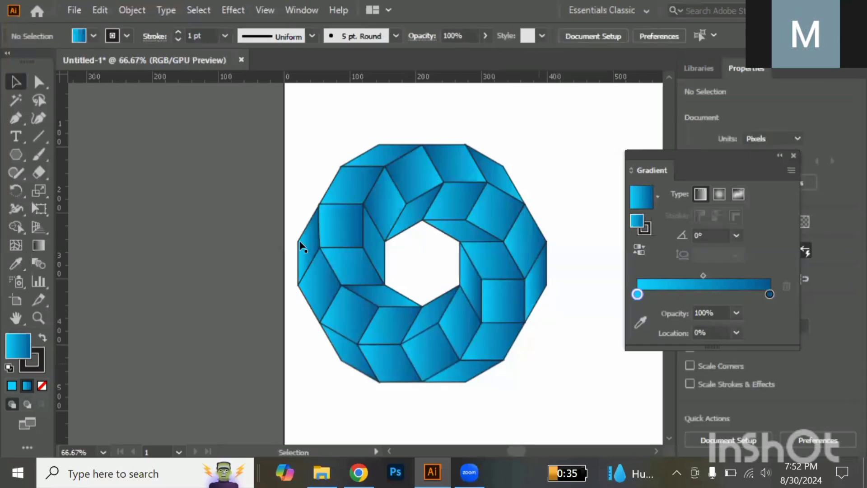
Select the whole ring and remove the stroke from all its pieces.
{"action": "left_click_drag", "start_coordinate": [277, 120], "coordinate": [559, 391]}
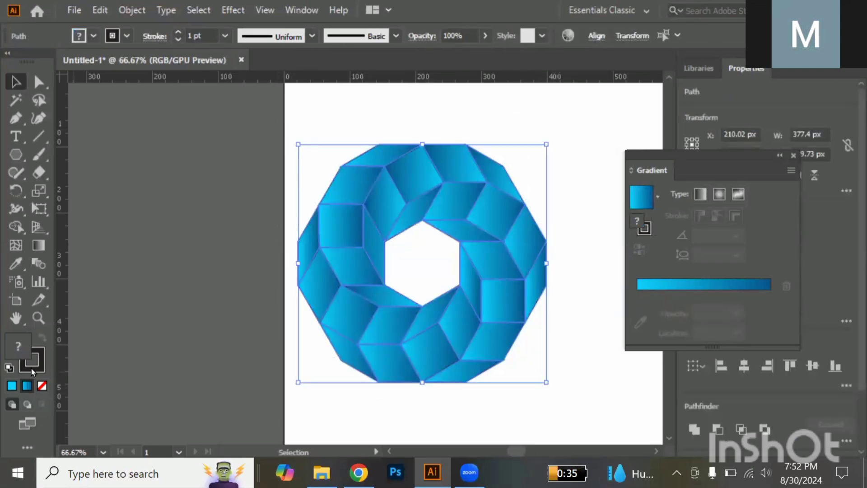
{"action": "left_click", "coordinate": [42, 388]}
{"action": "left_click", "coordinate": [41, 388]}
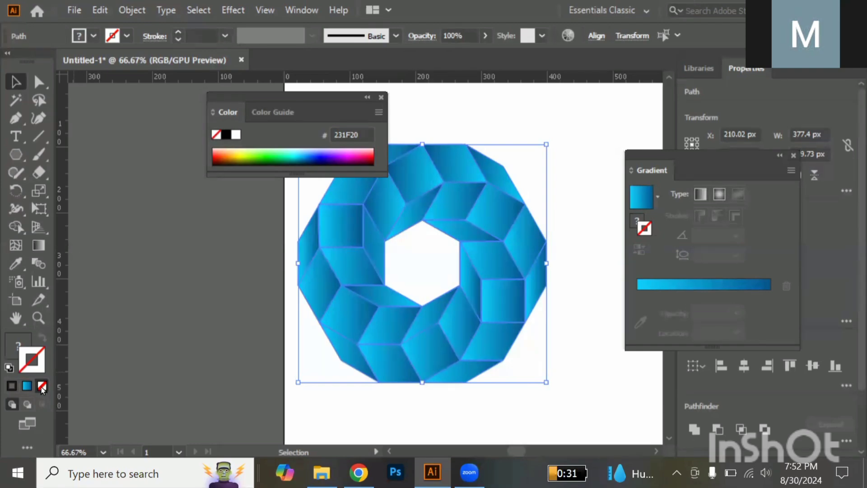
{"action": "left_click", "coordinate": [382, 98]}
{"action": "left_click", "coordinate": [229, 262]}
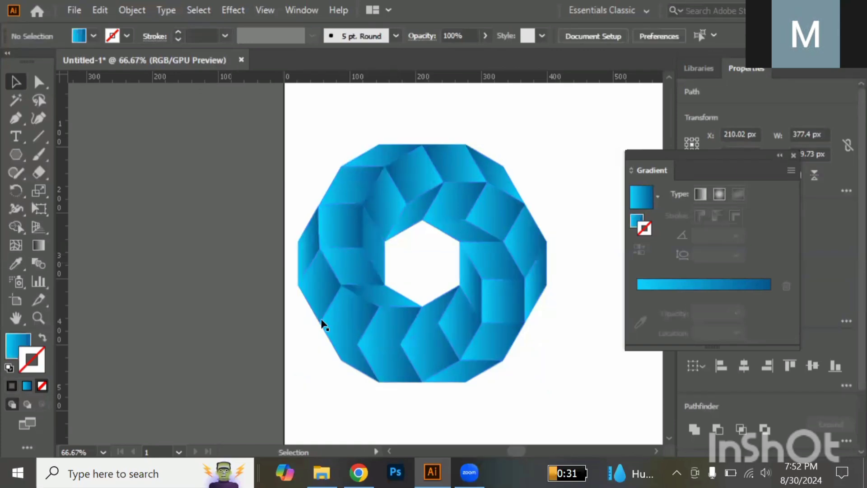
Select the band from the hexagon's right side to the ring's lower-left edge, apply the blue gradient to its stroke and reverse that gradient.
{"action": "left_click", "coordinate": [354, 356]}
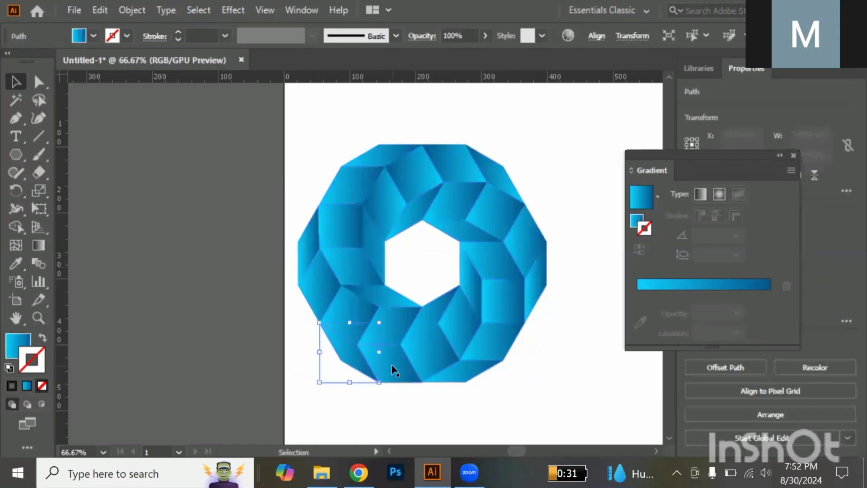
{"action": "left_click", "coordinate": [345, 360], "text": "shift"}
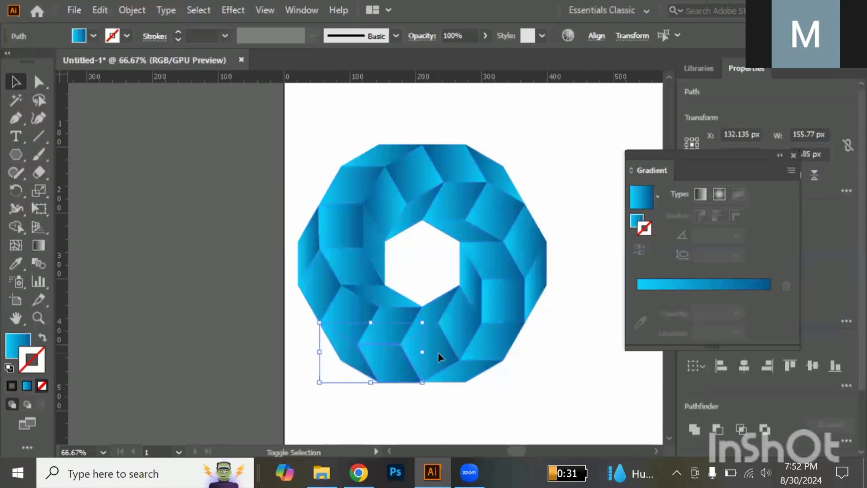
{"action": "left_click", "coordinate": [438, 352], "text": "shift"}
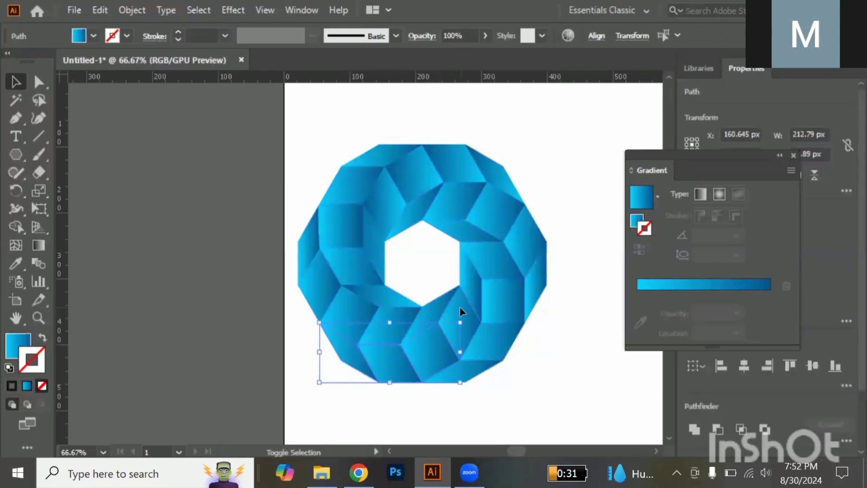
{"action": "left_click", "coordinate": [472, 291], "text": "shift"}
{"action": "left_click", "coordinate": [472, 276], "text": "shift"}
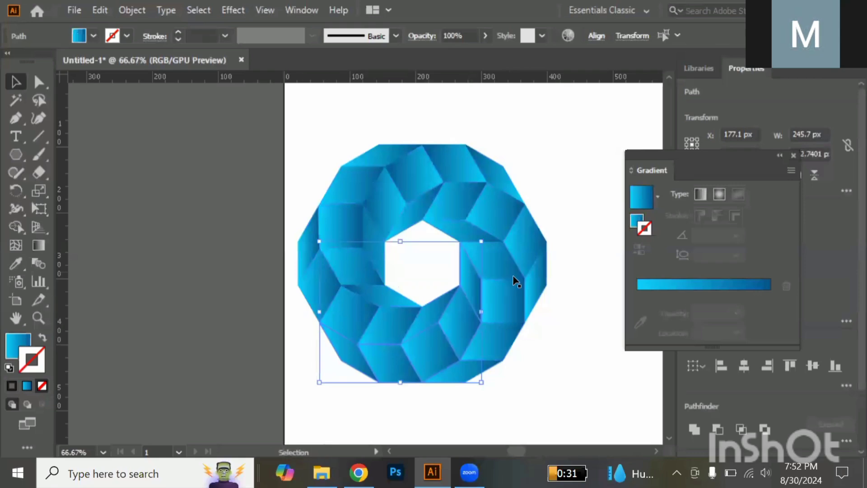
{"action": "left_click", "coordinate": [654, 283]}
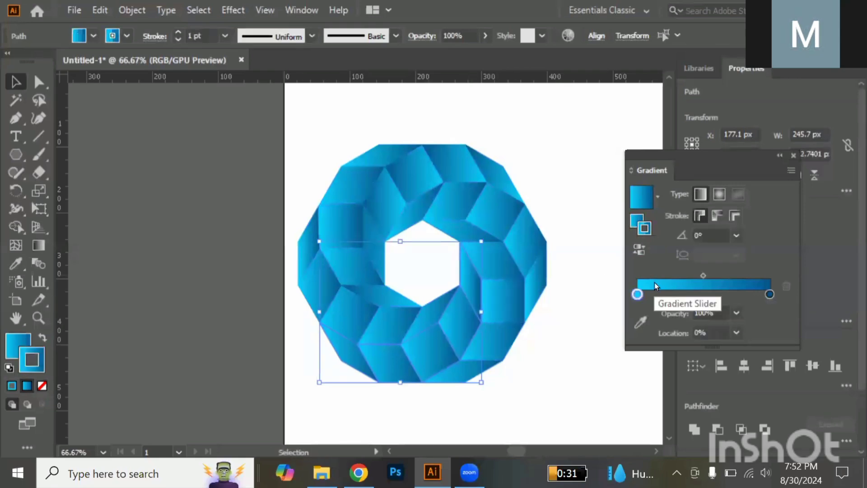
{"action": "key", "text": "i"}
{"action": "left_click", "coordinate": [644, 253]}
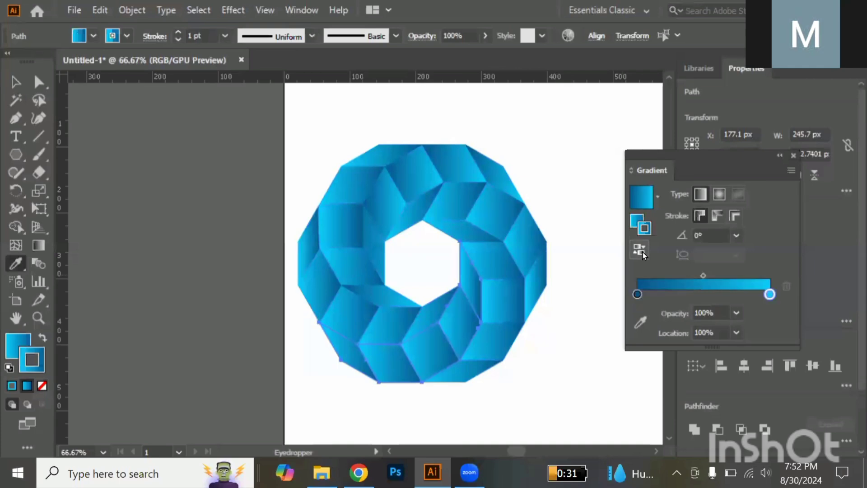
{"action": "key", "text": "v"}
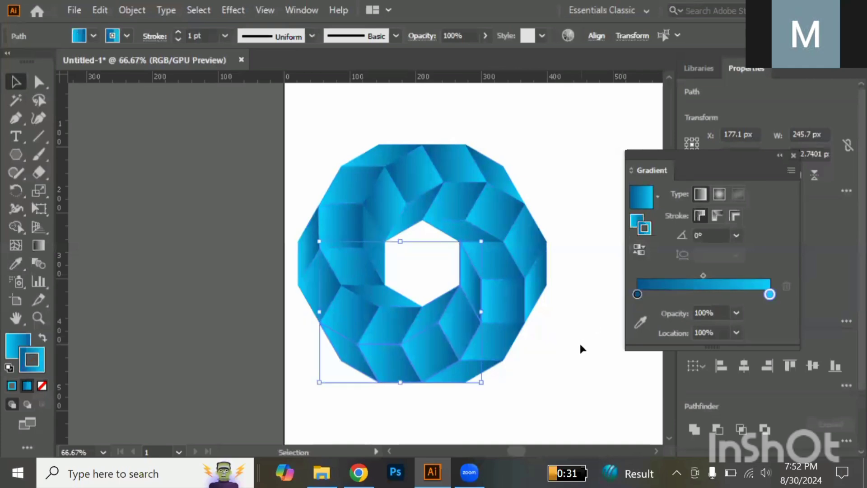
{"action": "left_click", "coordinate": [581, 345]}
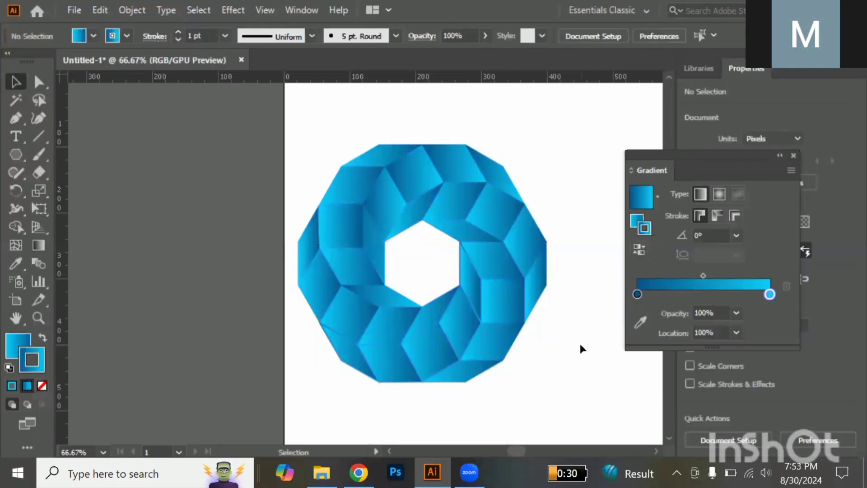
{"action": "key", "text": "a"}
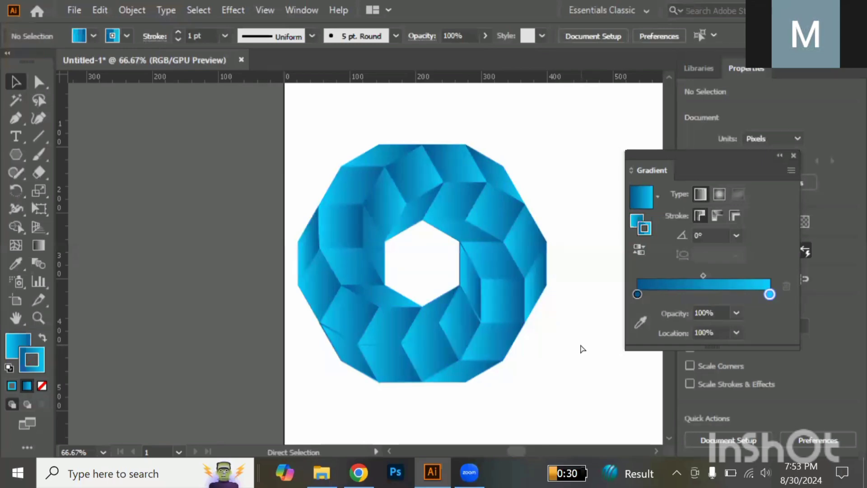
Undo the gradient on the band's stroke and reverse the direction of its fill gradient instead.
{"action": "key", "text": "ctrl+z"}
{"action": "key", "text": "ctrl+z"}
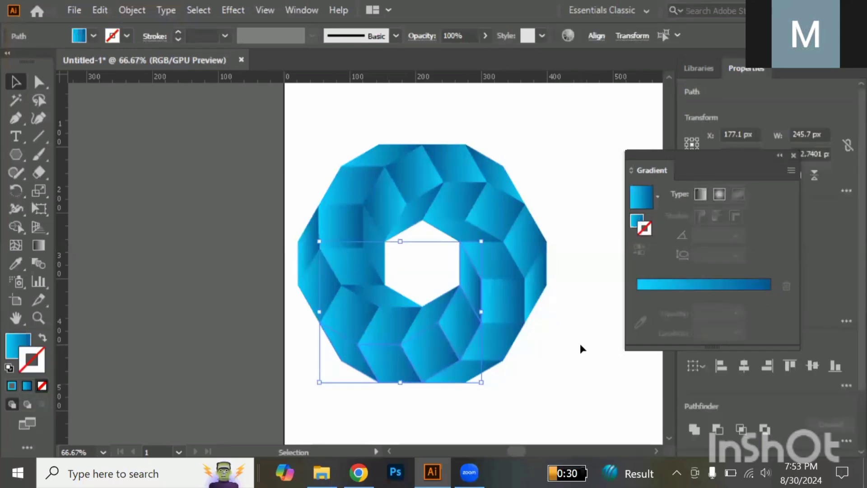
{"action": "left_click", "coordinate": [9, 354]}
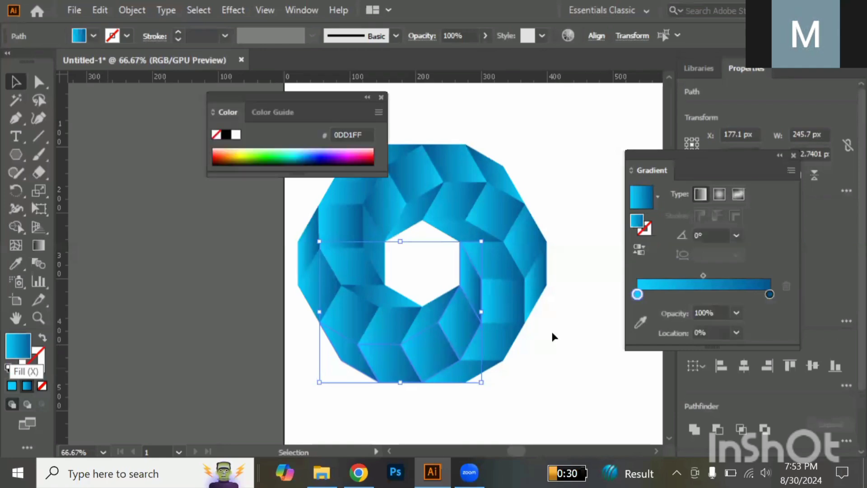
{"action": "left_click", "coordinate": [640, 250]}
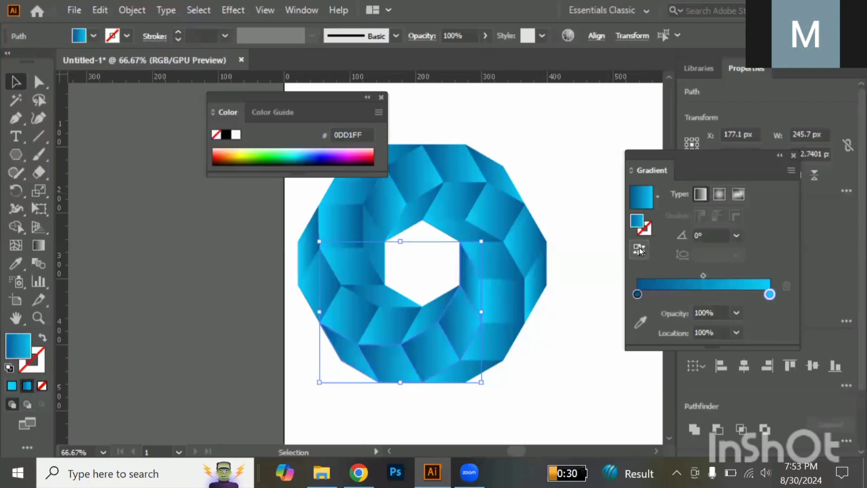
{"action": "left_click", "coordinate": [564, 364]}
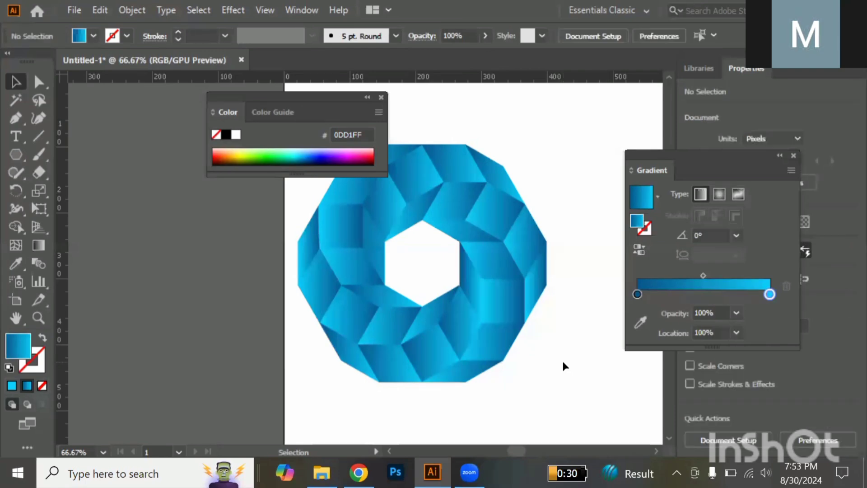
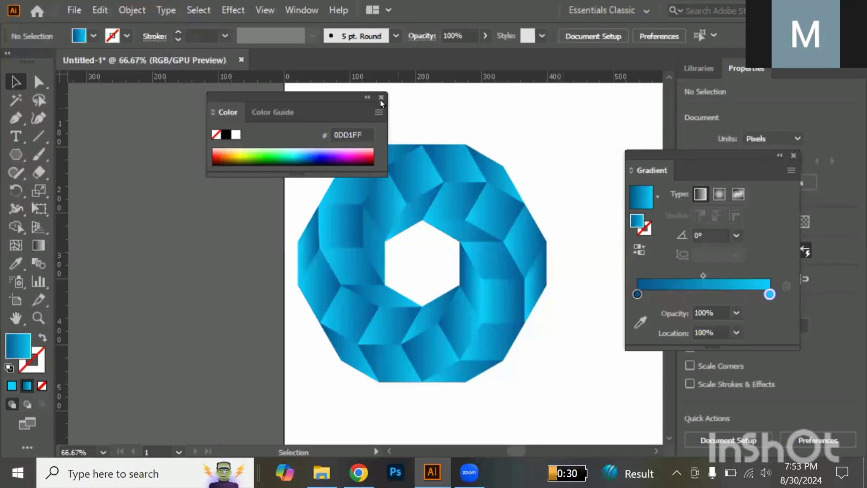
Select all pieces of the gradient ring, group them and move the group toward the middle of the artboard.
{"action": "left_click", "coordinate": [794, 155]}
{"action": "left_click_drag", "start_coordinate": [254, 142], "coordinate": [573, 398]}
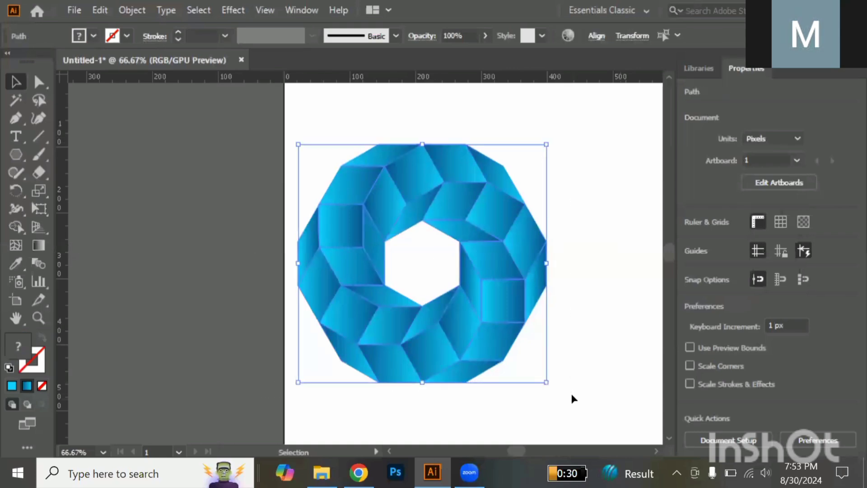
{"action": "key", "text": "a"}
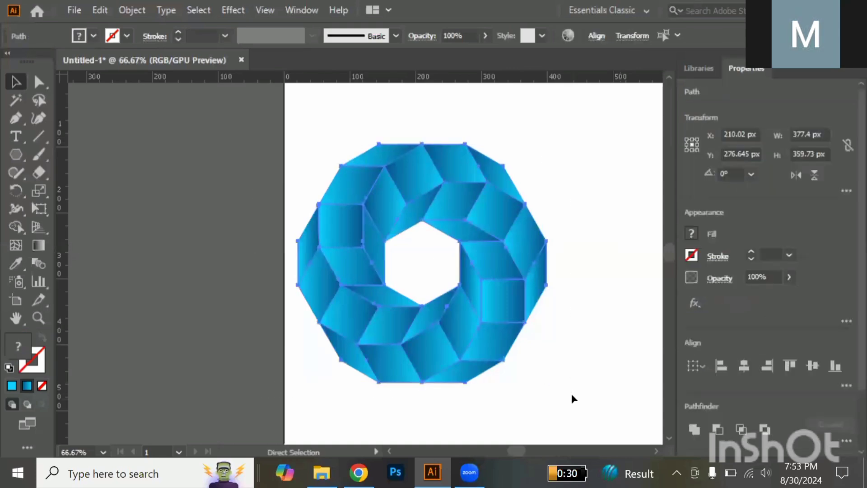
{"action": "key", "text": "ctrl+g"}
{"action": "scroll", "coordinate": [444, 347], "scroll_direction": "down", "scroll_amount": 3}
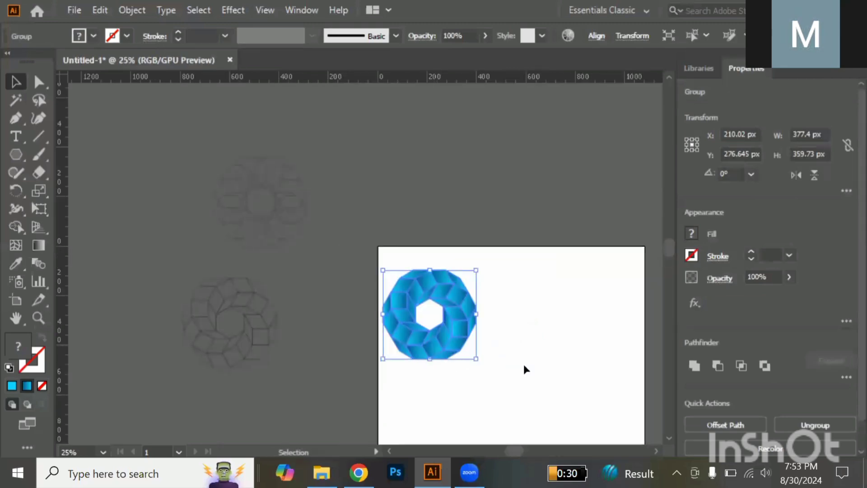
{"action": "left_click_drag", "start_coordinate": [445, 349], "coordinate": [534, 400]}
Move the outlined curved-band ring up beside the other outline pattern and group its paths.
{"action": "left_click_drag", "start_coordinate": [249, 323], "coordinate": [246, 318]}
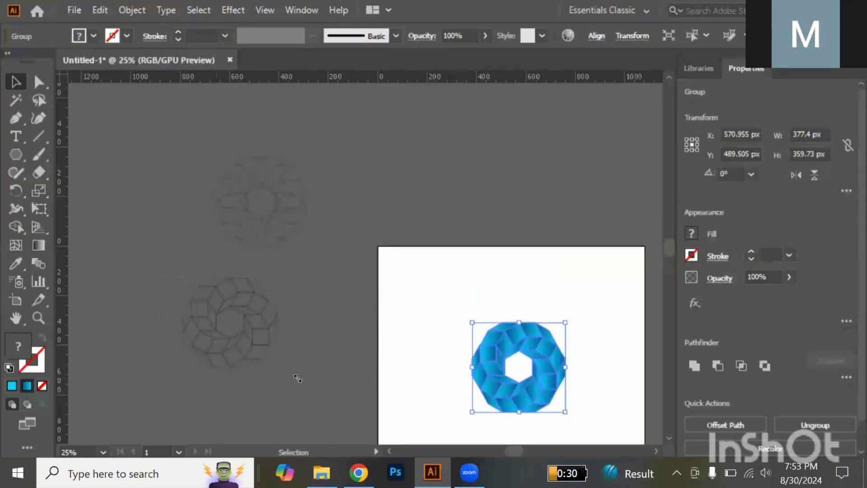
{"action": "left_click", "coordinate": [254, 342]}
{"action": "left_click_drag", "start_coordinate": [253, 345], "coordinate": [402, 225]}
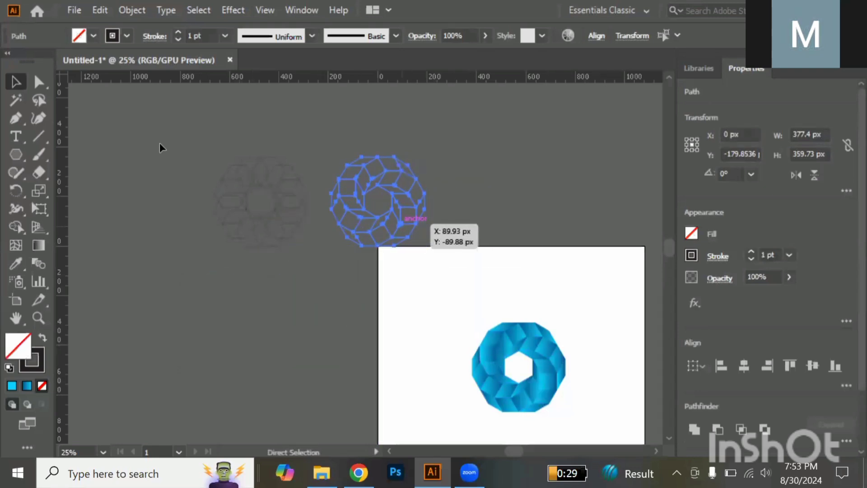
{"action": "key", "text": "ctrl+g"}
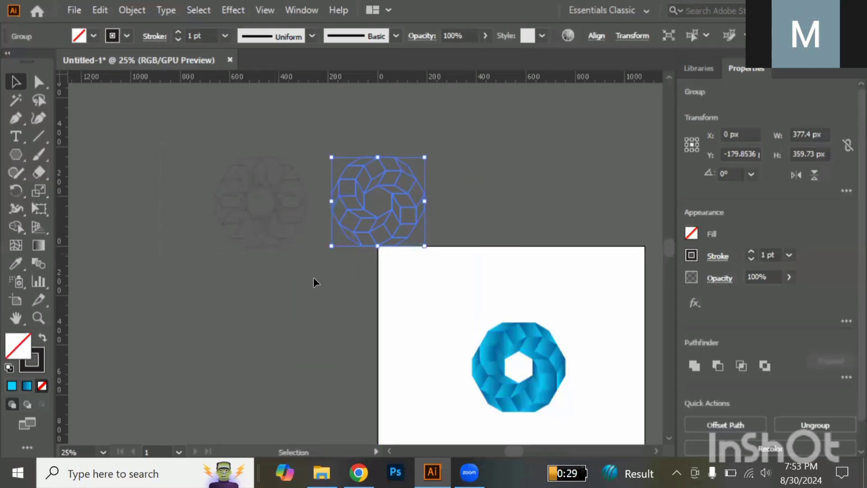
Select both outline patterns, scale them down and place them side by side at the upper left of the artboard.
{"action": "left_click_drag", "start_coordinate": [160, 143], "coordinate": [314, 278]}
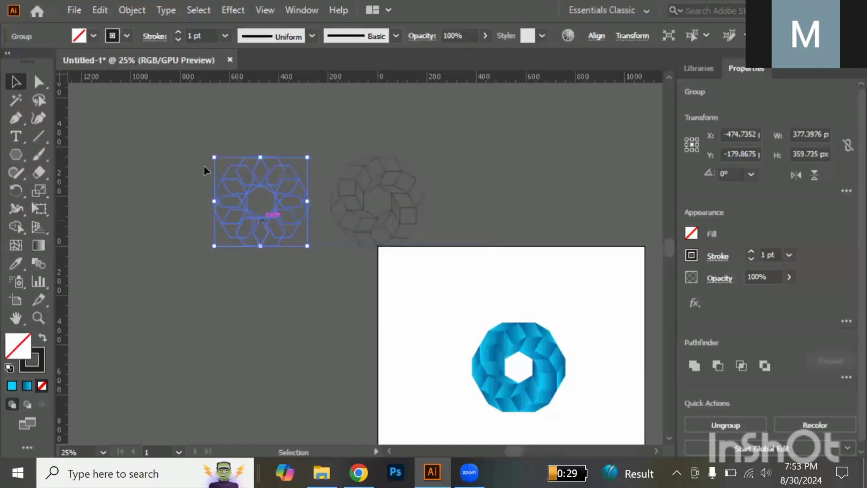
{"action": "left_click_drag", "start_coordinate": [423, 256], "coordinate": [423, 249]}
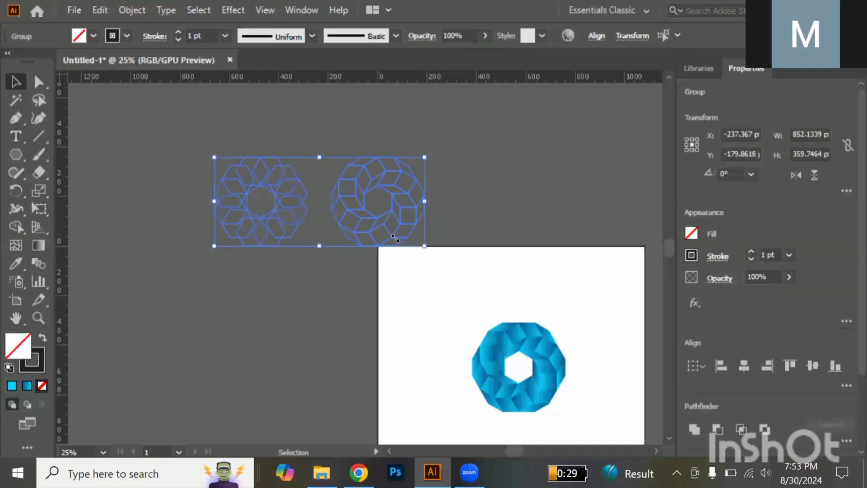
{"action": "left_click_drag", "start_coordinate": [394, 239], "coordinate": [479, 315]}
Duplicate the blue gradient ring horizontally and place both rings side by side in the lower part of the artboard.
{"action": "left_click_drag", "start_coordinate": [510, 354], "coordinate": [513, 381]}
{"action": "scroll", "coordinate": [537, 361], "scroll_direction": "down", "scroll_amount": 5}
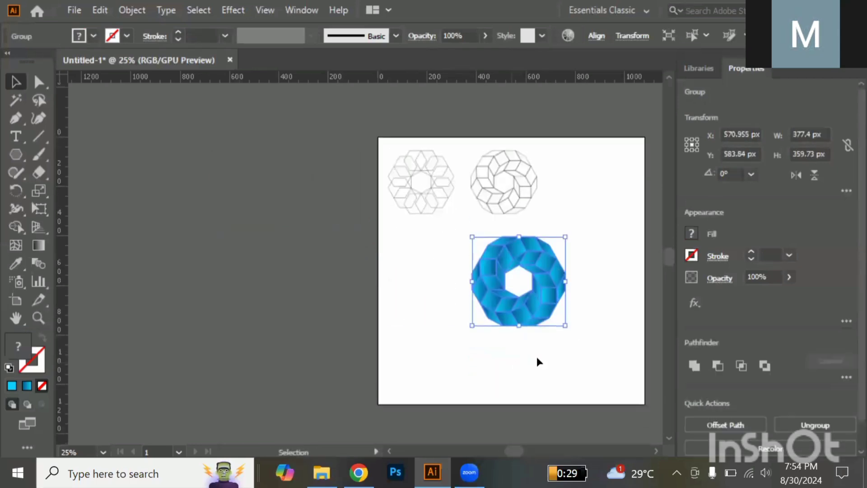
{"action": "scroll", "coordinate": [538, 362], "scroll_direction": "up", "scroll_amount": 2}
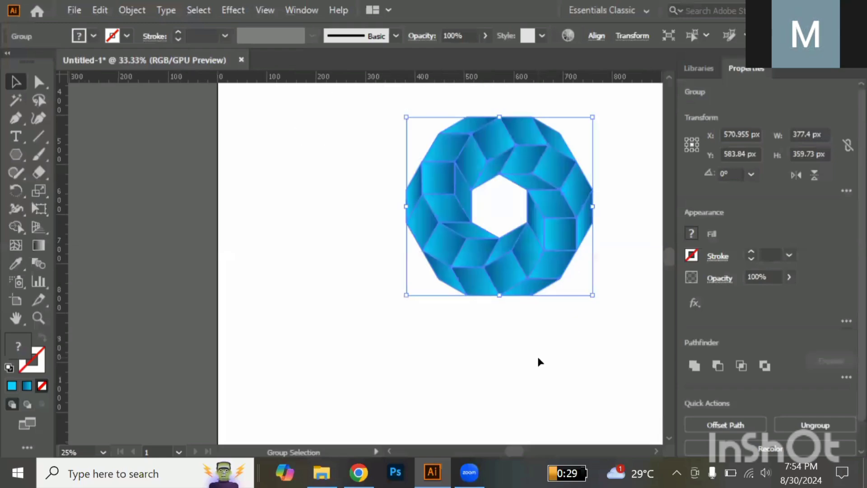
{"action": "scroll", "coordinate": [538, 358], "scroll_direction": "down", "scroll_amount": 2}
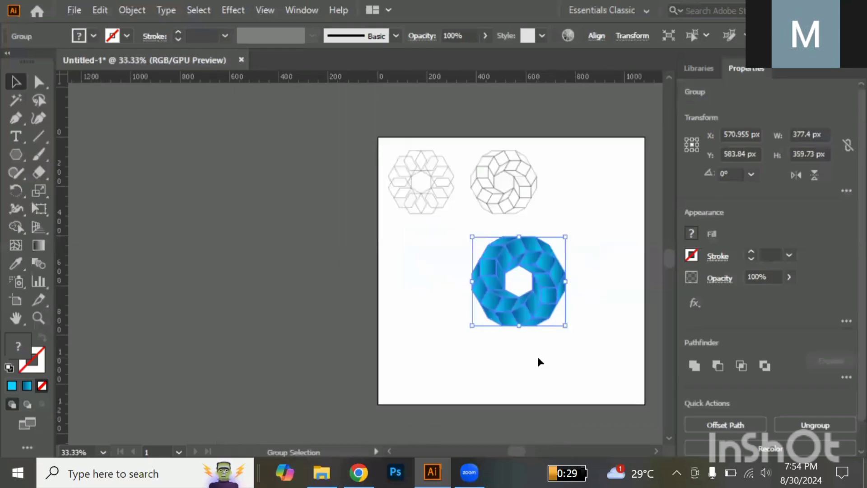
{"action": "left_click_drag", "start_coordinate": [526, 306], "coordinate": [397, 313]}
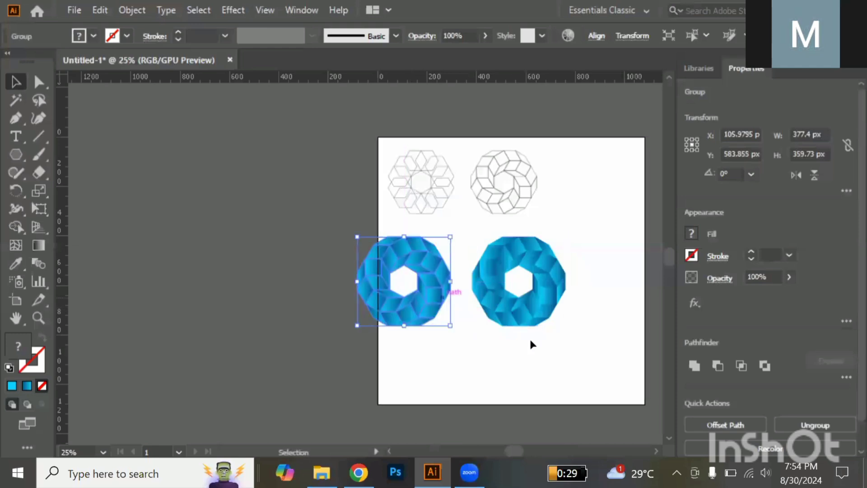
{"action": "left_click", "coordinate": [497, 317], "text": "shift"}
{"action": "left_click_drag", "start_coordinate": [497, 317], "coordinate": [392, 353]}
{"action": "left_click", "coordinate": [392, 355]}
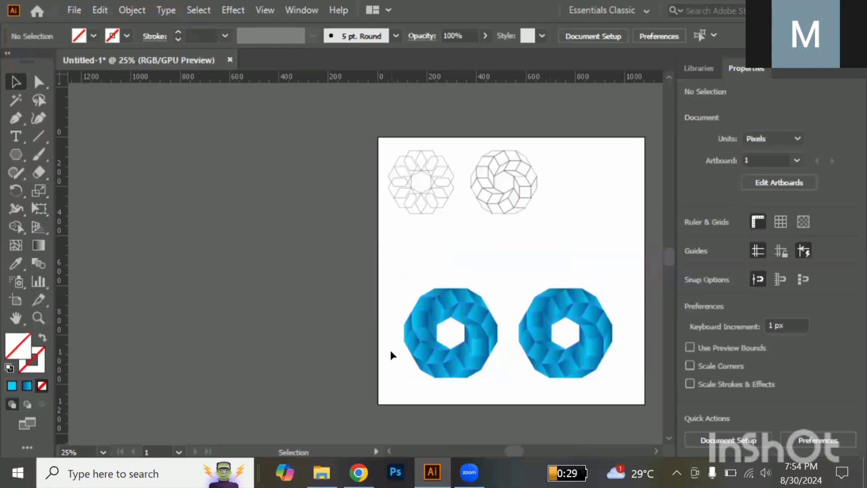
Draw a vertical line about 679 px long beside the artboard and copy the outline pattern's 1 pt stroke onto it.
{"action": "key", "text": "p"}
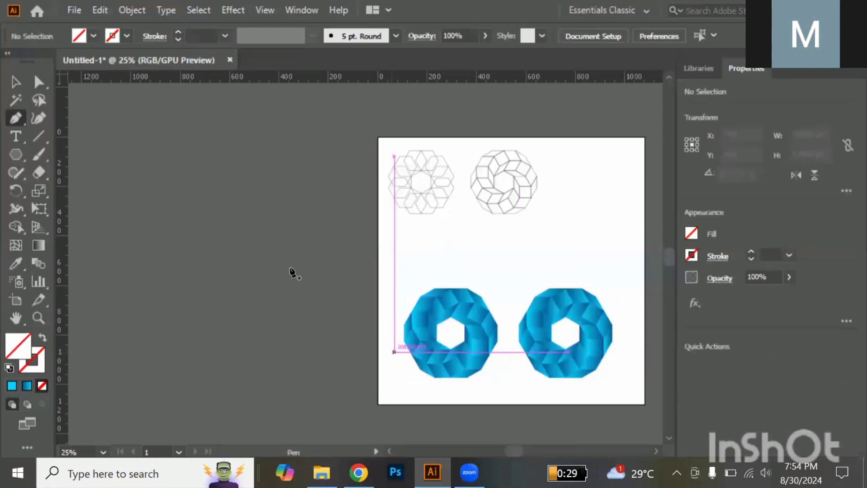
{"action": "left_click", "coordinate": [194, 212]}
{"action": "left_click", "coordinate": [197, 349]}
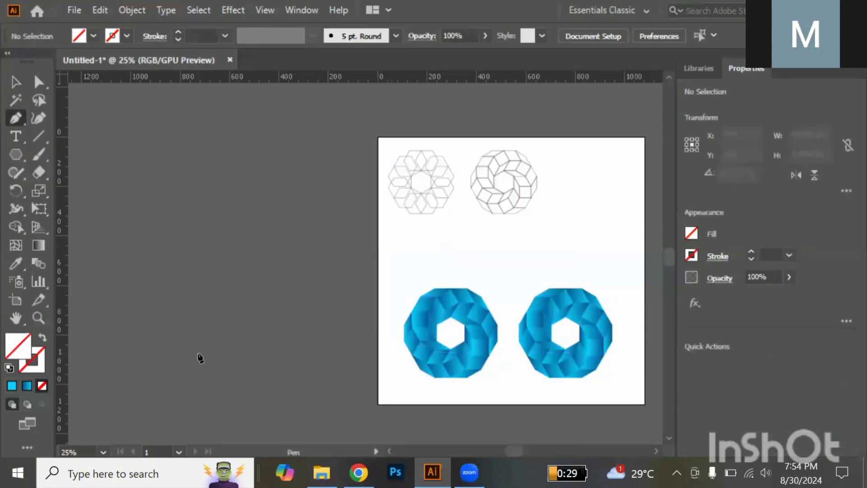
{"action": "left_click", "coordinate": [193, 381]}
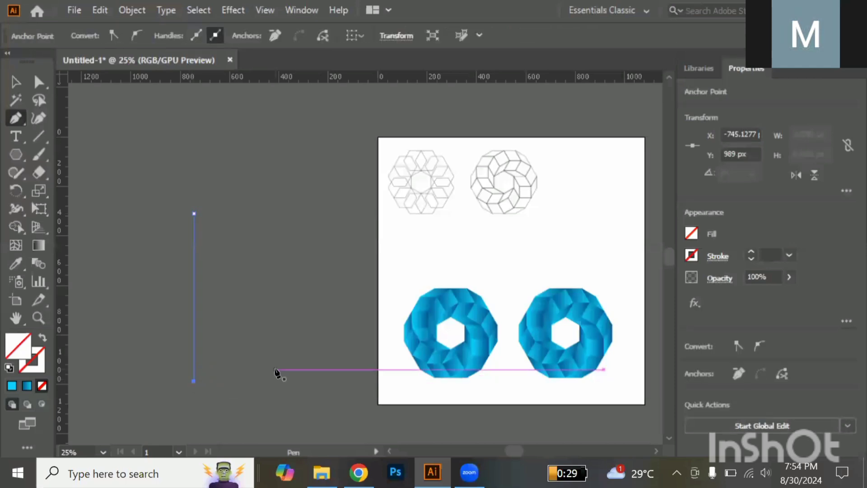
{"action": "key", "text": "i"}
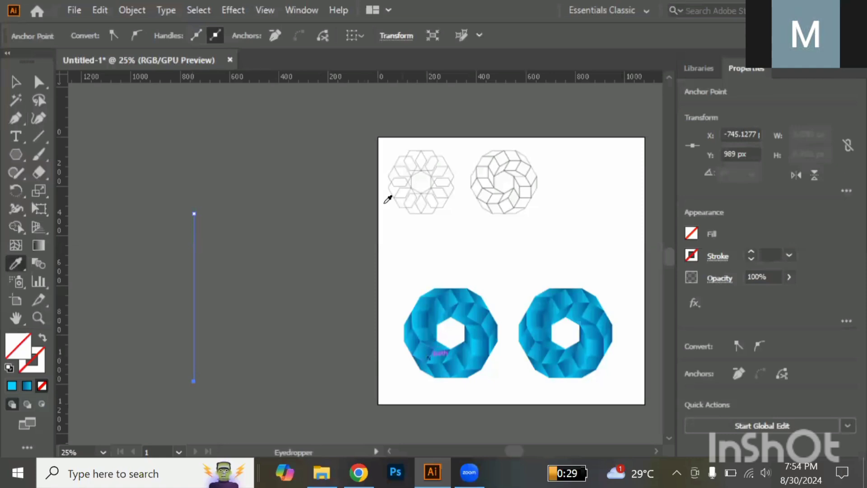
{"action": "left_click", "coordinate": [414, 211]}
{"action": "key", "text": "v"}
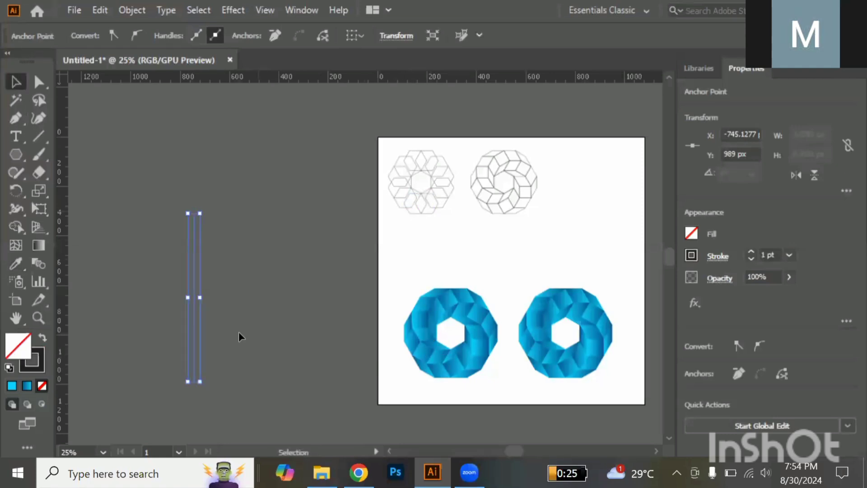
Duplicate the vertical line about 64 px sideways and repeat the copy until twelve evenly spaced lines reach the artboard's edge.
{"action": "left_click", "coordinate": [239, 337]}
{"action": "left_click_drag", "start_coordinate": [194, 329], "coordinate": [214, 331]}
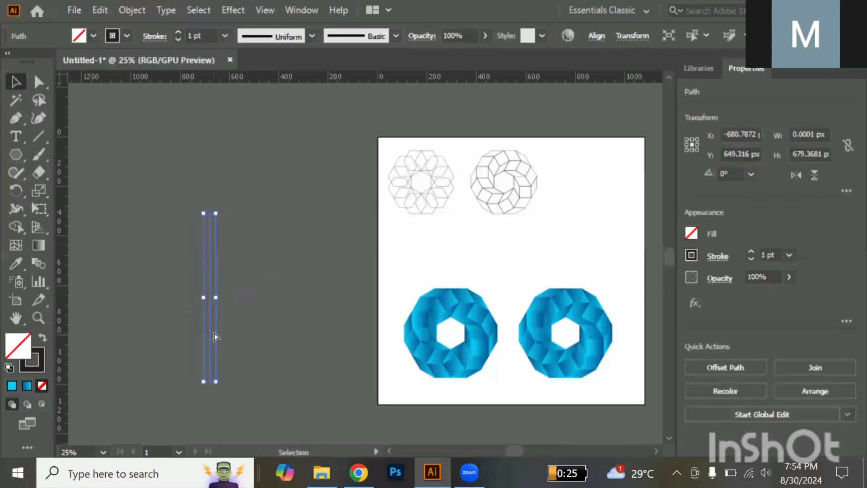
{"action": "key", "text": "ctrl+d"}
{"action": "key", "text": "ctrl+d"}
{"action": "key", "text": "ctrl+d"}
{"action": "key", "text": "ctrl+d"}
{"action": "key", "text": "ctrl+d"}
{"action": "key", "text": "ctrl+d"}
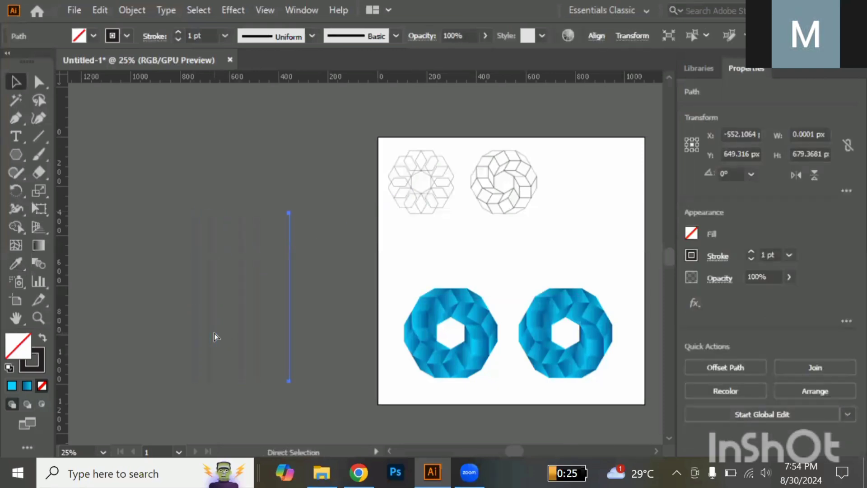
{"action": "key", "text": "ctrl+d"}
{"action": "key", "text": "ctrl+d"}
{"action": "key", "text": "ctrl+d"}
{"action": "key", "text": "ctrl+d"}
{"action": "key", "text": "ctrl+d"}
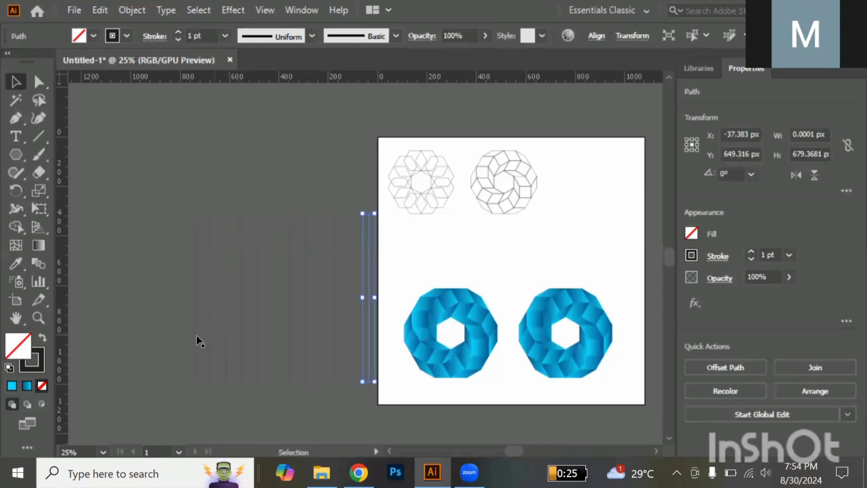
Select all the vertical lines and make a copy of them rotated by 90° to form a grid.
{"action": "left_click_drag", "start_coordinate": [191, 333], "coordinate": [386, 396]}
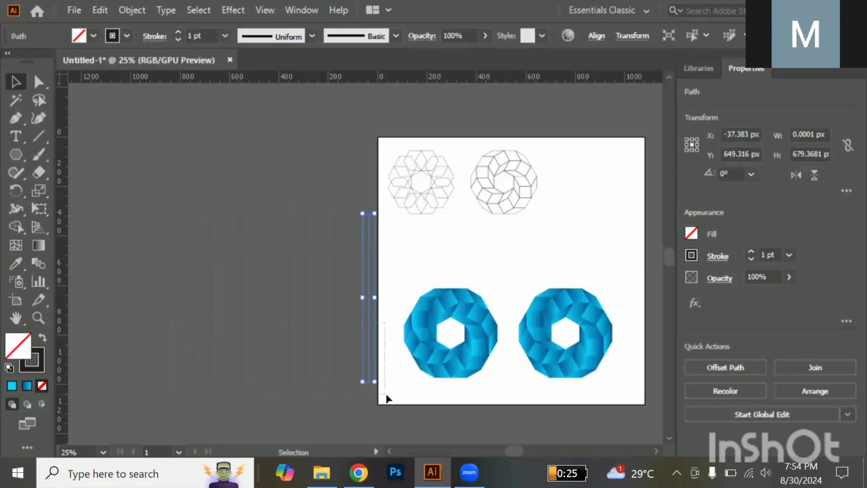
{"action": "right_click", "coordinate": [337, 365]}
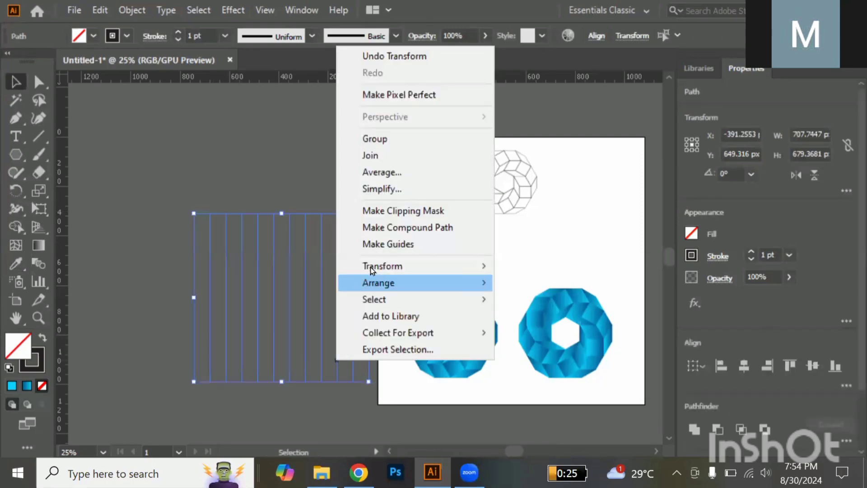
{"action": "mouse_move", "coordinate": [371, 267]}
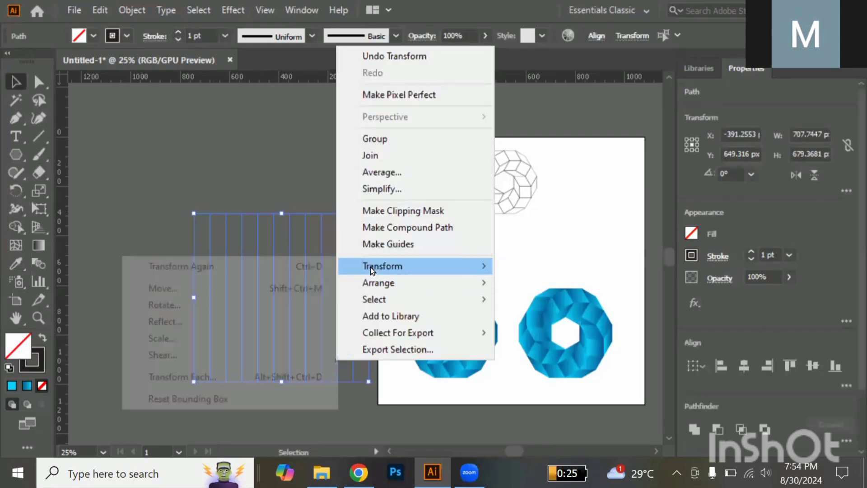
{"action": "left_click", "coordinate": [171, 305]}
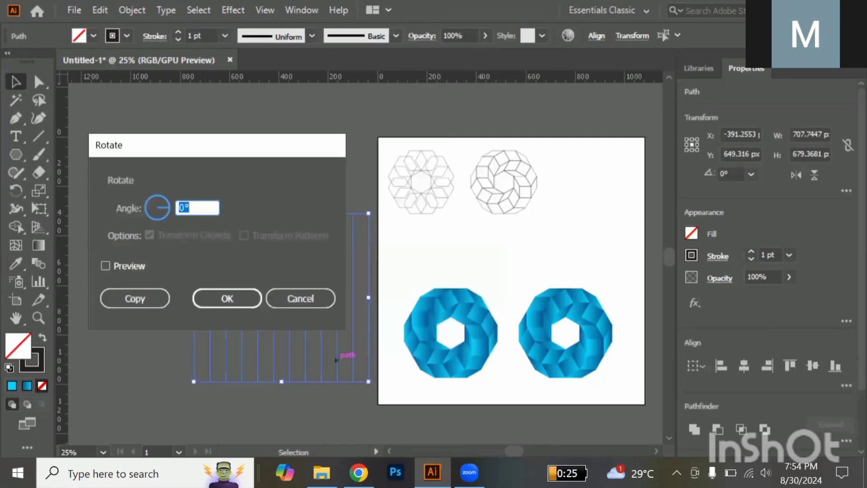
{"action": "type", "text": "90"}
{"action": "left_click", "coordinate": [106, 266]}
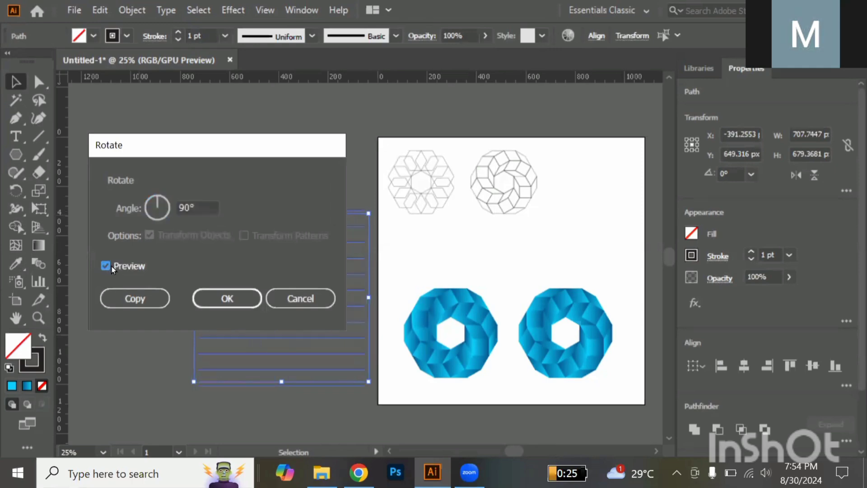
{"action": "left_click", "coordinate": [149, 298]}
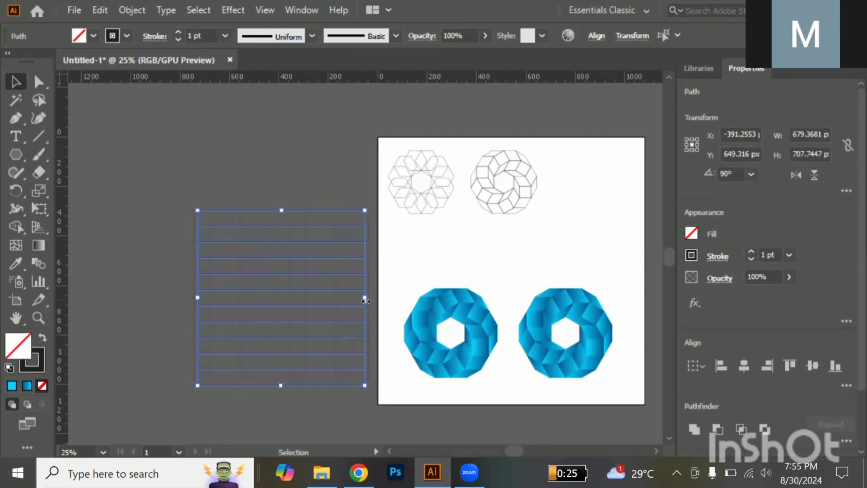
Stretch the horizontal grid lines past the vertical ones on both sides to a width of about 846 px.
{"action": "left_click_drag", "start_coordinate": [365, 300], "coordinate": [388, 300]}
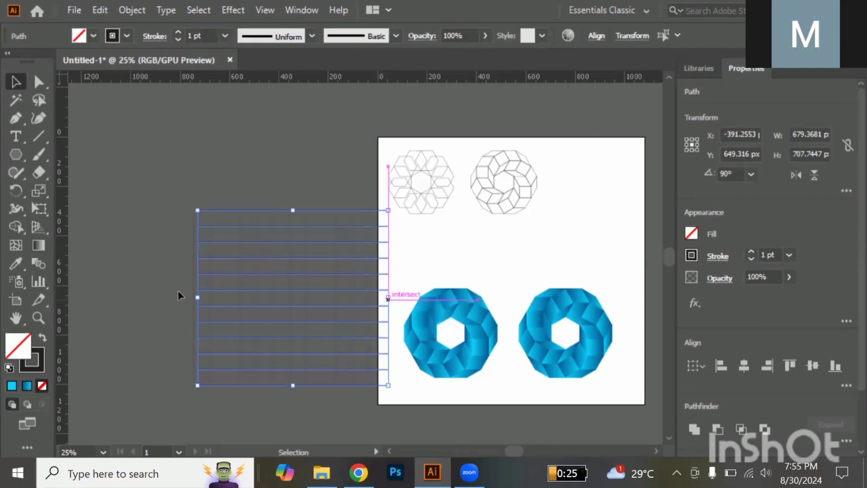
{"action": "left_click_drag", "start_coordinate": [198, 298], "coordinate": [179, 303]}
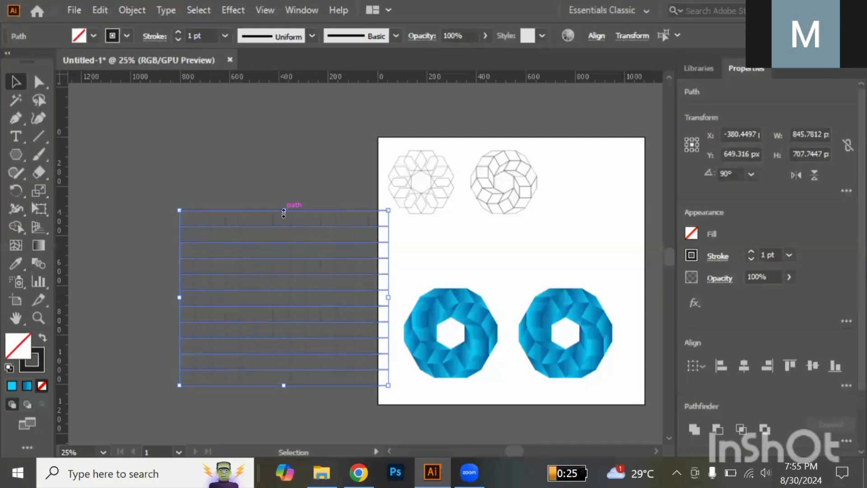
{"action": "left_click", "coordinate": [176, 224]}
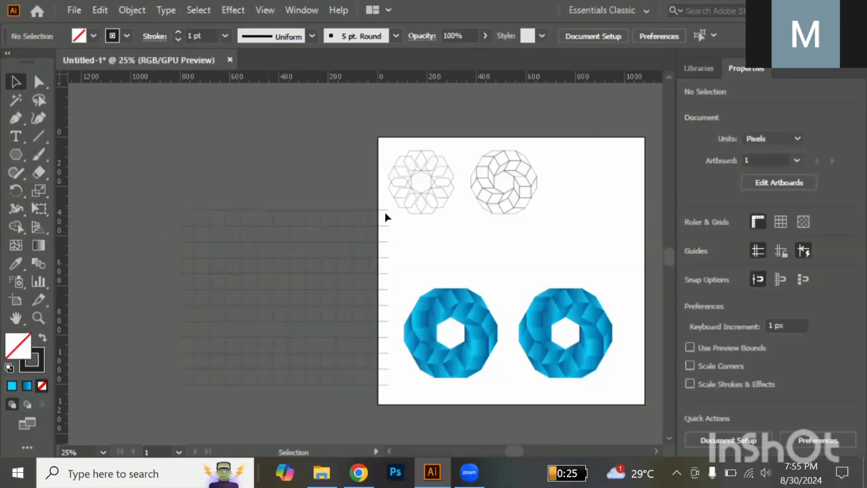
Stretch the vertical grid lines past the horizontal ones above and below to a height of about 810 px.
{"action": "left_click", "coordinate": [281, 216]}
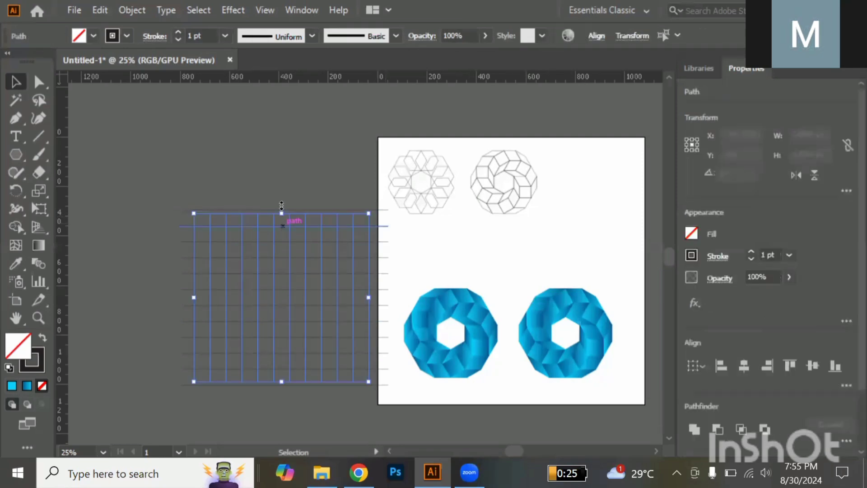
{"action": "left_click_drag", "start_coordinate": [281, 201], "coordinate": [281, 185]}
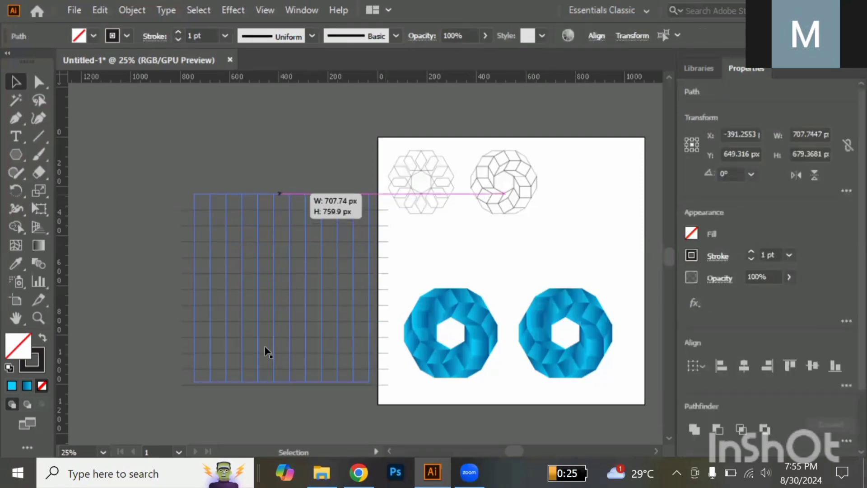
{"action": "left_click_drag", "start_coordinate": [281, 382], "coordinate": [280, 398]}
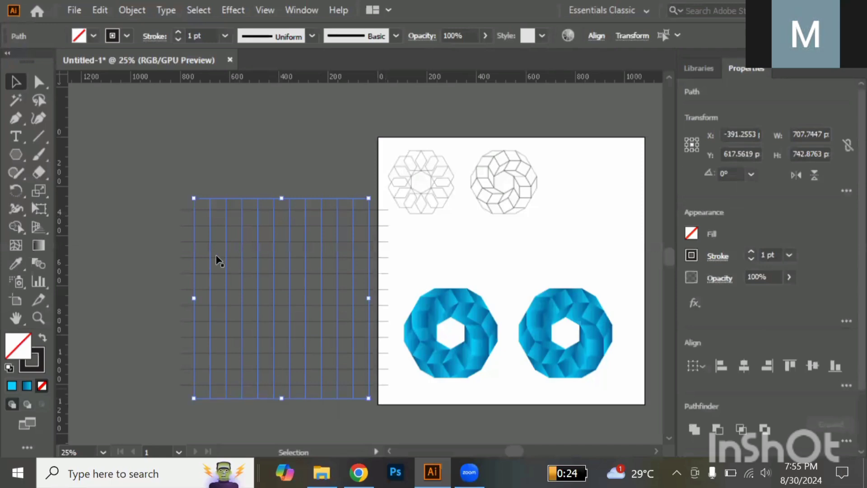
{"action": "left_click", "coordinate": [145, 193]}
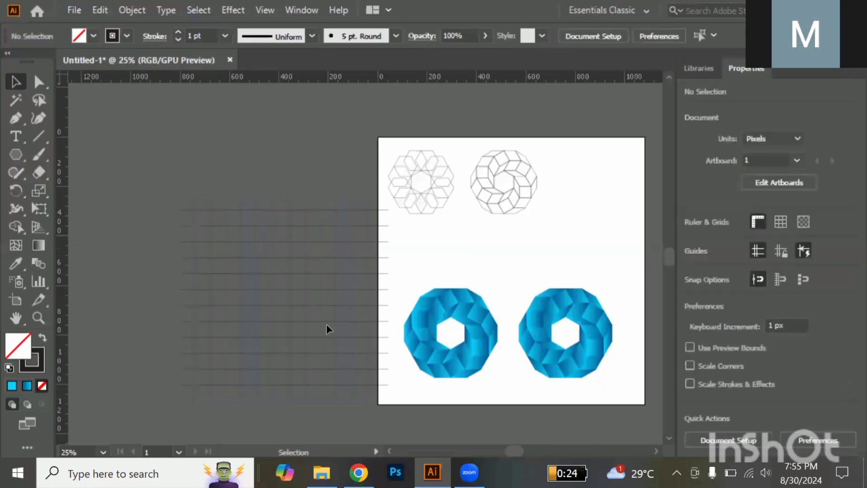
Scale the whole line grid down to about 600 by 575 px, place it over the left blue ring and group its lines.
{"action": "left_click", "coordinate": [388, 391]}
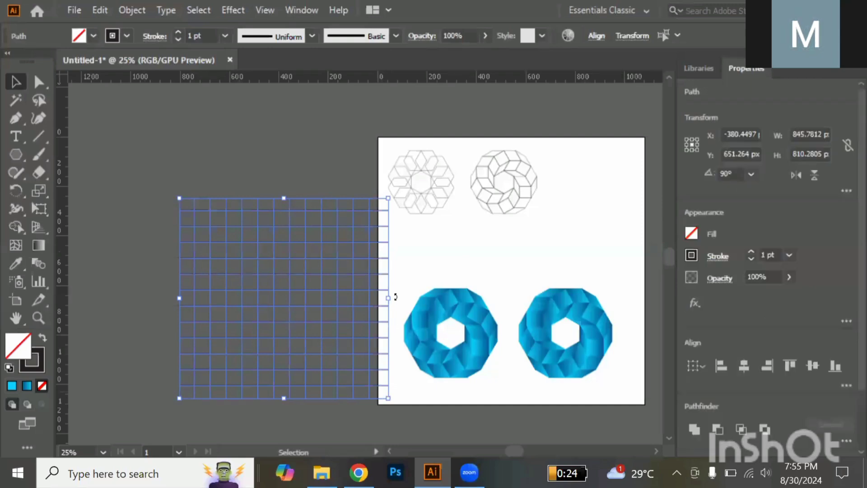
{"action": "left_click_drag", "start_coordinate": [384, 301], "coordinate": [482, 339]}
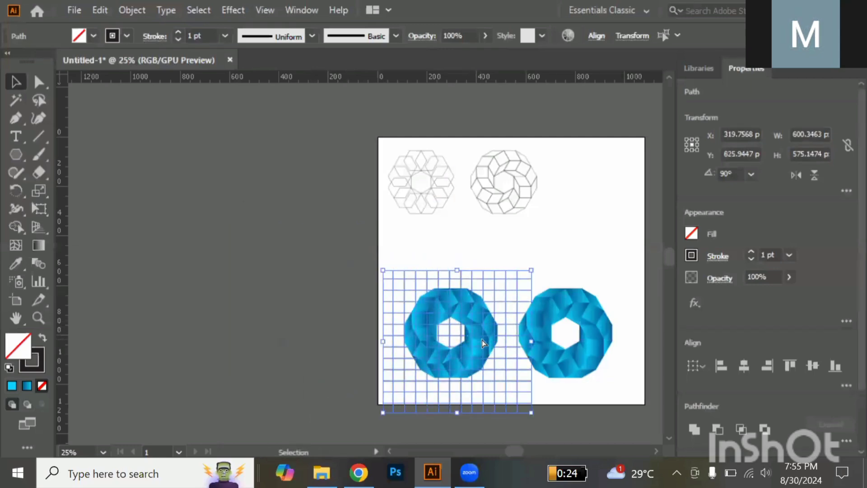
{"action": "key", "text": "ctrl+g"}
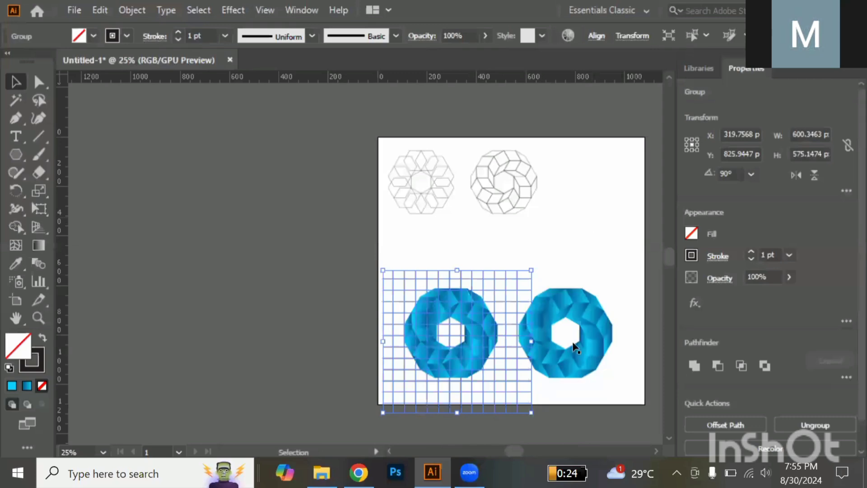
Move the right ring aside, then shrink the grid to fit inside the artboard and centre the left ring on it.
{"action": "left_click_drag", "start_coordinate": [573, 362], "coordinate": [637, 362]}
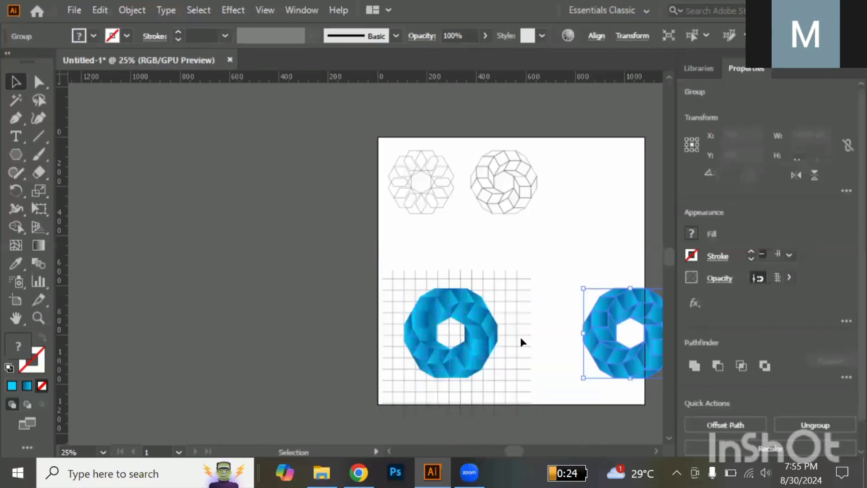
{"action": "left_click", "coordinate": [520, 336]}
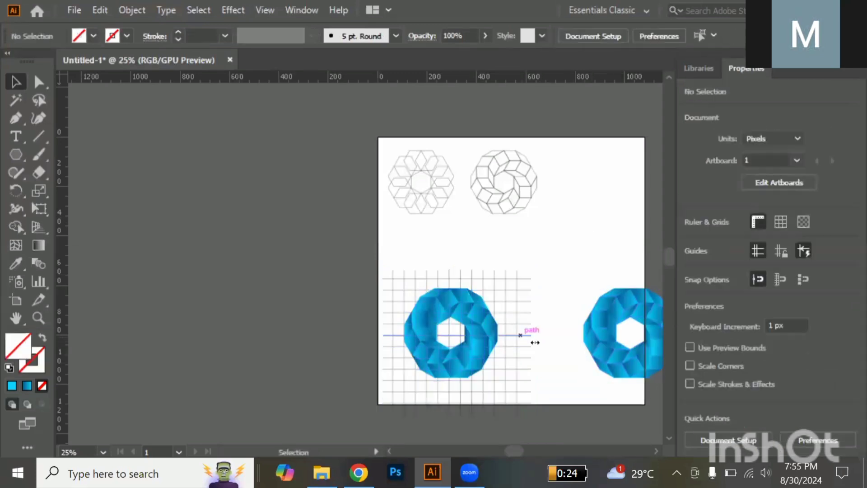
{"action": "left_click", "coordinate": [532, 342]}
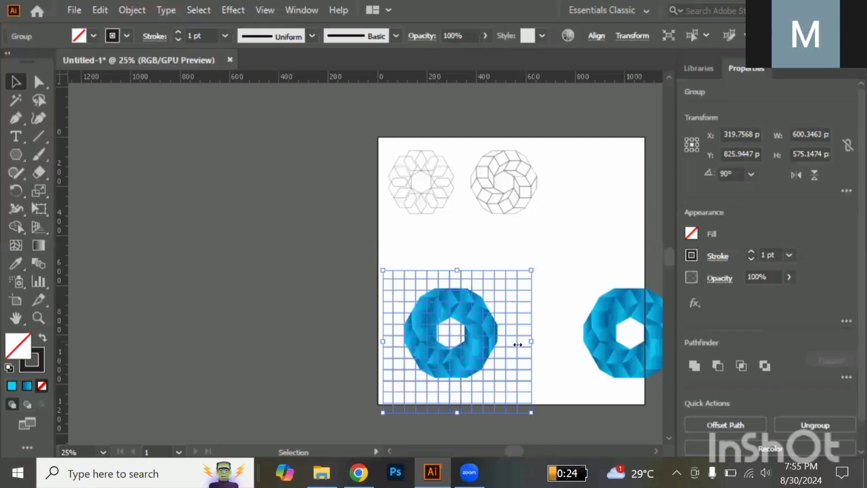
{"action": "left_click_drag", "start_coordinate": [518, 345], "coordinate": [374, 318]}
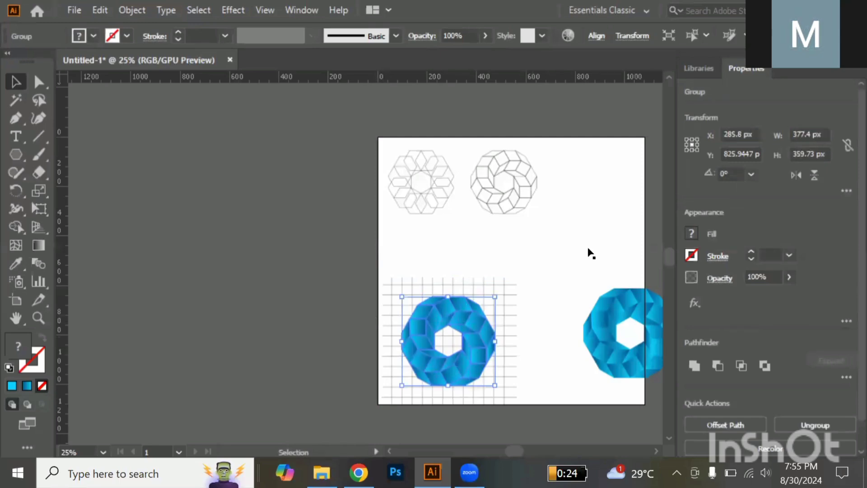
Move the other ring back onto the artboard and raise it to about Y 597 px, leaving room for text beneath.
{"action": "scroll", "coordinate": [583, 246], "scroll_direction": "down", "scroll_amount": 2}
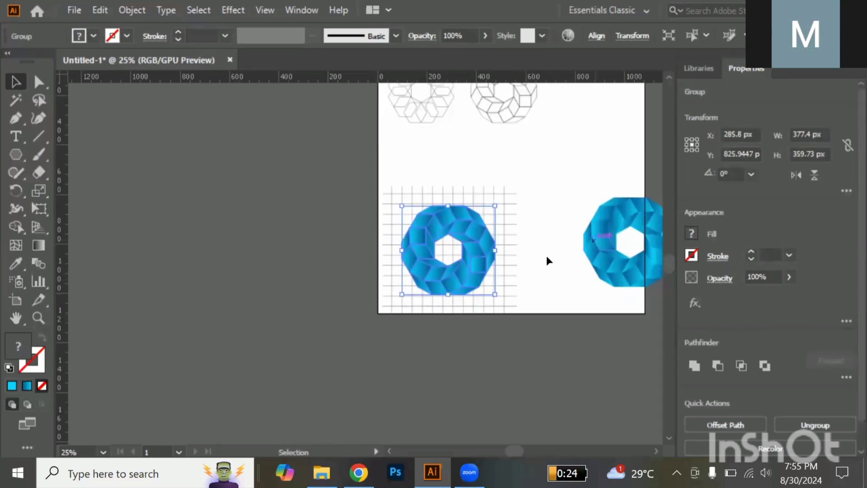
{"action": "left_click_drag", "start_coordinate": [594, 239], "coordinate": [548, 256]}
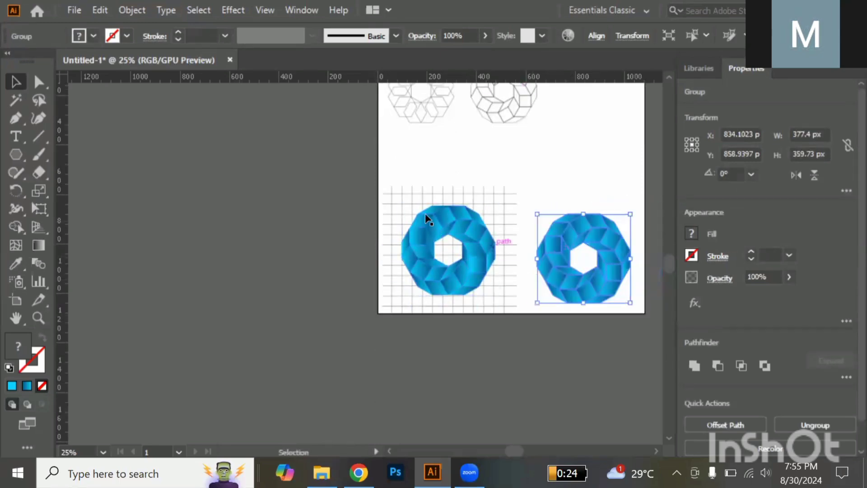
{"action": "scroll", "coordinate": [428, 219], "scroll_direction": "up", "scroll_amount": 1}
{"action": "scroll", "coordinate": [428, 219], "scroll_direction": "up", "scroll_amount": 1}
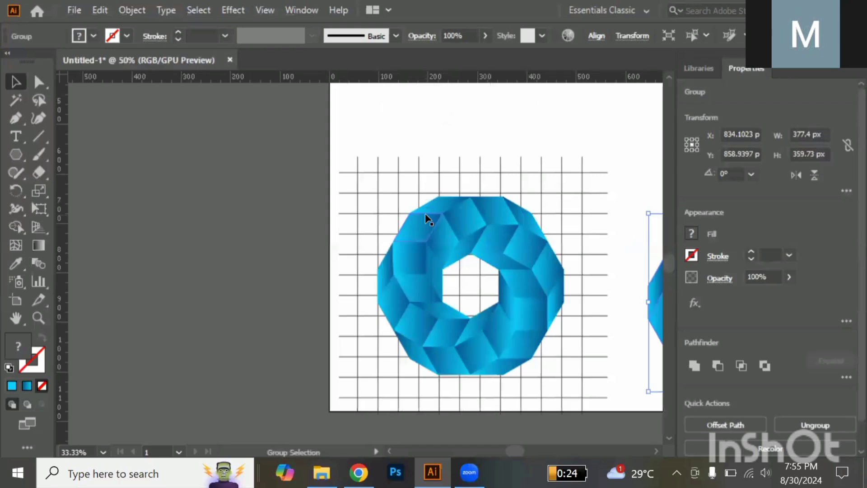
{"action": "scroll", "coordinate": [428, 219], "scroll_direction": "down", "scroll_amount": 1}
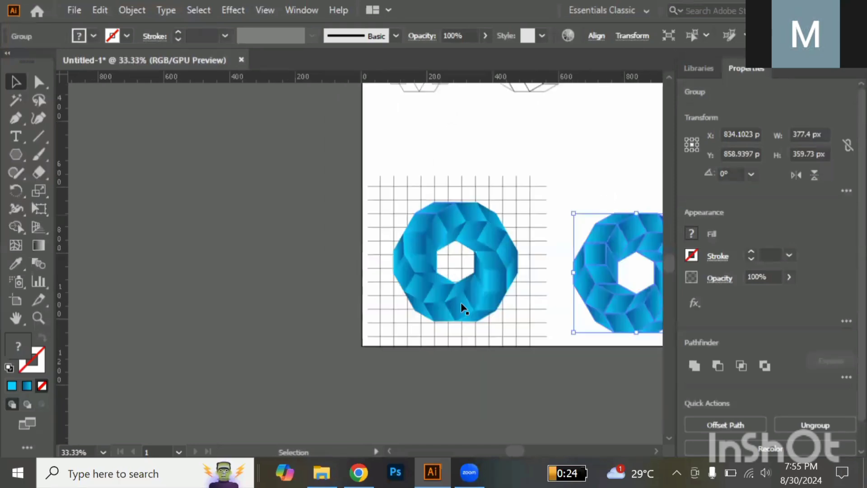
{"action": "scroll", "coordinate": [615, 271], "scroll_direction": "right", "scroll_amount": 4}
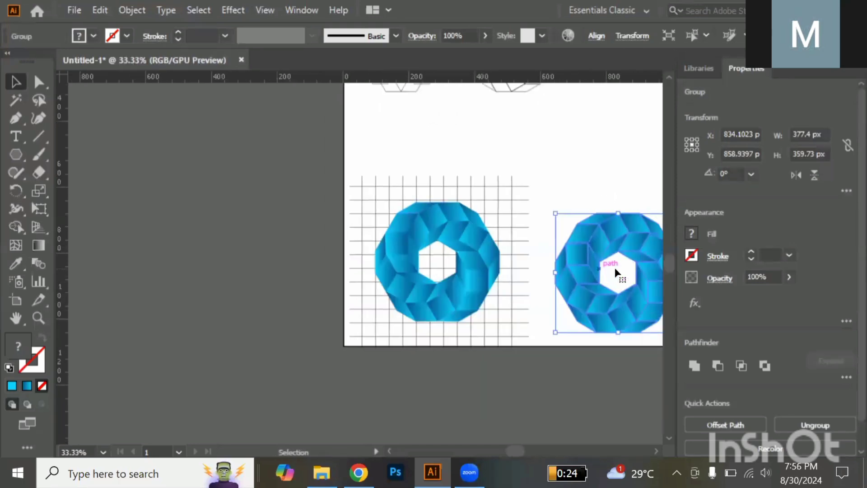
{"action": "left_click_drag", "start_coordinate": [494, 316], "coordinate": [493, 219]}
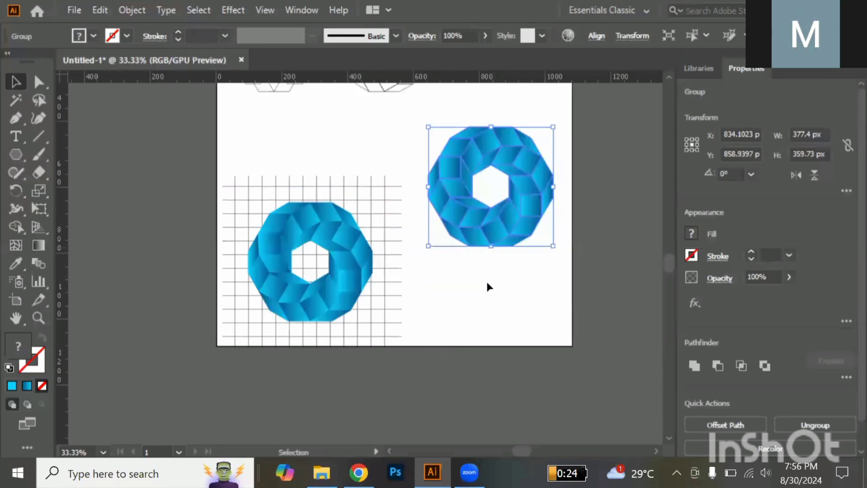
{"action": "left_click", "coordinate": [488, 283]}
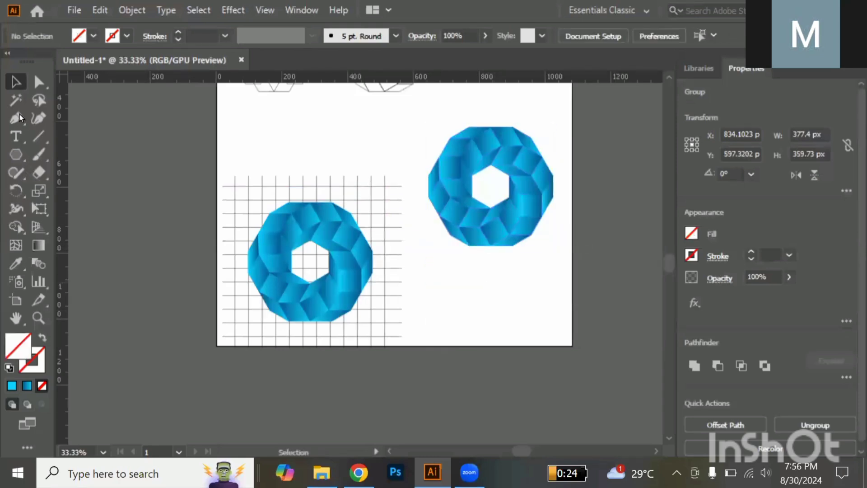
Add the text "3D-LOGO DESIGN" in 44 pt Myriad Pro below the raised ring.
{"action": "left_click", "coordinate": [14, 138]}
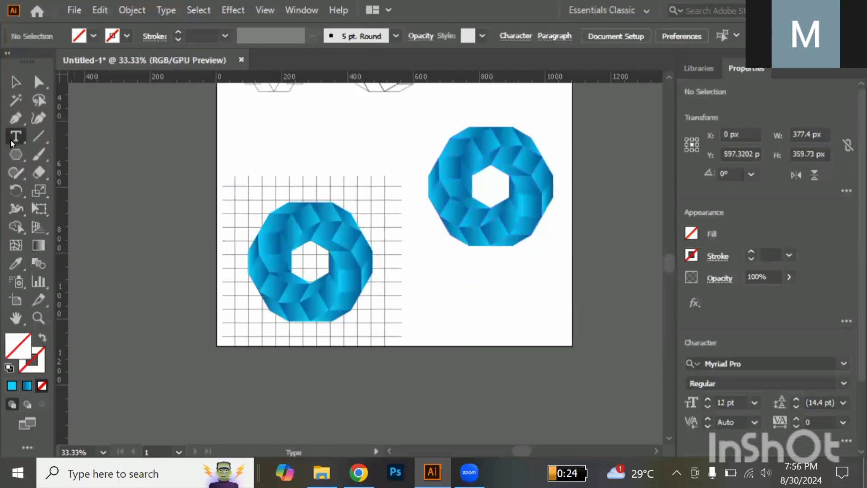
{"action": "left_click", "coordinate": [461, 269]}
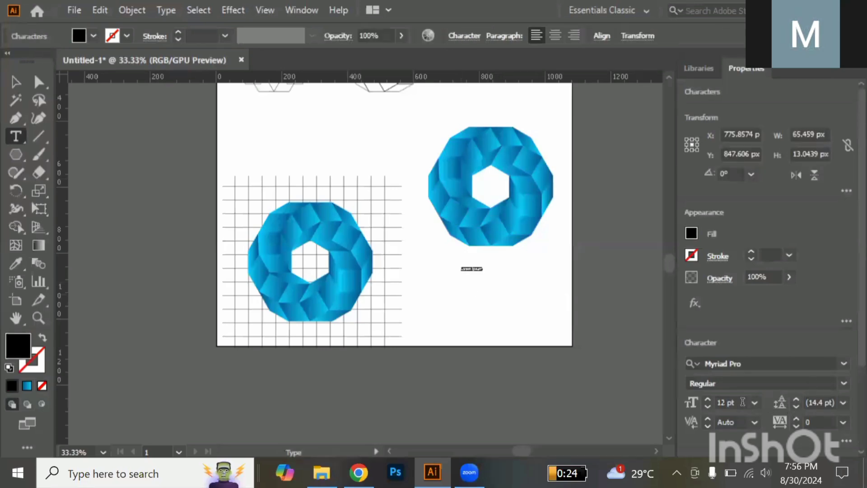
{"action": "scroll", "coordinate": [737, 399], "scroll_direction": "down", "scroll_amount": 12}
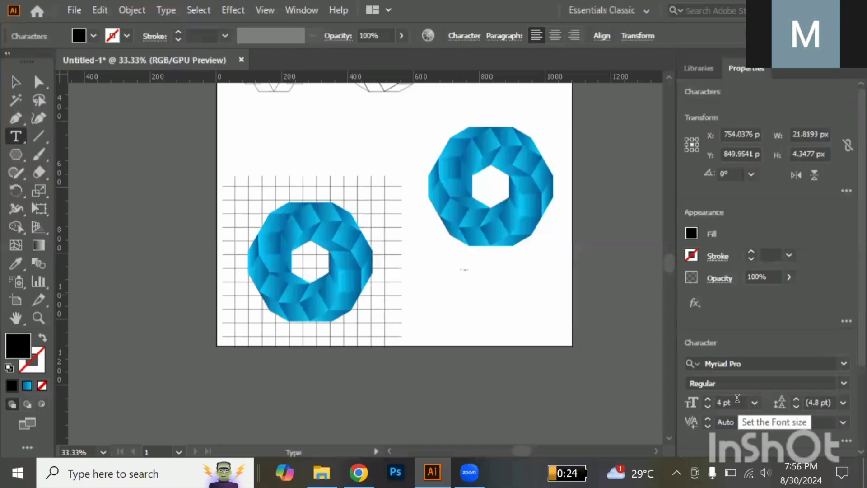
{"action": "scroll", "coordinate": [737, 399], "scroll_direction": "up", "scroll_amount": 20}
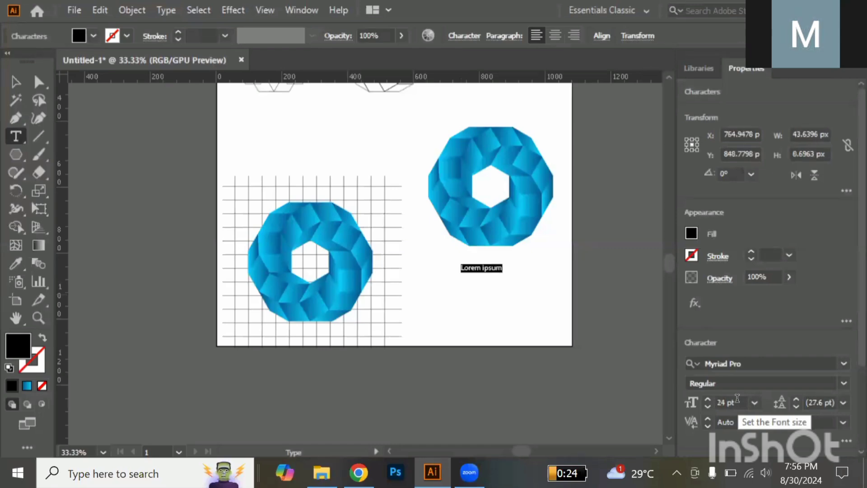
{"action": "scroll", "coordinate": [737, 399], "scroll_direction": "up", "scroll_amount": 19}
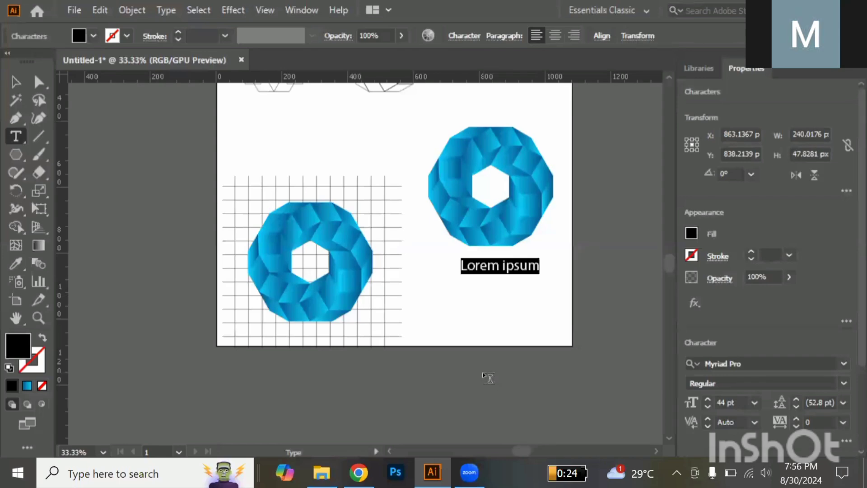
{"action": "type", "text": "3D-"}
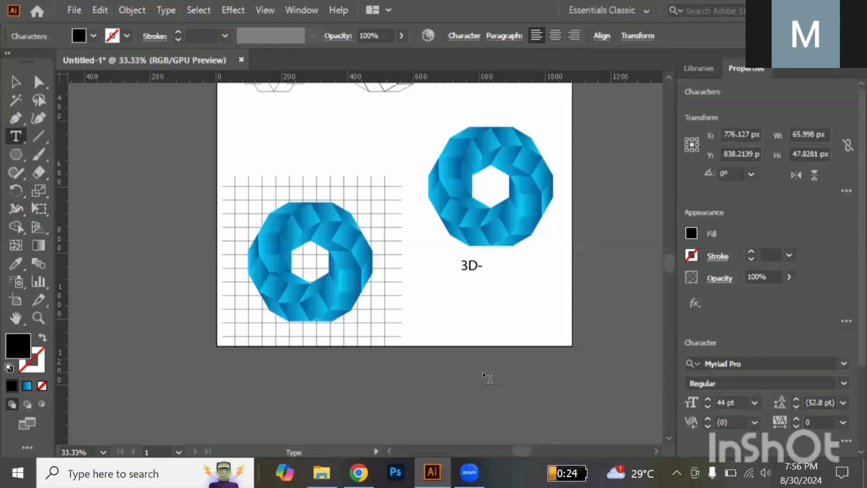
{"action": "type", "text": "LOGO DES"}
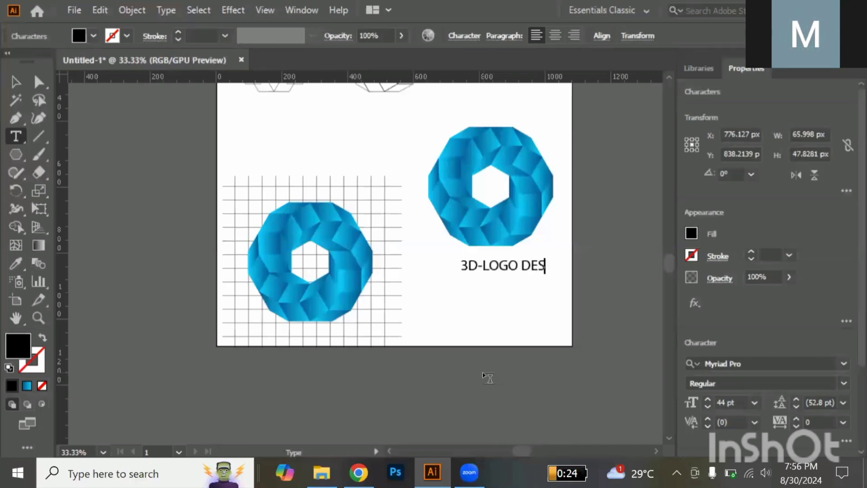
{"action": "type", "text": "IGN"}
Scale the 3D-LOGO DESIGN text down to about 33.5 pt and centre it under the raised ring.
{"action": "left_click", "coordinate": [16, 83]}
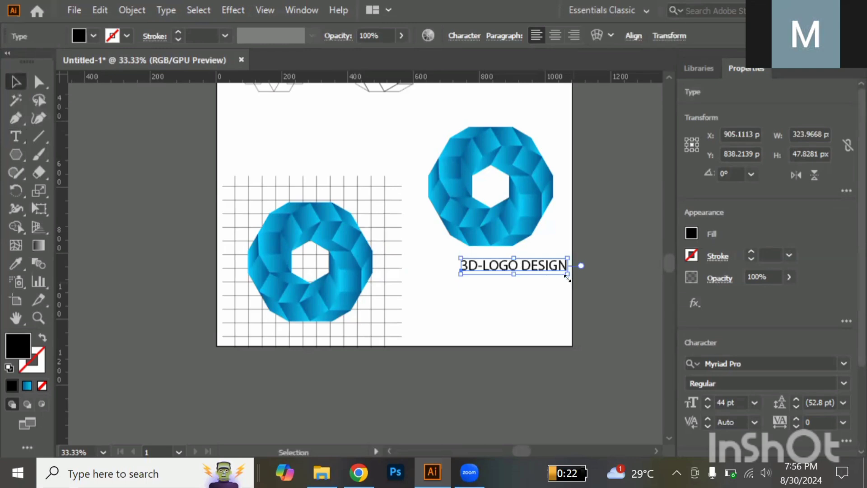
{"action": "left_click_drag", "start_coordinate": [568, 278], "coordinate": [517, 273]}
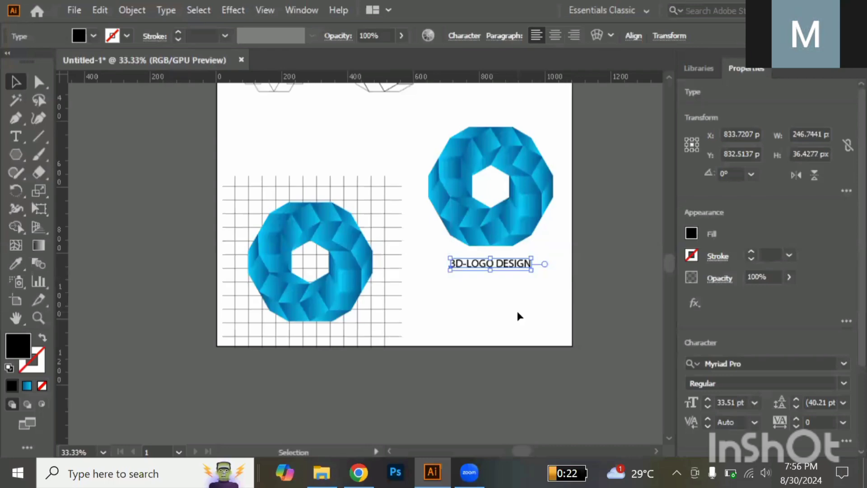
{"action": "left_click", "coordinate": [497, 283]}
Shift the 3D-LOGO DESIGN text slightly sideways and set its font to Arial Bold.
{"action": "scroll", "coordinate": [497, 281], "scroll_direction": "up", "scroll_amount": 4}
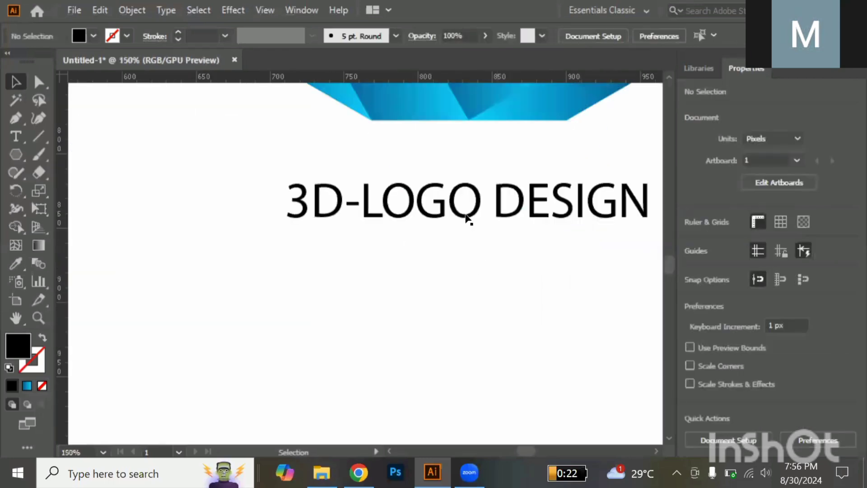
{"action": "left_click_drag", "start_coordinate": [467, 214], "coordinate": [575, 253]}
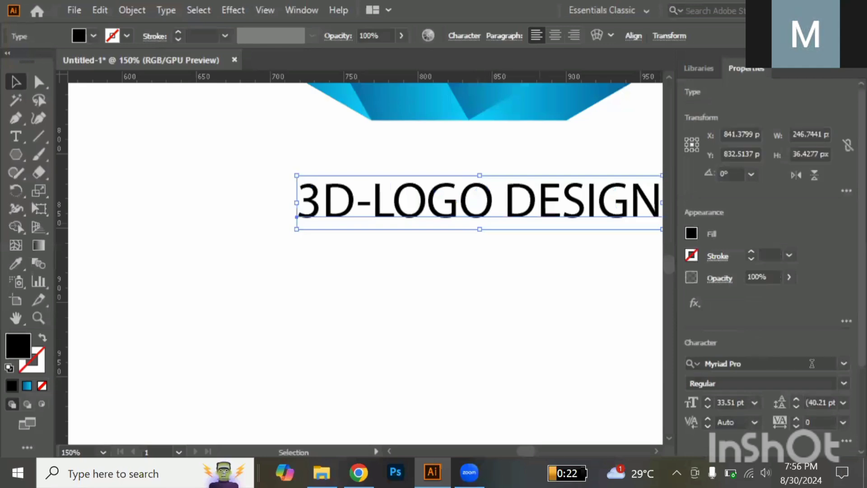
{"action": "left_click", "coordinate": [776, 368]}
{"action": "type", "text": "ARI"}
{"action": "key", "text": "Return"}
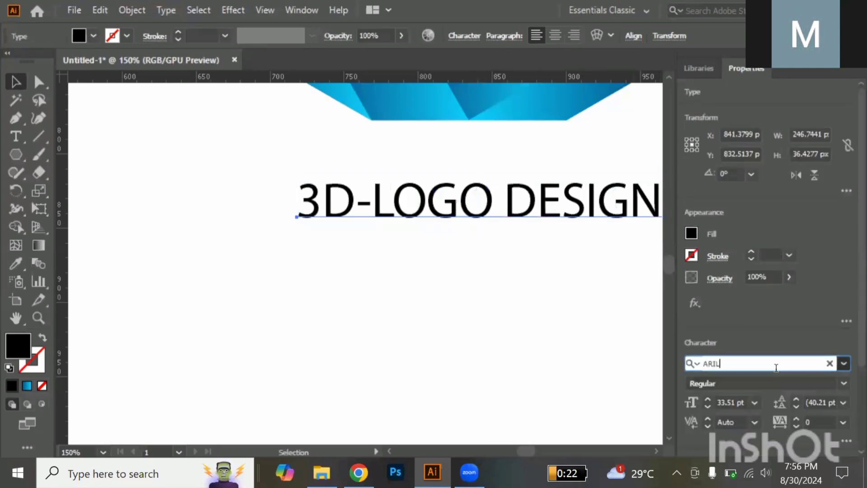
{"action": "left_click", "coordinate": [844, 382]}
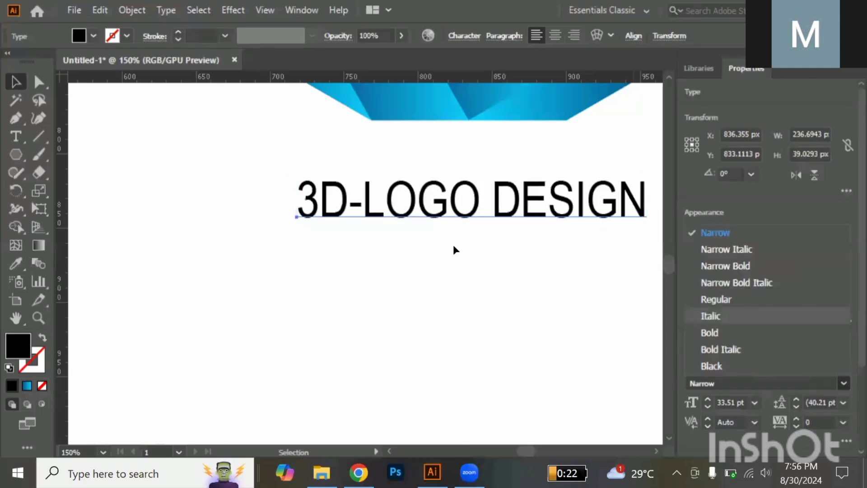
Scale the 3D-LOGO DESIGN text down to about 21.6 pt and reposition it under the ring.
{"action": "scroll", "coordinate": [454, 245], "scroll_direction": "down", "scroll_amount": 2}
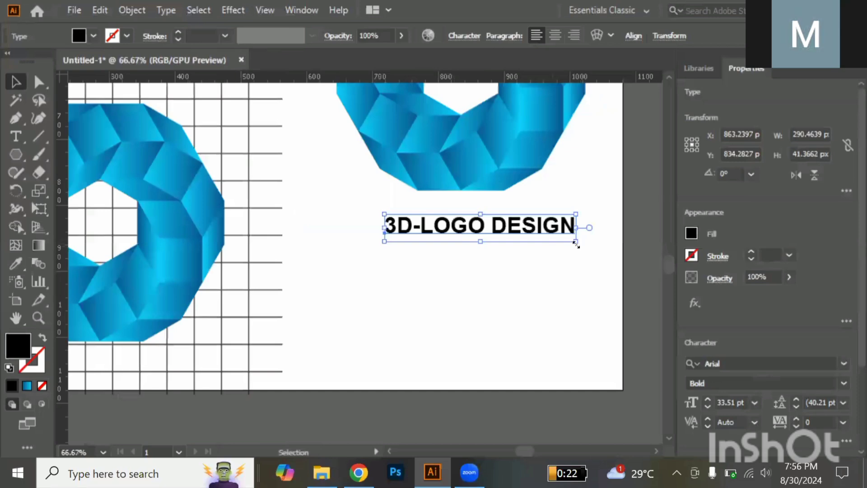
{"action": "left_click_drag", "start_coordinate": [545, 245], "coordinate": [543, 244]}
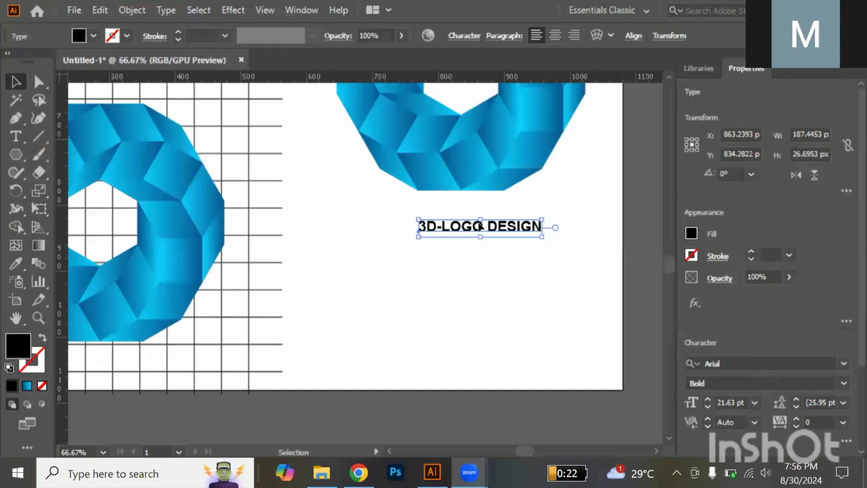
{"action": "left_click_drag", "start_coordinate": [495, 225], "coordinate": [472, 225]}
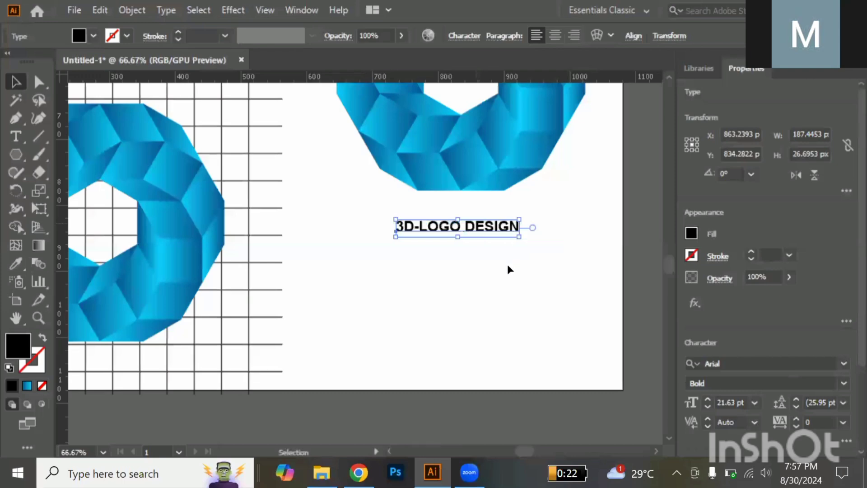
Add a Lorem ipsum placeholder text block about 332 × 159 px in 9 pt Arial Bold below the 3D-LOGO DESIGN title.
{"action": "left_click", "coordinate": [503, 264]}
{"action": "key", "text": "t"}
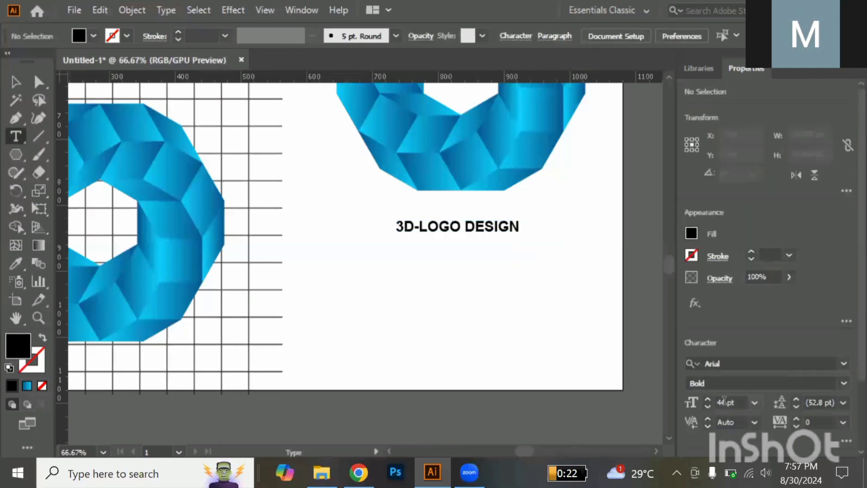
{"action": "scroll", "coordinate": [724, 401], "scroll_direction": "down", "scroll_amount": 20}
{"action": "left_click_drag", "start_coordinate": [351, 246], "coordinate": [562, 342]}
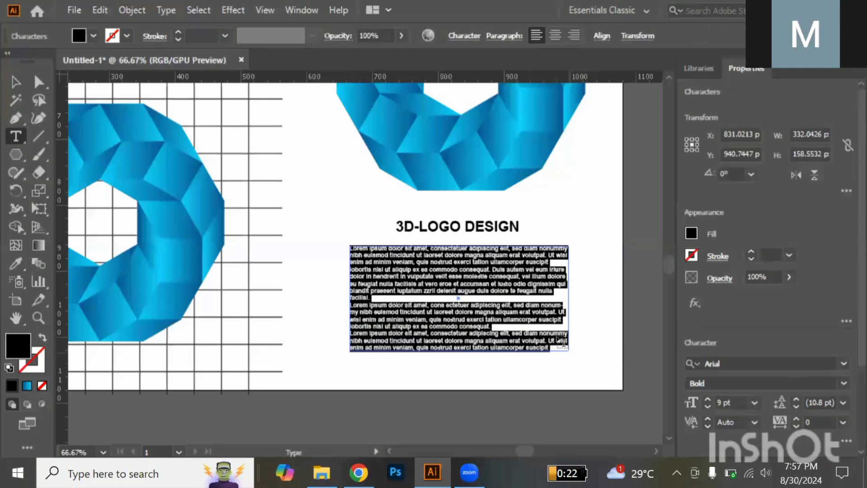
Set the placeholder paragraph's font size to 14 pt and centre-align it.
{"action": "scroll", "coordinate": [731, 405], "scroll_direction": "up", "scroll_amount": 4}
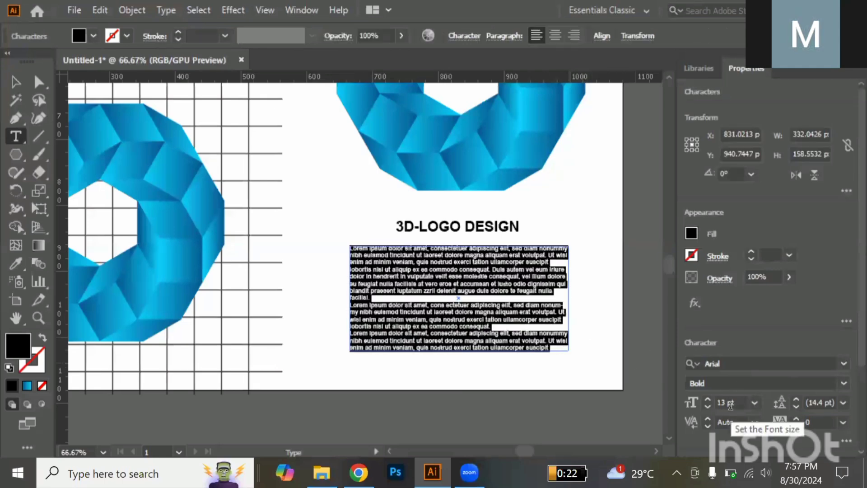
{"action": "scroll", "coordinate": [731, 406], "scroll_direction": "up", "scroll_amount": 1}
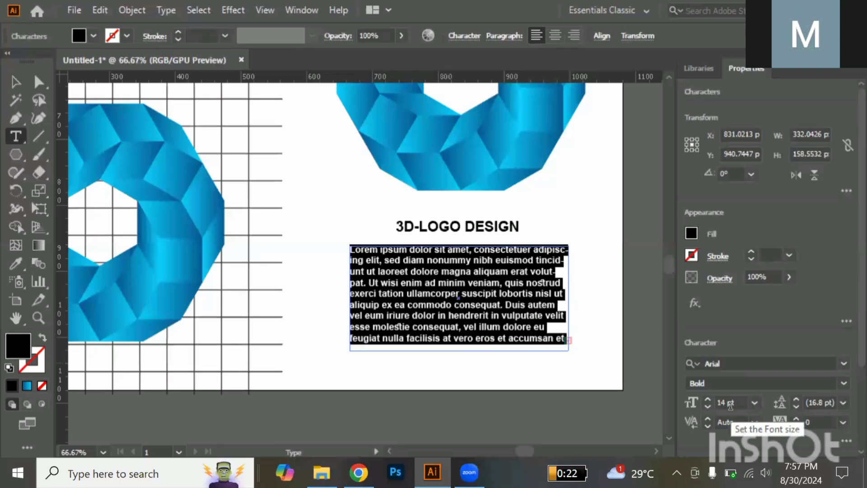
{"action": "left_click", "coordinate": [555, 36]}
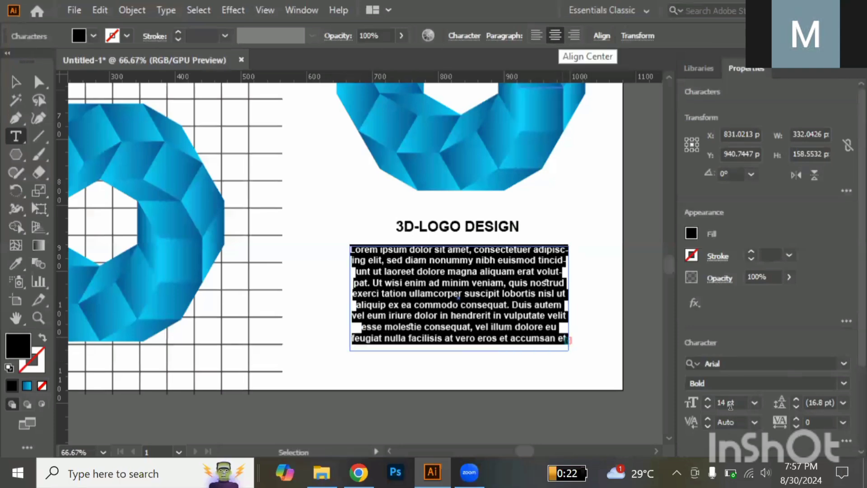
Delete the visible placeholder text after "commodo consequat." and extend the text frame downward to about 497 px high to expose the overflow.
{"action": "left_click_drag", "start_coordinate": [513, 305], "coordinate": [601, 366]}
{"action": "key", "text": "BackSpace"}
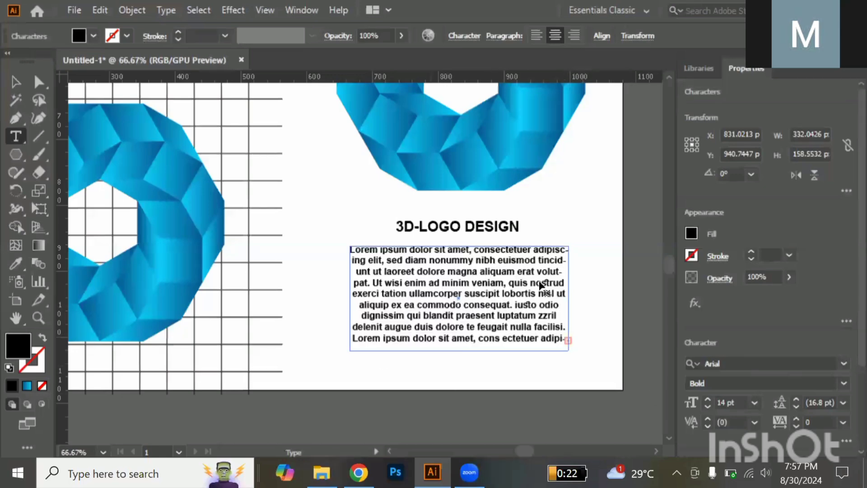
{"action": "key", "text": "Escape"}
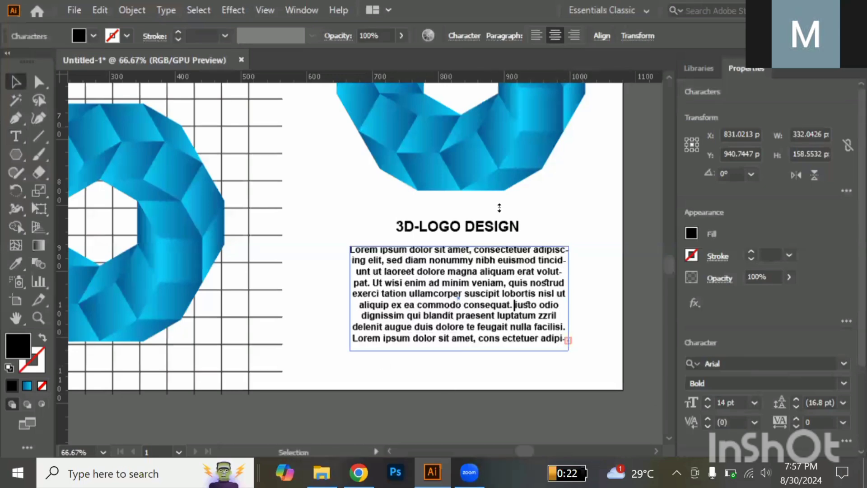
{"action": "key", "text": "ctrl+minus"}
{"action": "key", "text": "ctrl+minus"}
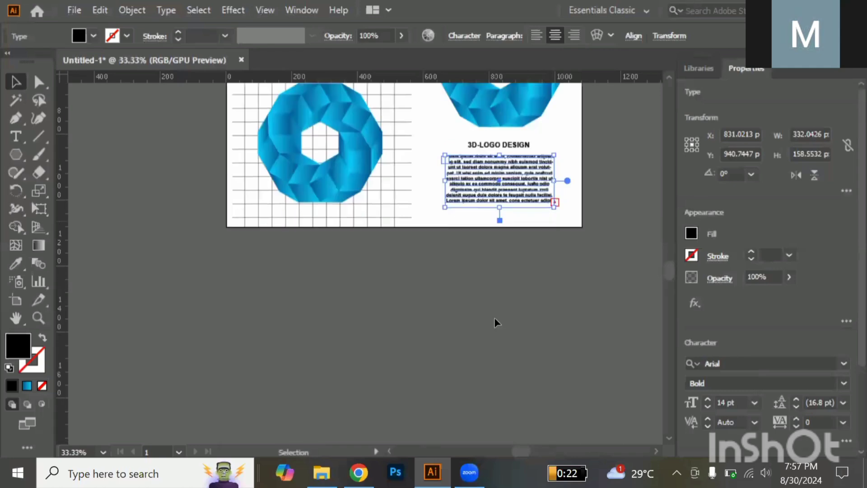
{"action": "left_click_drag", "start_coordinate": [500, 207], "coordinate": [496, 318]}
Delete the remaining placeholder text after "commodo consequat." and shorten the text frame to about 99 px high.
{"action": "key", "text": "t"}
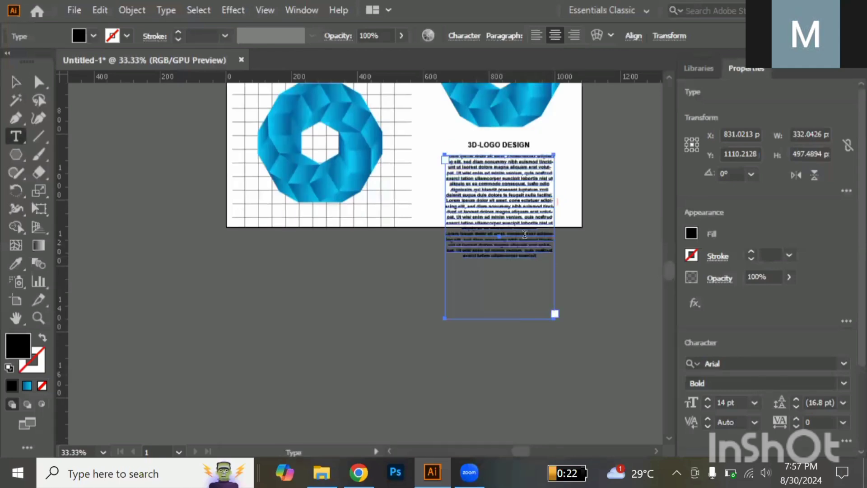
{"action": "left_click_drag", "start_coordinate": [537, 256], "coordinate": [461, 166]}
{"action": "key", "text": "BackSpace"}
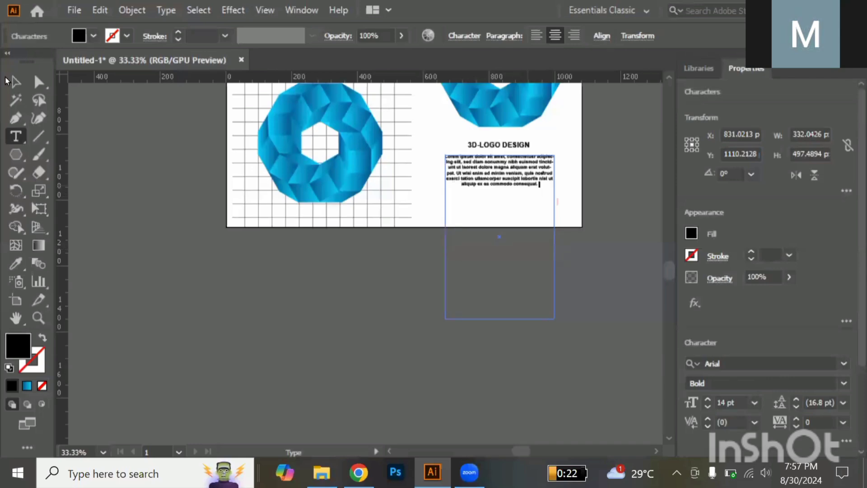
{"action": "left_click_drag", "start_coordinate": [502, 320], "coordinate": [497, 189]}
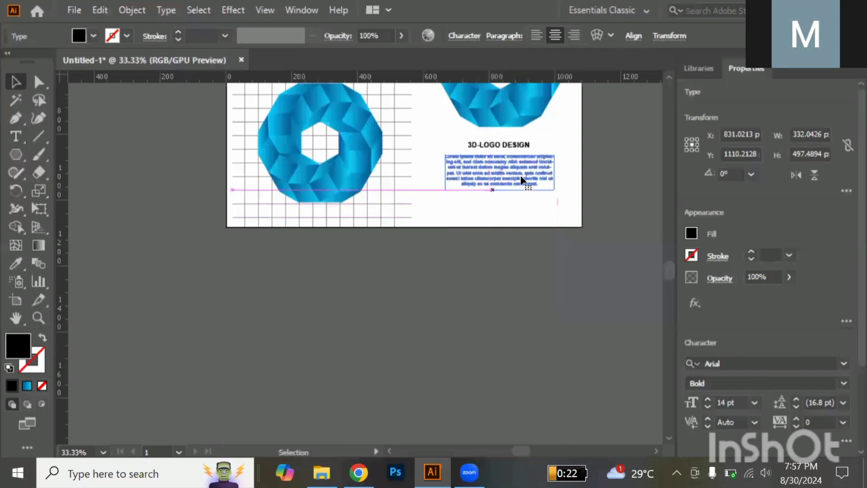
Recolour the 3D-LOGO DESIGN title and the paragraph below it to grey 828282.
{"action": "scroll", "coordinate": [521, 175], "scroll_direction": "up", "scroll_amount": 2}
{"action": "scroll", "coordinate": [522, 180], "scroll_direction": "up", "scroll_amount": 1}
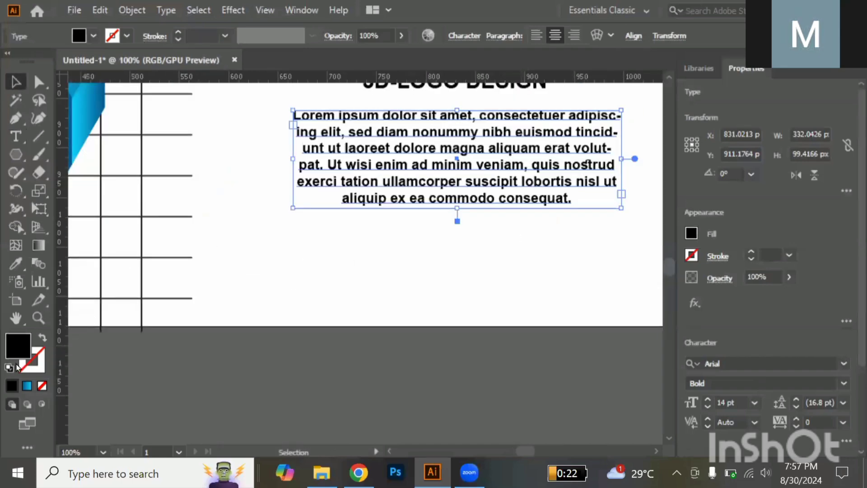
{"action": "scroll", "coordinate": [14, 350], "scroll_direction": "up", "scroll_amount": 2}
{"action": "scroll", "coordinate": [14, 349], "scroll_direction": "up", "scroll_amount": 2}
{"action": "left_click", "coordinate": [485, 227], "text": "shift"}
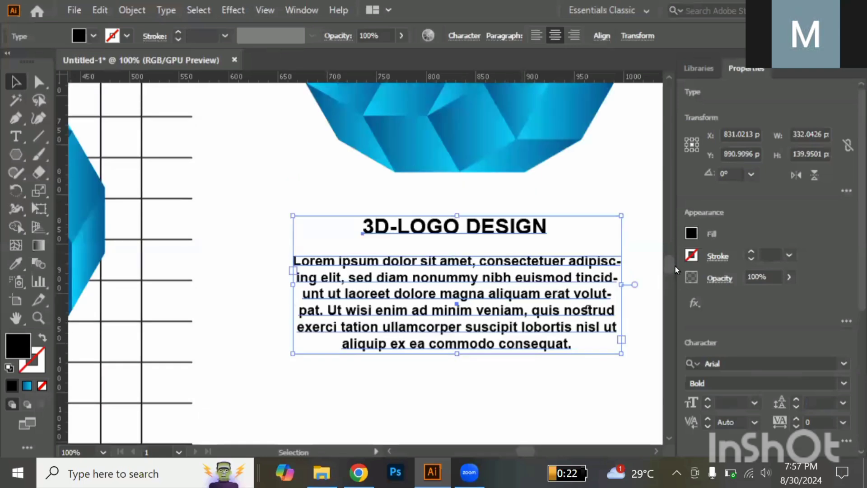
{"action": "double_click", "coordinate": [17, 348]}
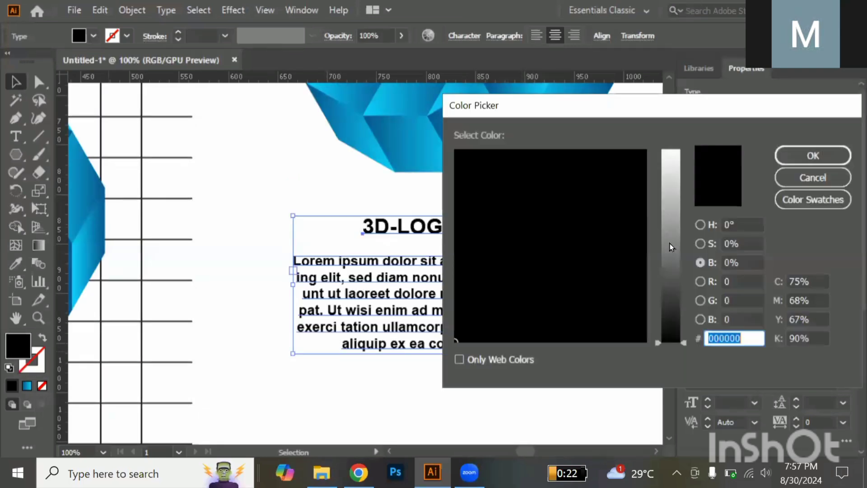
{"action": "left_click", "coordinate": [672, 246]}
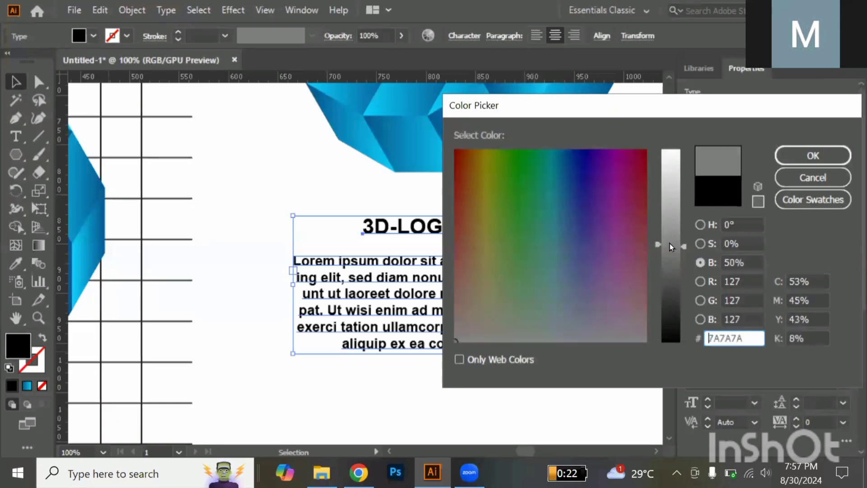
{"action": "left_click", "coordinate": [669, 245]}
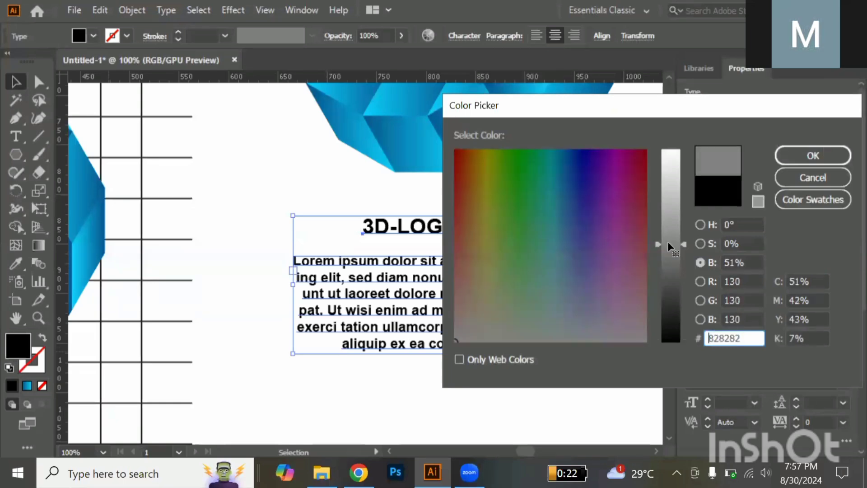
{"action": "key", "text": "Return"}
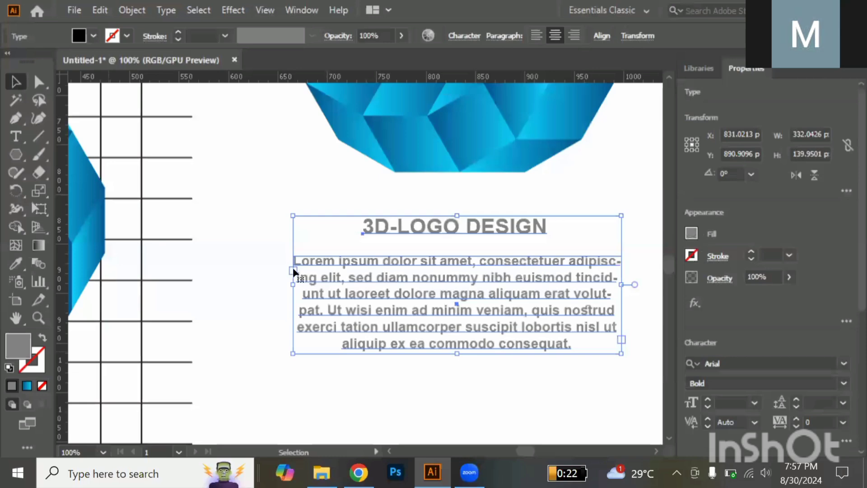
{"action": "key", "text": "ctrl+shift+a"}
Move the lower ring together with its line grid slightly straight up from the artboard's bottom edge.
{"action": "key", "text": "ctrl+0"}
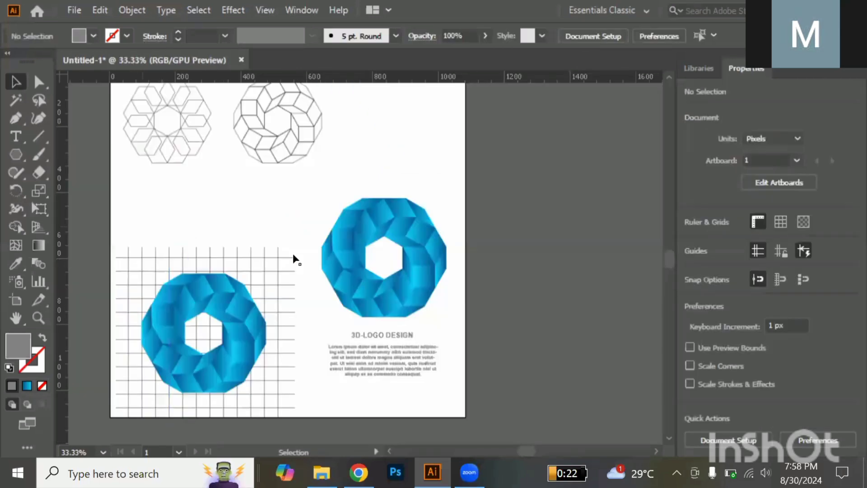
{"action": "left_click_drag", "start_coordinate": [292, 254], "coordinate": [220, 339]}
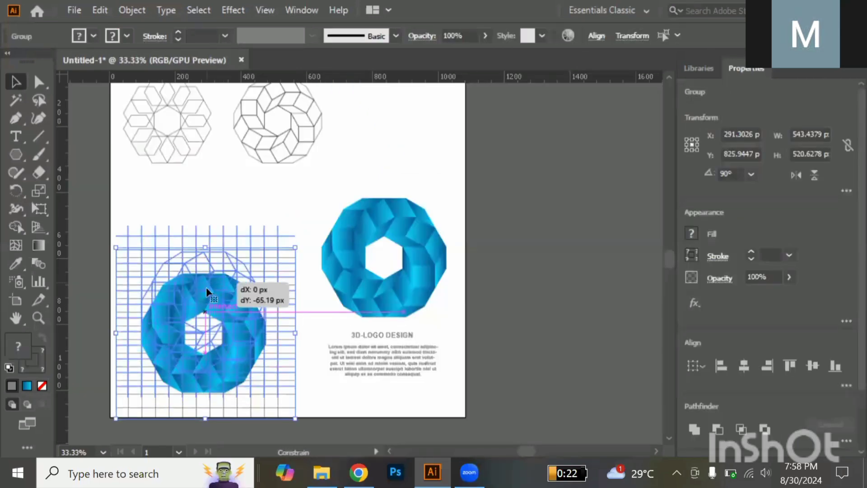
{"action": "left_click_drag", "start_coordinate": [207, 287], "coordinate": [206, 293]}
{"action": "left_click", "coordinate": [313, 290]}
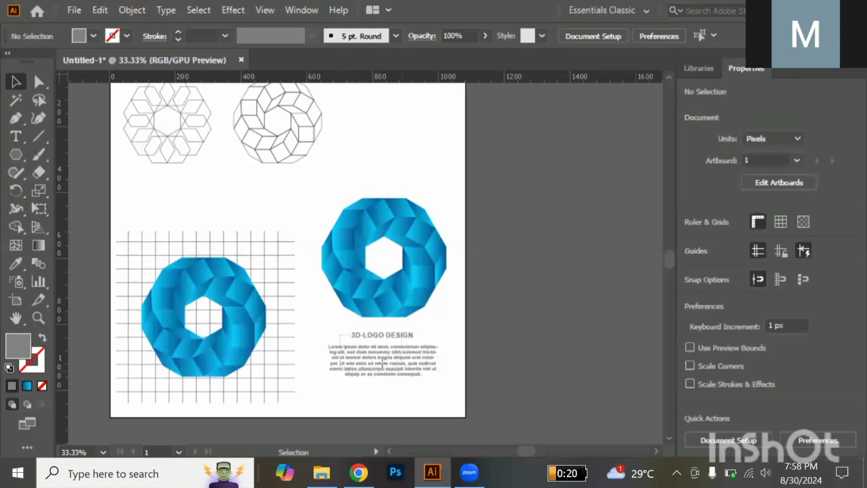
Duplicate the grey title and paragraph into the space between the two outline patterns and the ring on the grid.
{"action": "left_click", "coordinate": [396, 367]}
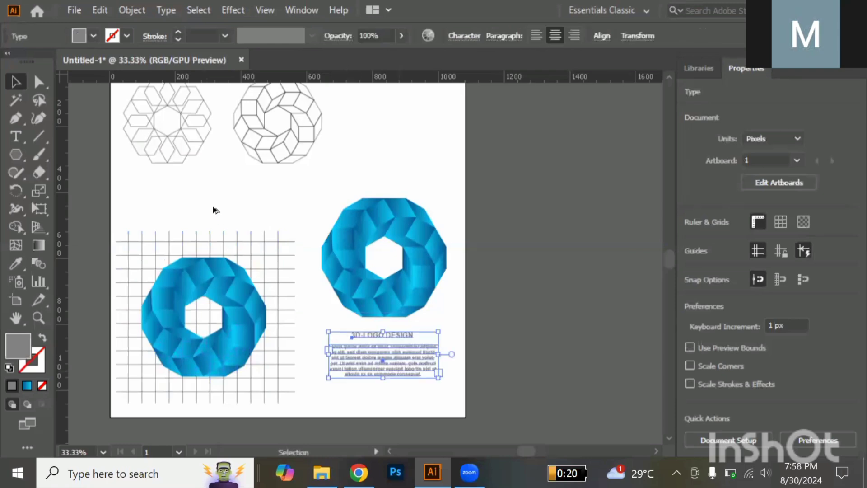
{"action": "left_click_drag", "start_coordinate": [213, 208], "coordinate": [234, 204]}
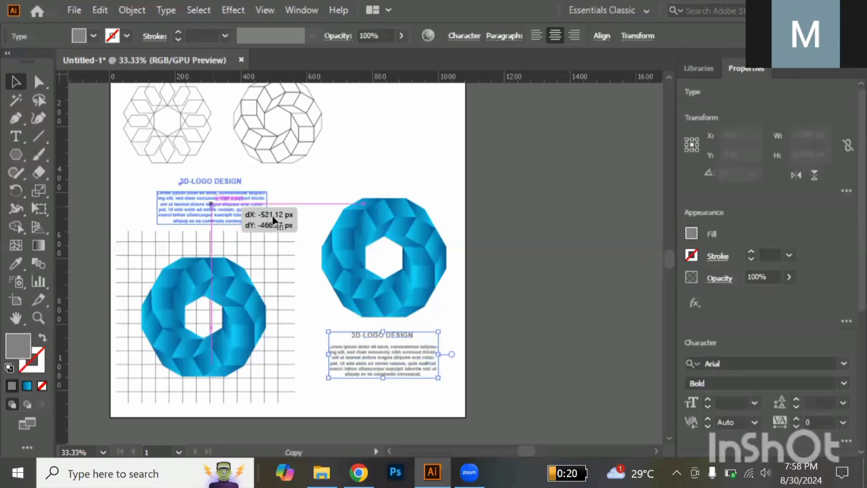
{"action": "left_click_drag", "start_coordinate": [295, 218], "coordinate": [294, 218]}
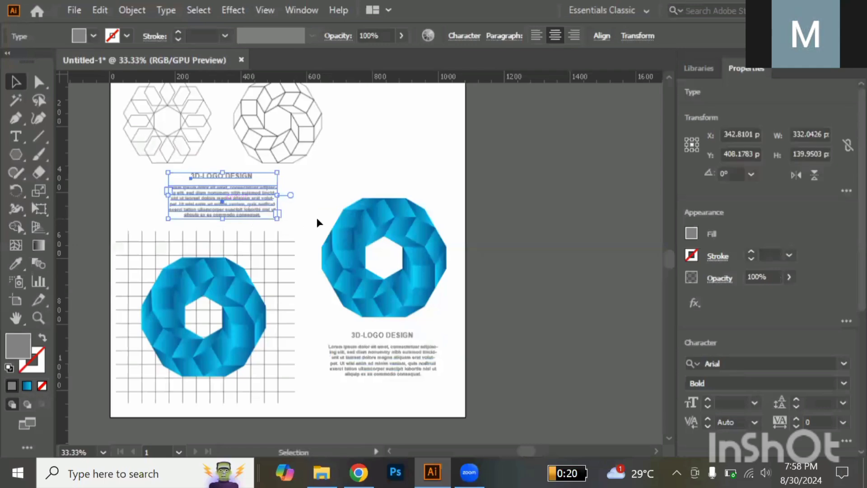
{"action": "left_click", "coordinate": [349, 175]}
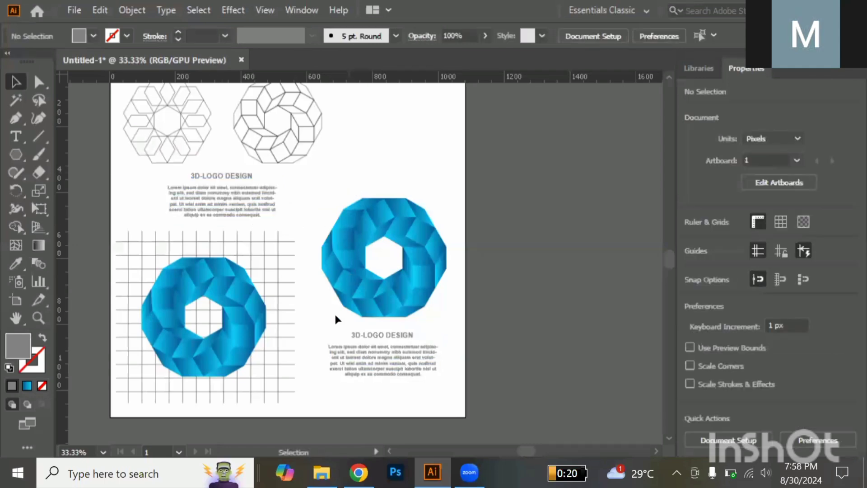
{"action": "scroll", "coordinate": [441, 191], "scroll_direction": "up", "scroll_amount": 2}
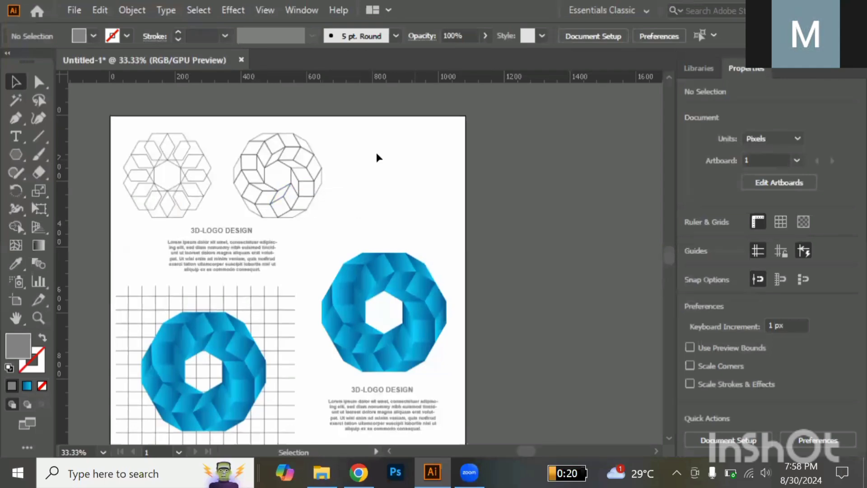
{"action": "scroll", "coordinate": [397, 172], "scroll_direction": "down", "scroll_amount": 5}
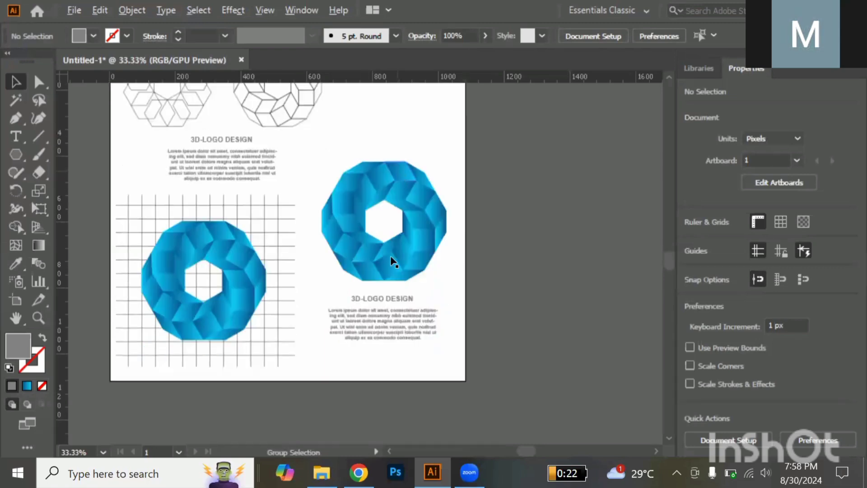
{"action": "scroll", "coordinate": [392, 261], "scroll_direction": "down", "scroll_amount": 1}
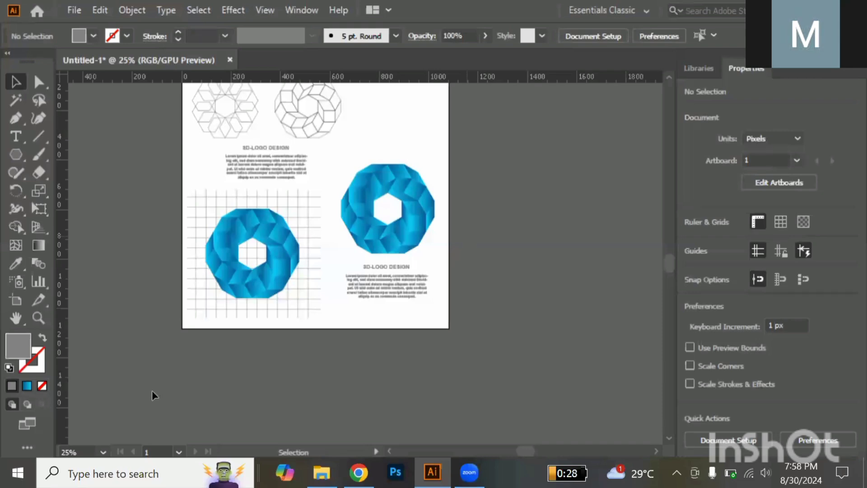
Make the blue linear gradient the current fill and review its gradient settings with nothing selected.
{"action": "left_click", "coordinate": [27, 386]}
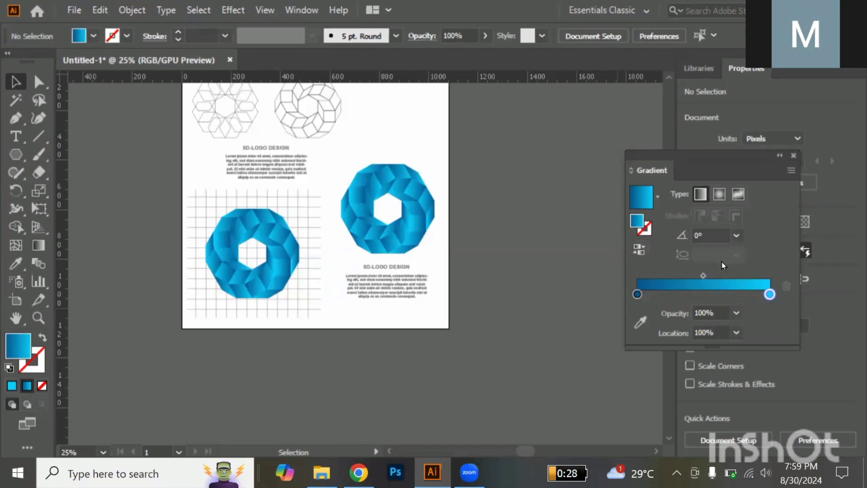
{"action": "left_click", "coordinate": [634, 249]}
{"action": "left_click", "coordinate": [635, 249]}
{"action": "left_click", "coordinate": [794, 156]}
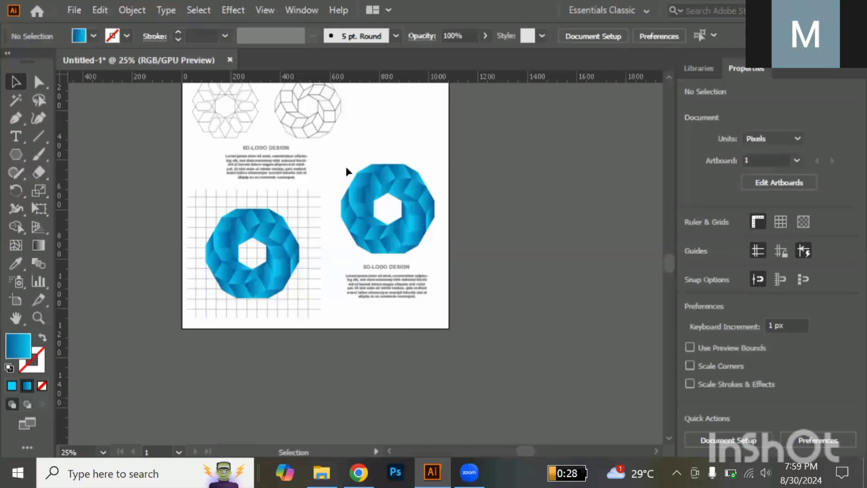
Apply a black Multiply drop shadow to the raised ring with 75% opacity, 7 px X and Y offsets and 5 px blur.
{"action": "left_click", "coordinate": [373, 209]}
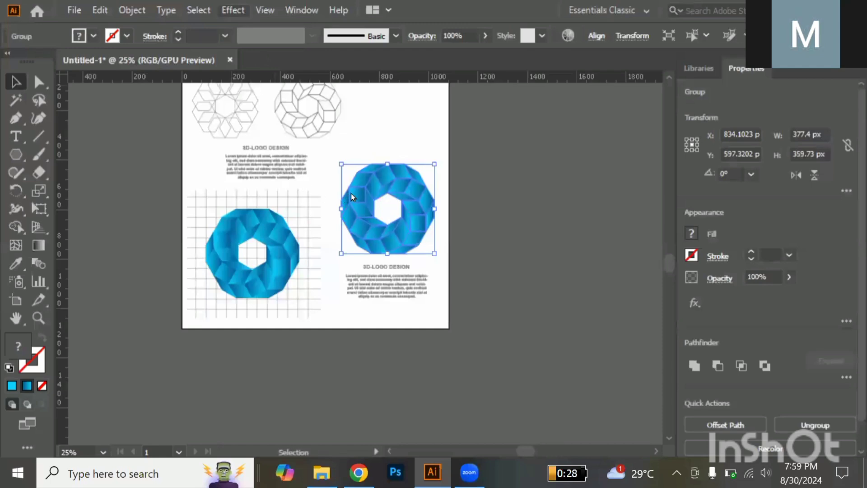
{"action": "left_click", "coordinate": [234, 10]}
{"action": "left_click", "coordinate": [448, 184]}
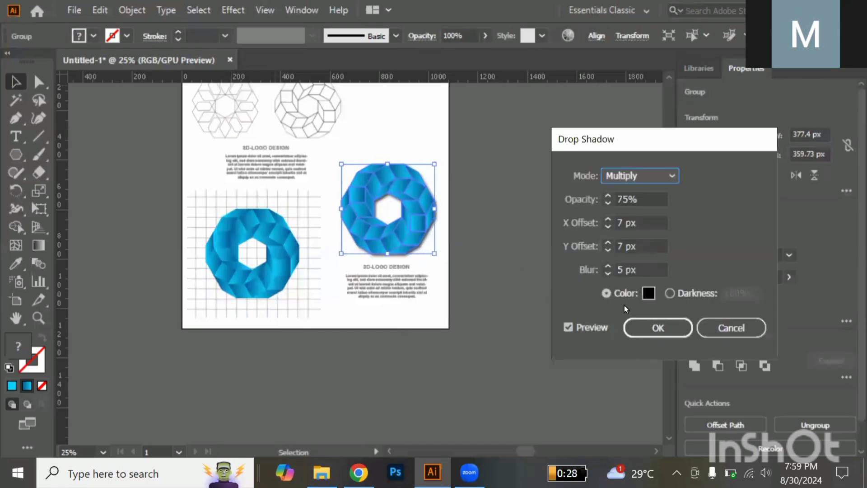
{"action": "left_click", "coordinate": [680, 330]}
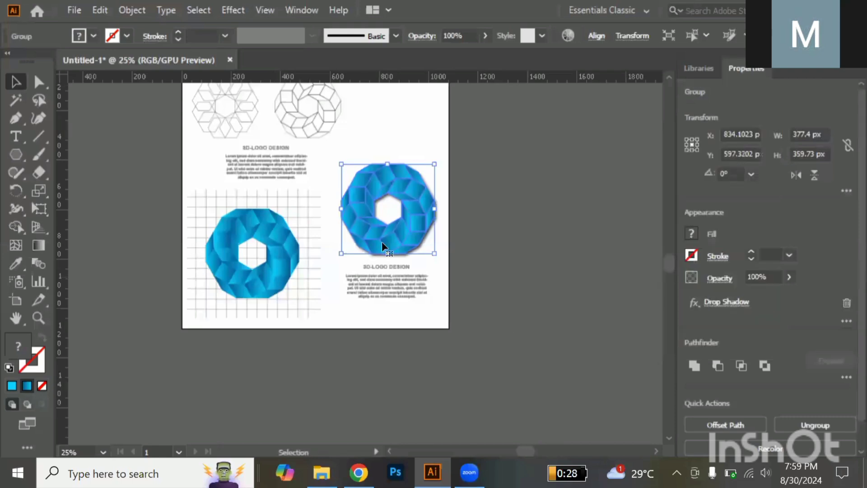
{"action": "key", "text": "alt"}
{"action": "scroll", "coordinate": [411, 235], "scroll_direction": "up", "scroll_amount": 2}
{"action": "scroll", "coordinate": [410, 235], "scroll_direction": "up", "scroll_amount": 1}
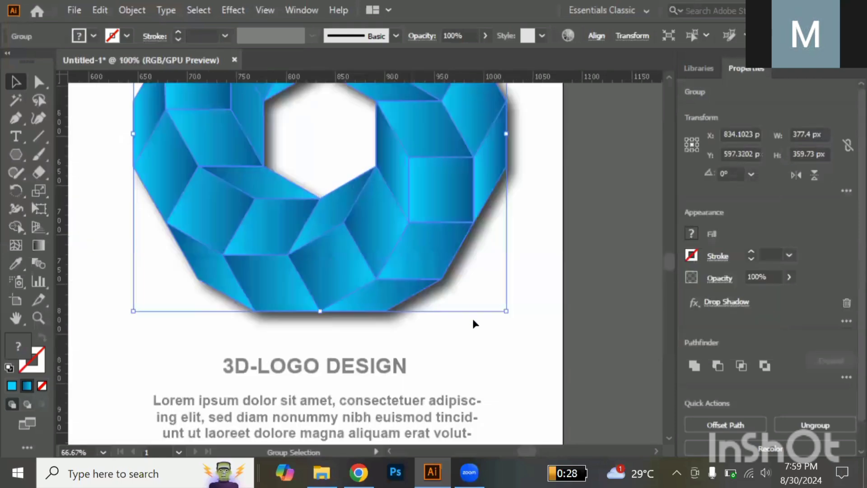
{"action": "scroll", "coordinate": [472, 319], "scroll_direction": "down", "scroll_amount": 2}
{"action": "left_click", "coordinate": [414, 271]}
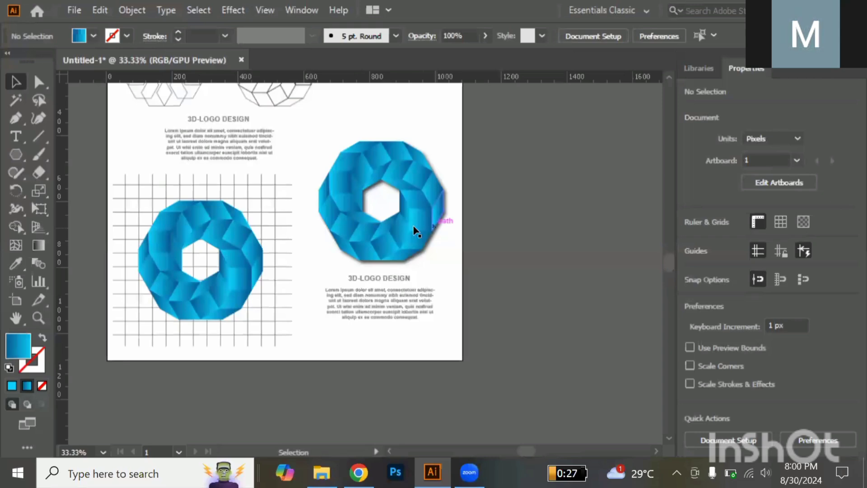
Show the whole presentation artboard at 12.5% and hide the rulers.
{"action": "scroll", "coordinate": [401, 225], "scroll_direction": "up", "scroll_amount": 1}
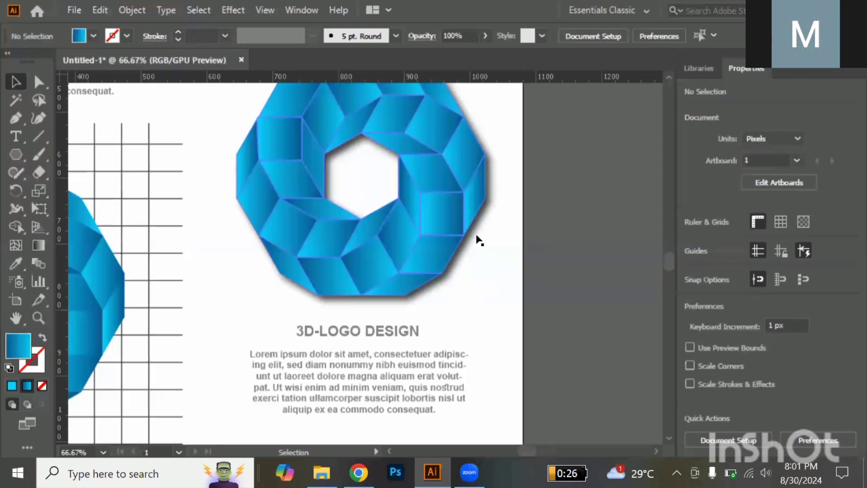
{"action": "scroll", "coordinate": [479, 240], "scroll_direction": "down", "scroll_amount": 1}
{"action": "scroll", "coordinate": [479, 239], "scroll_direction": "down", "scroll_amount": 5}
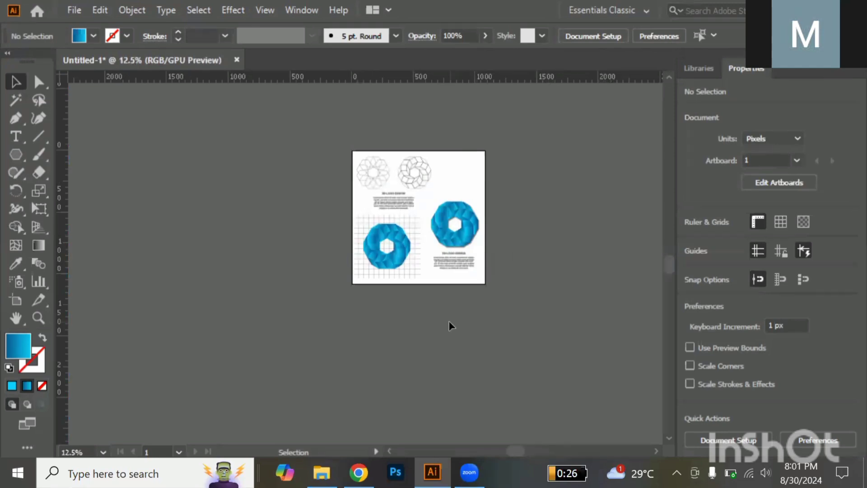
{"action": "key", "text": "ctrl+r"}
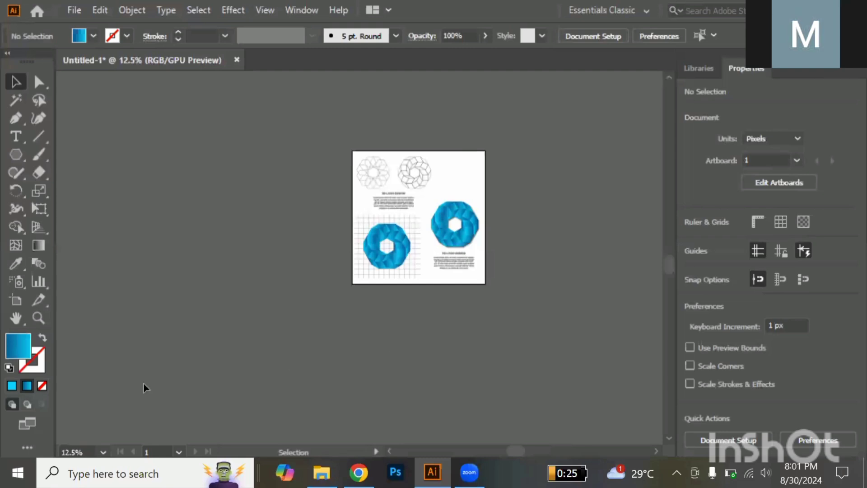